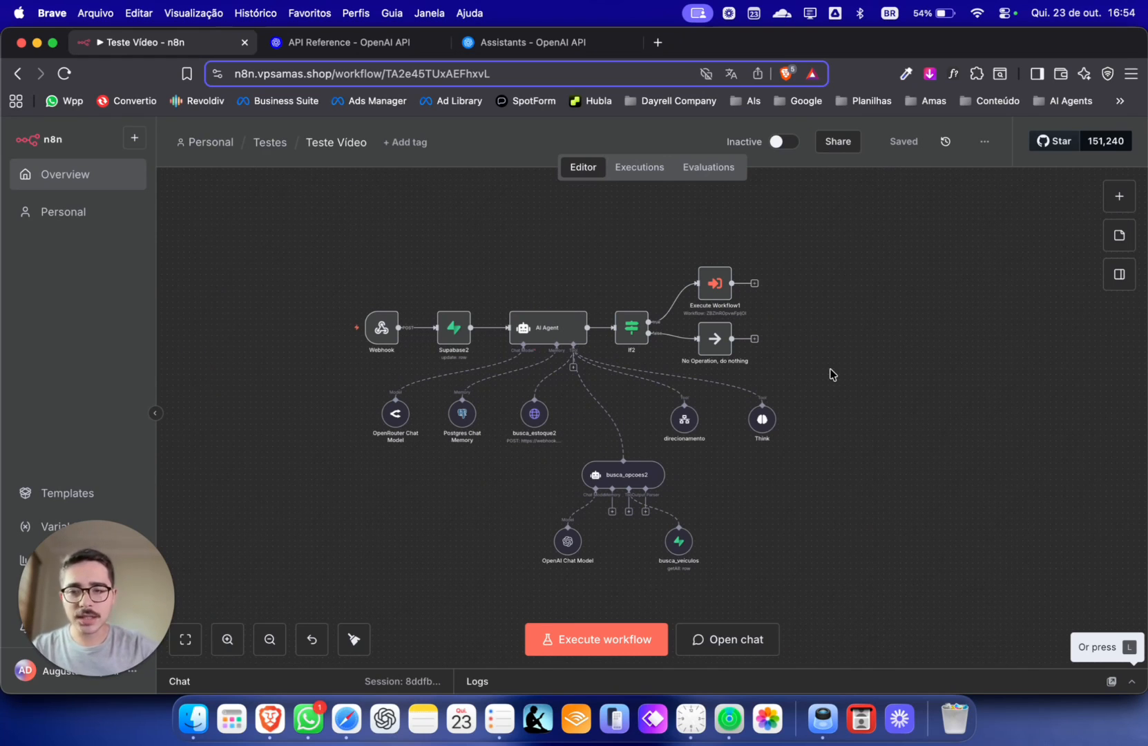
- Move the Execute Workflow1 node slightly higher above the No Operation node and save the workflow
scroll(426, 348, "up", 2)
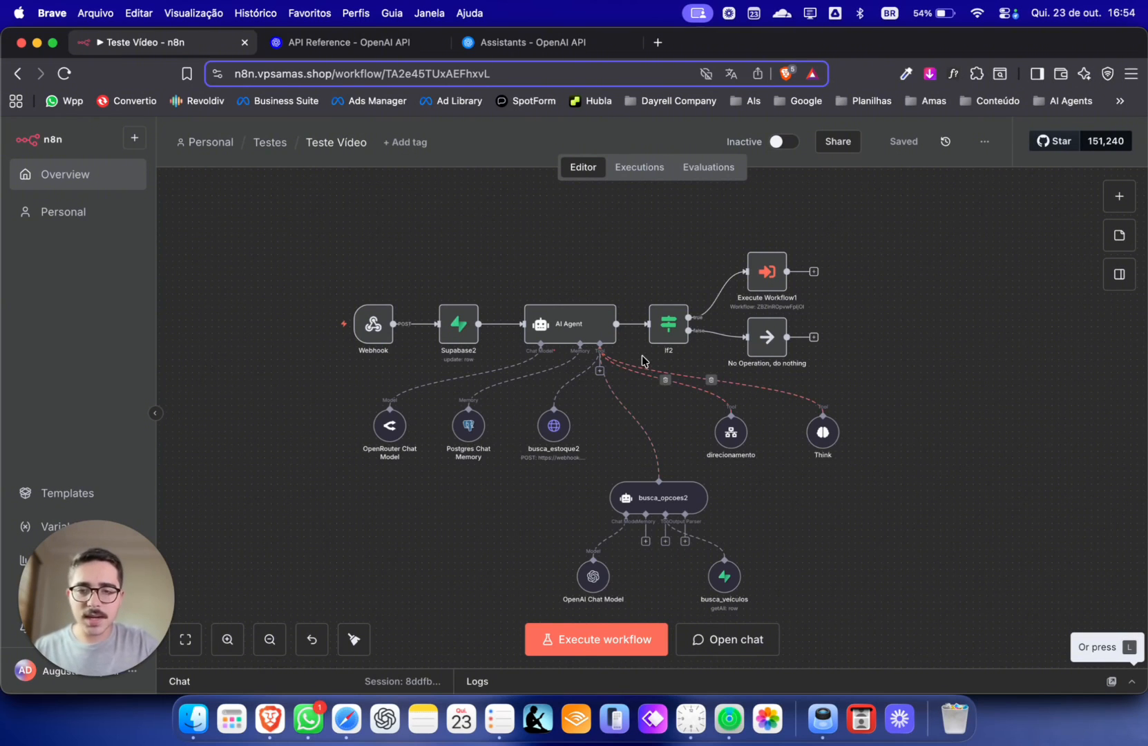
mouse_move(768, 285)
left_mouse_down()
mouse_move(767, 257)
mouse_move(767, 271)
left_mouse_up()
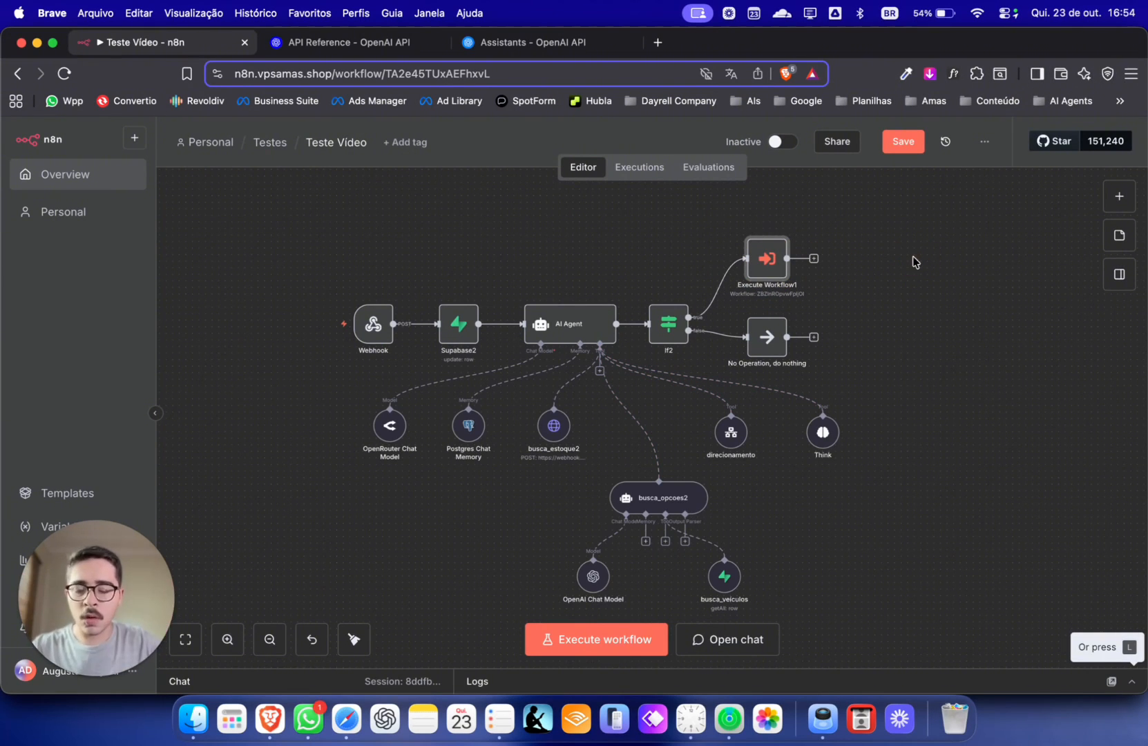
left_click(915, 150)
- Shift the Postgres Chat Memory node slightly toward the busca_estoque2 node and save the workflow
left_click_drag(906, 360, 927, 350)
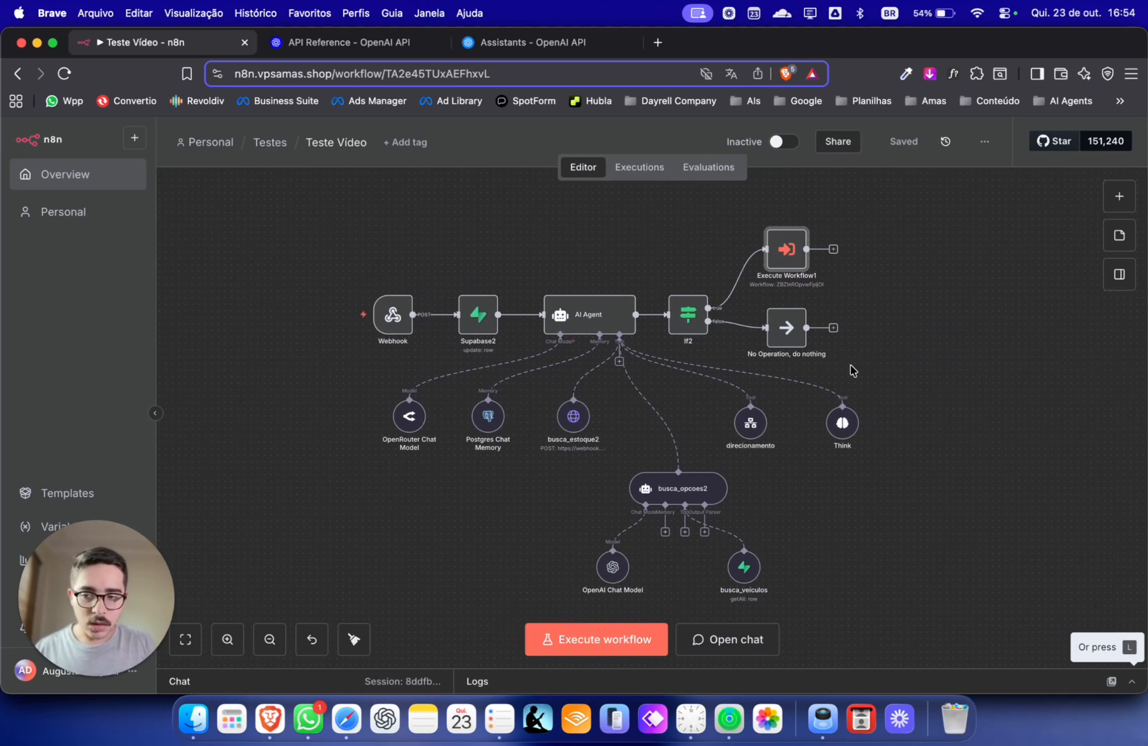
left_click(487, 418)
left_click_drag(488, 420, 491, 424)
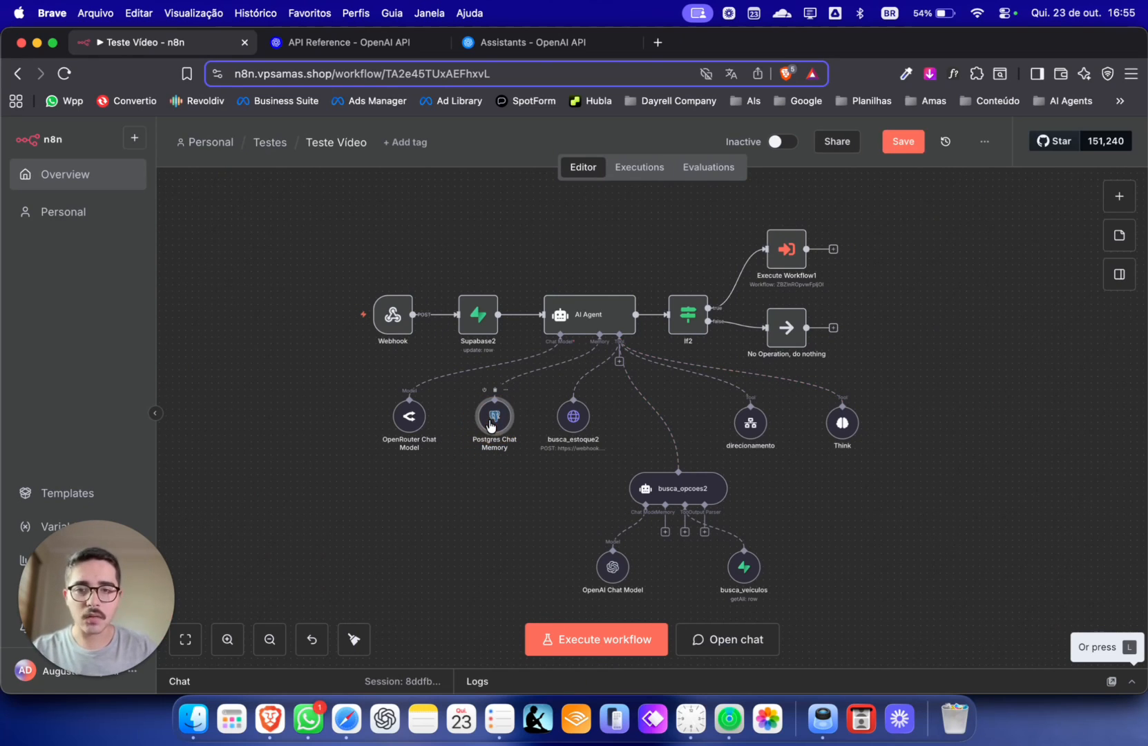
left_click(900, 141)
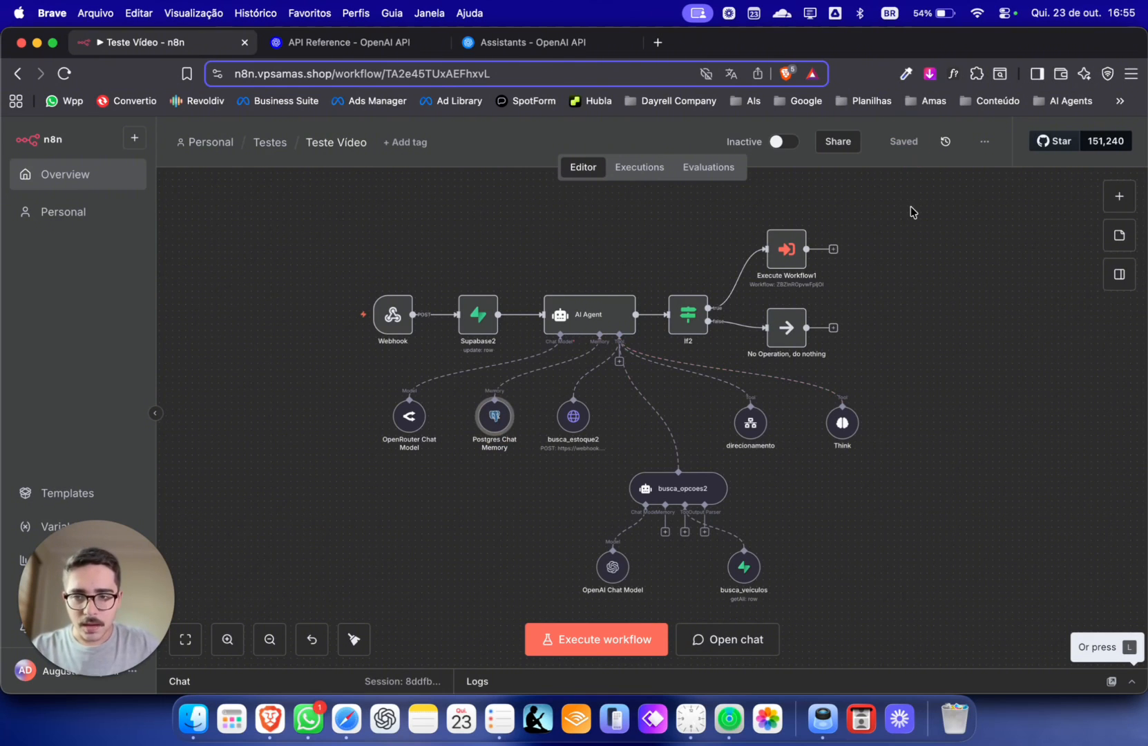
- Review the Postgres Chat Memory node's session key, table name and context window length, and return to the canvas
double_click(491, 423)
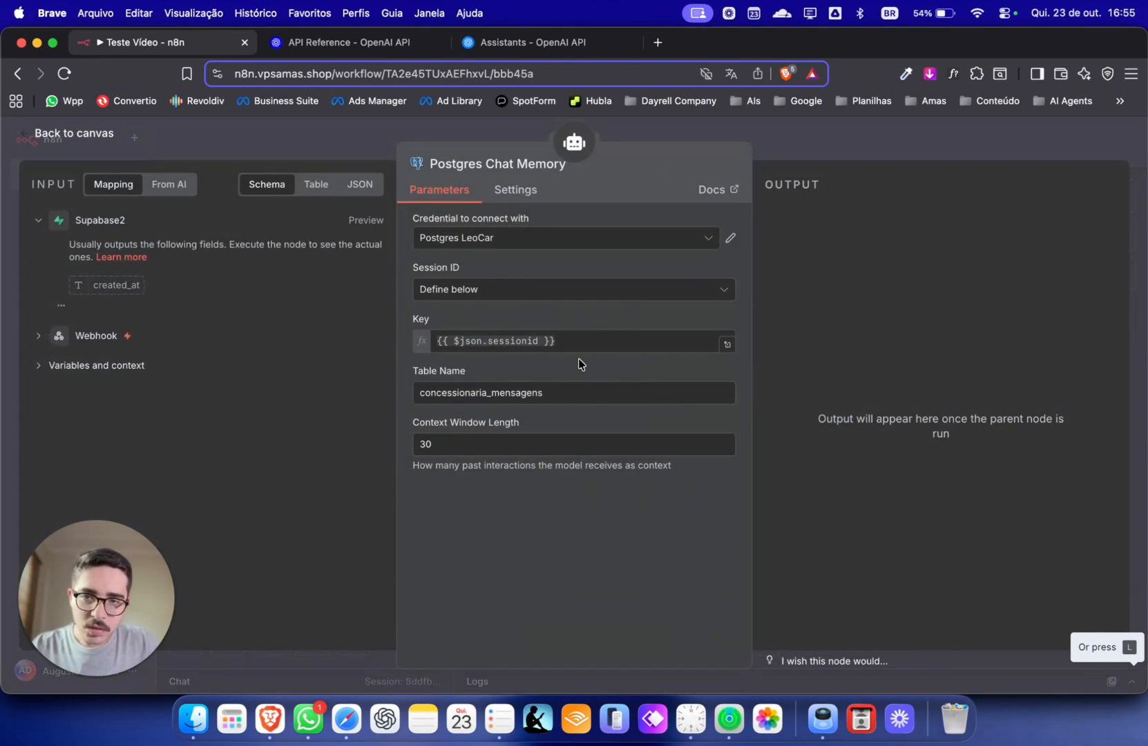
left_click(556, 340)
left_click(546, 325)
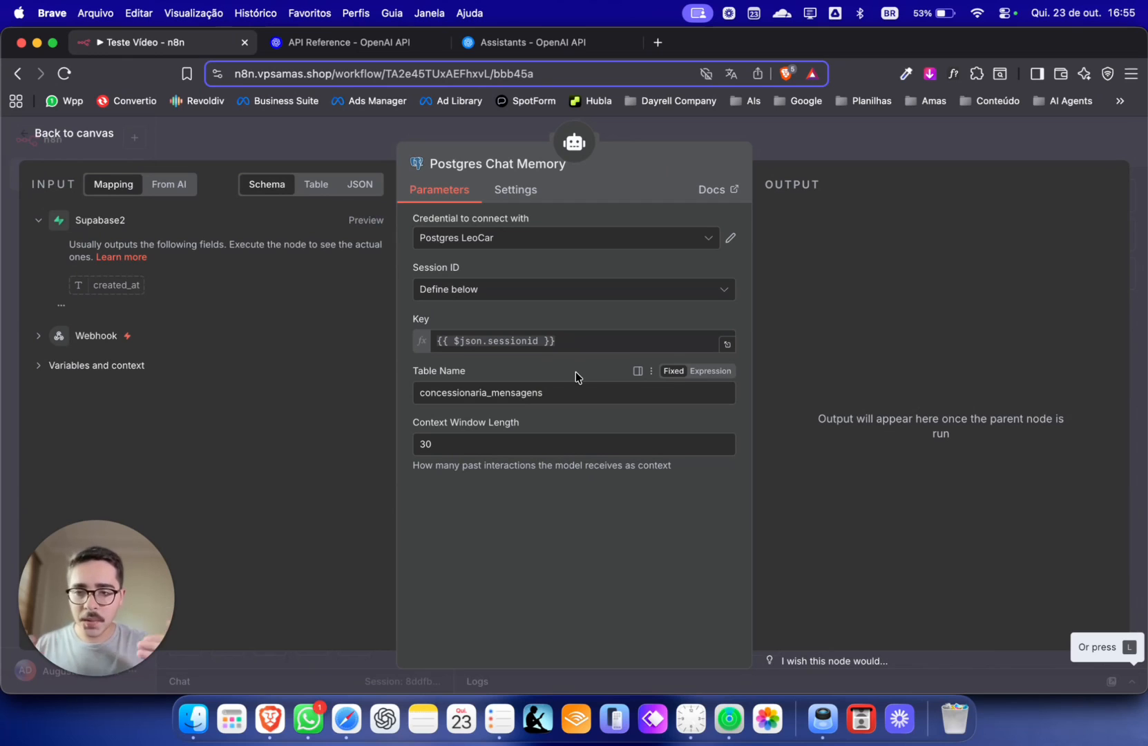
triple_click(488, 421)
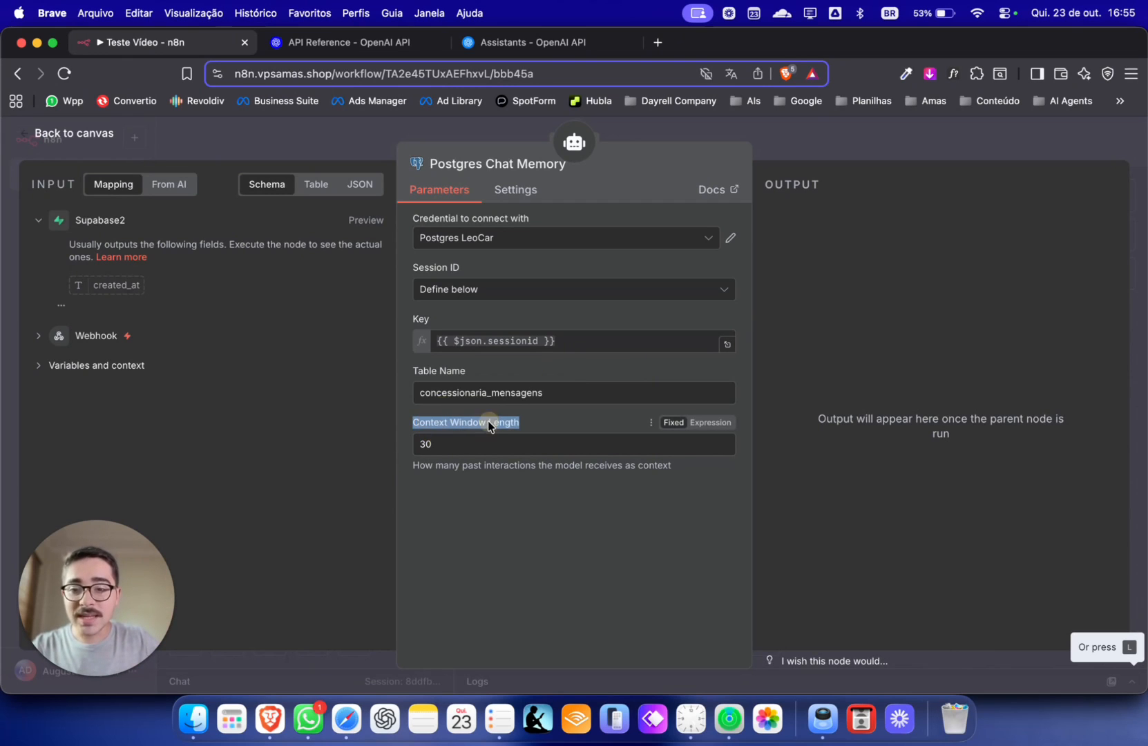
left_click(34, 137)
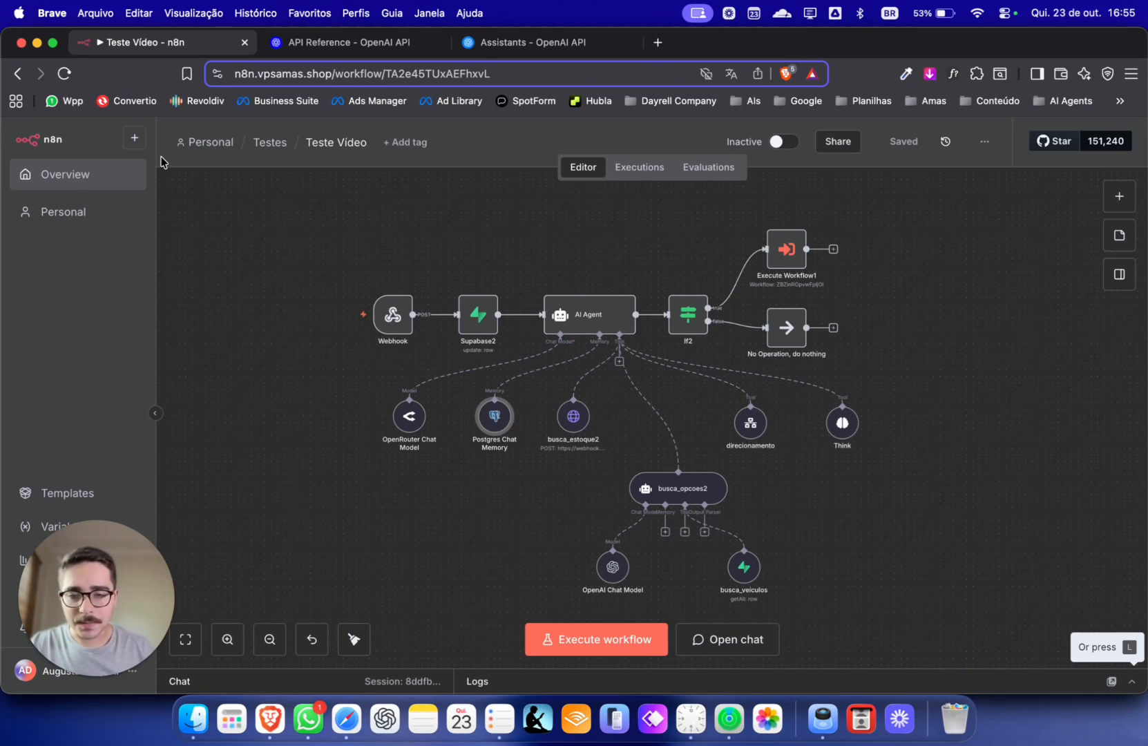
- Locate the assistant-based flow elsewhere on the canvas and inspect its Message a model node
scroll(302, 290, "down", 2)
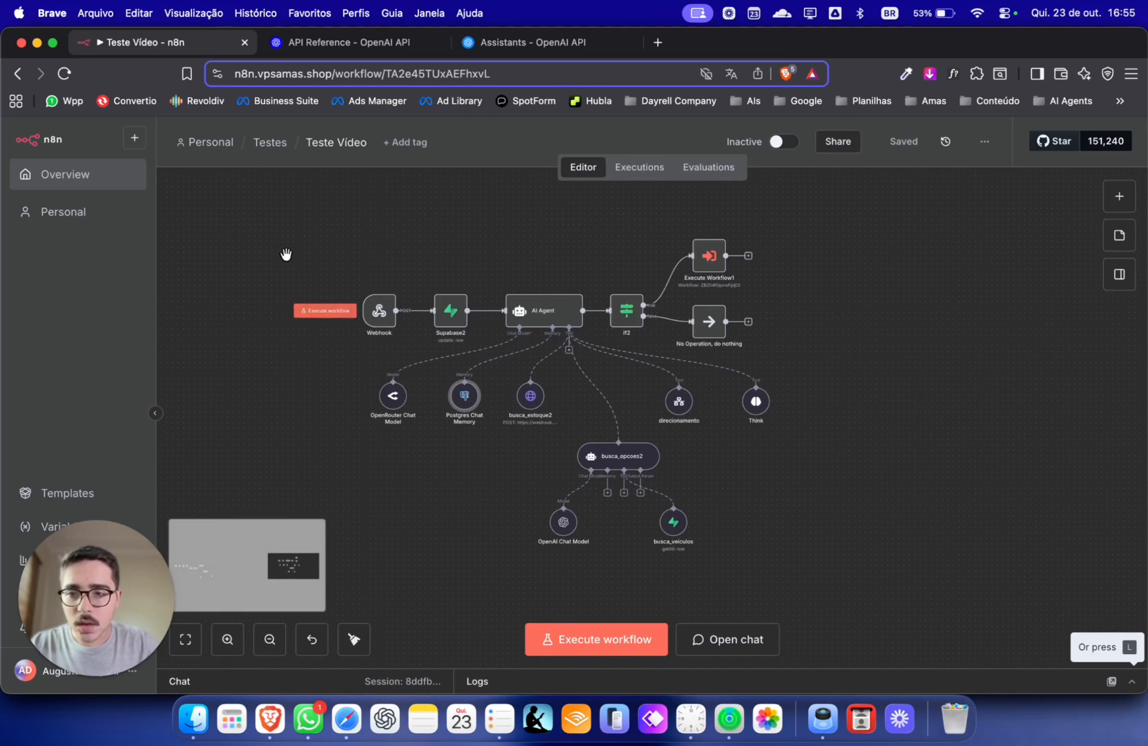
left_click_drag(284, 253, 653, 242)
left_click_drag(281, 268, 616, 340)
scroll(601, 339, "down", 2)
scroll(586, 339, "down", 3)
left_click_drag(393, 351, 862, 335)
left_click_drag(513, 374, 746, 328)
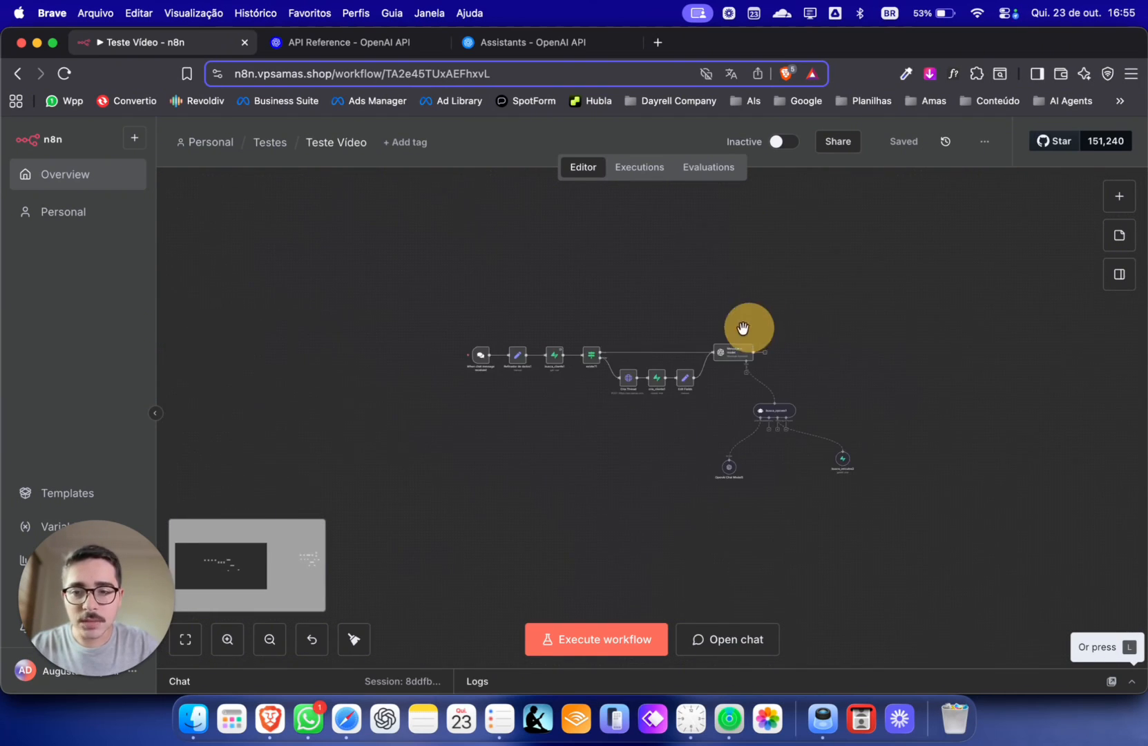
scroll(551, 428, "up", 3)
scroll(691, 431, "up", 1)
double_click(820, 319)
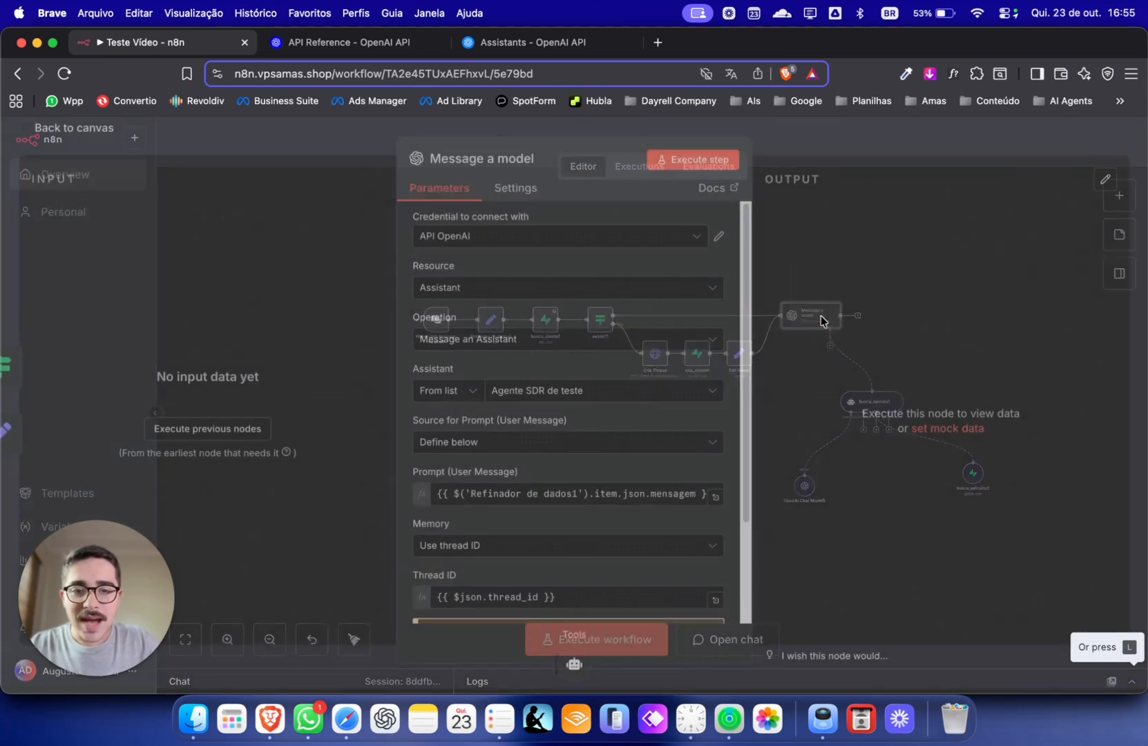
left_click(73, 137)
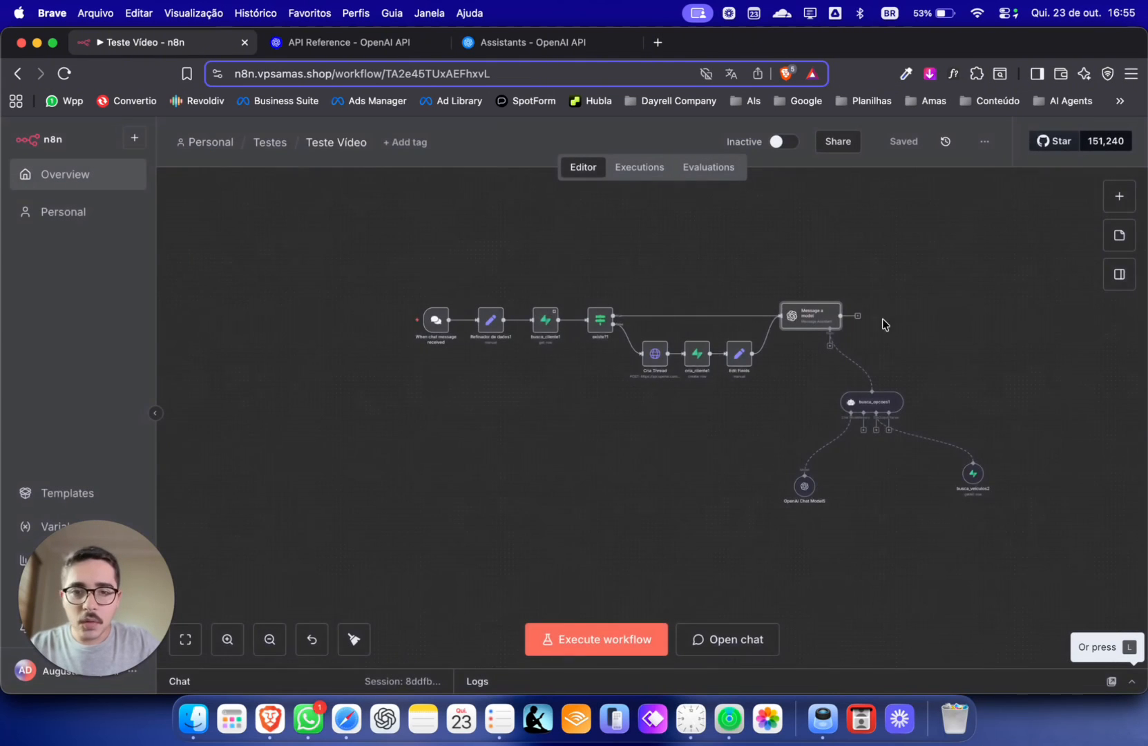
left_click_drag(925, 301, 821, 290)
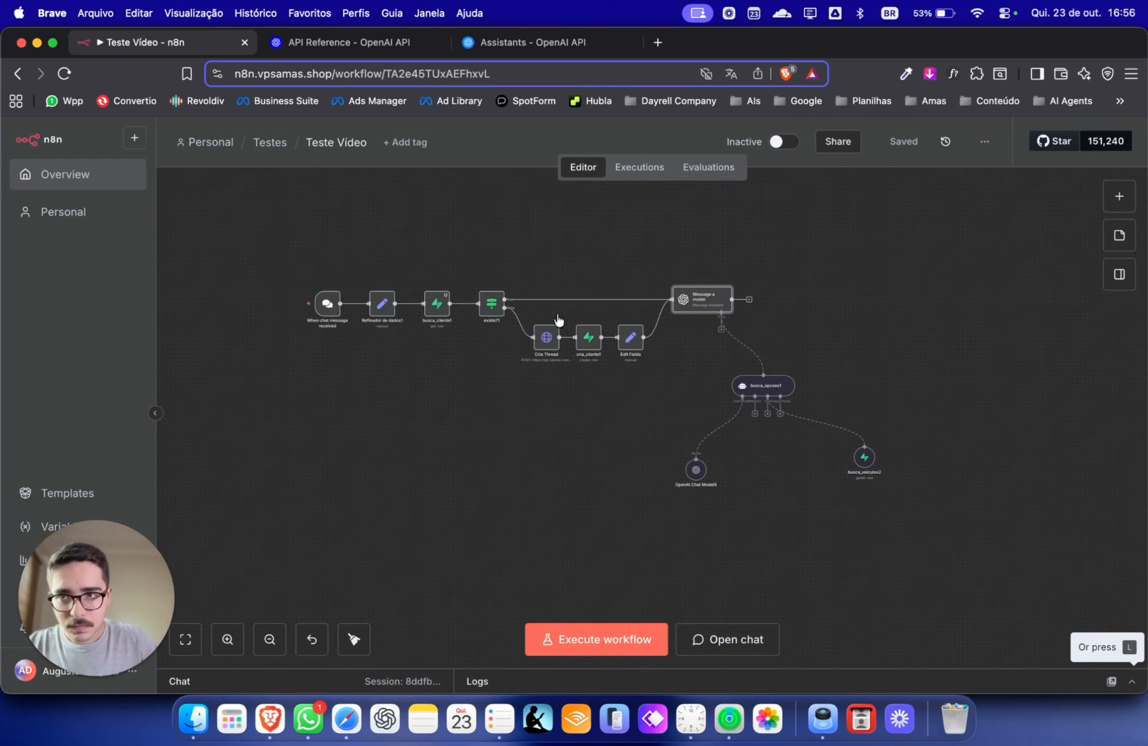
- Switch to the OpenAI API reference and look through the Assistants section and the Assistants migration guide
left_click(360, 43)
scroll(442, 312, "up", 15)
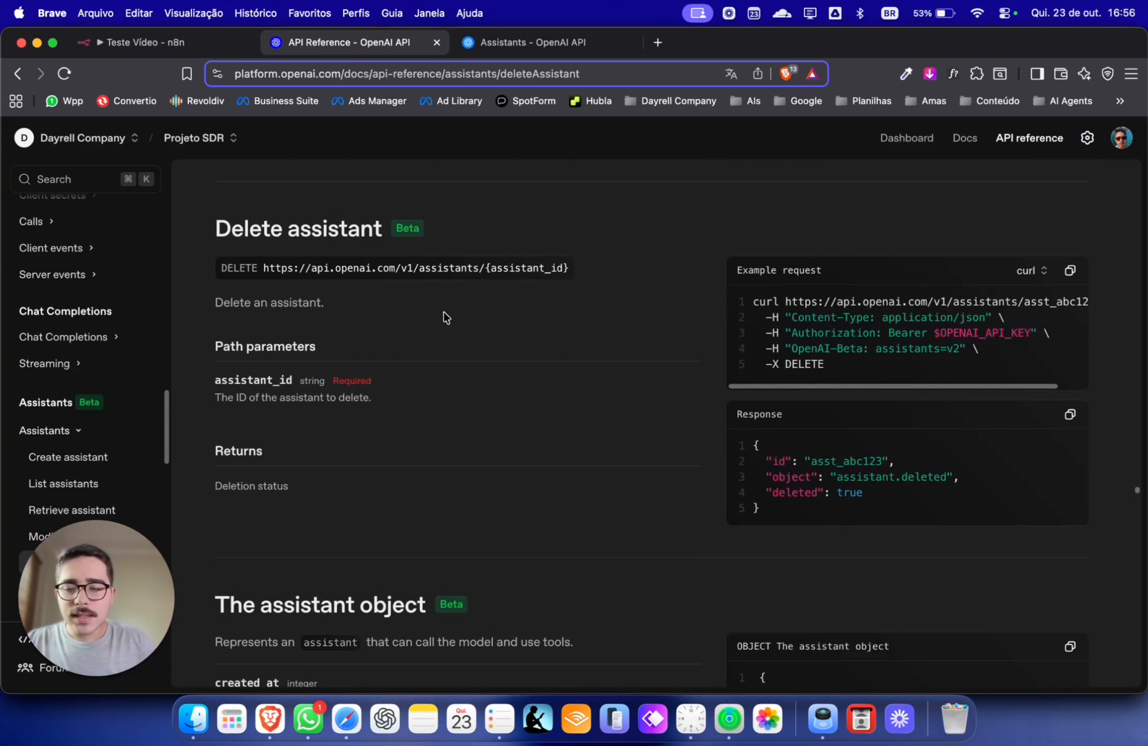
scroll(442, 311, "up", 20)
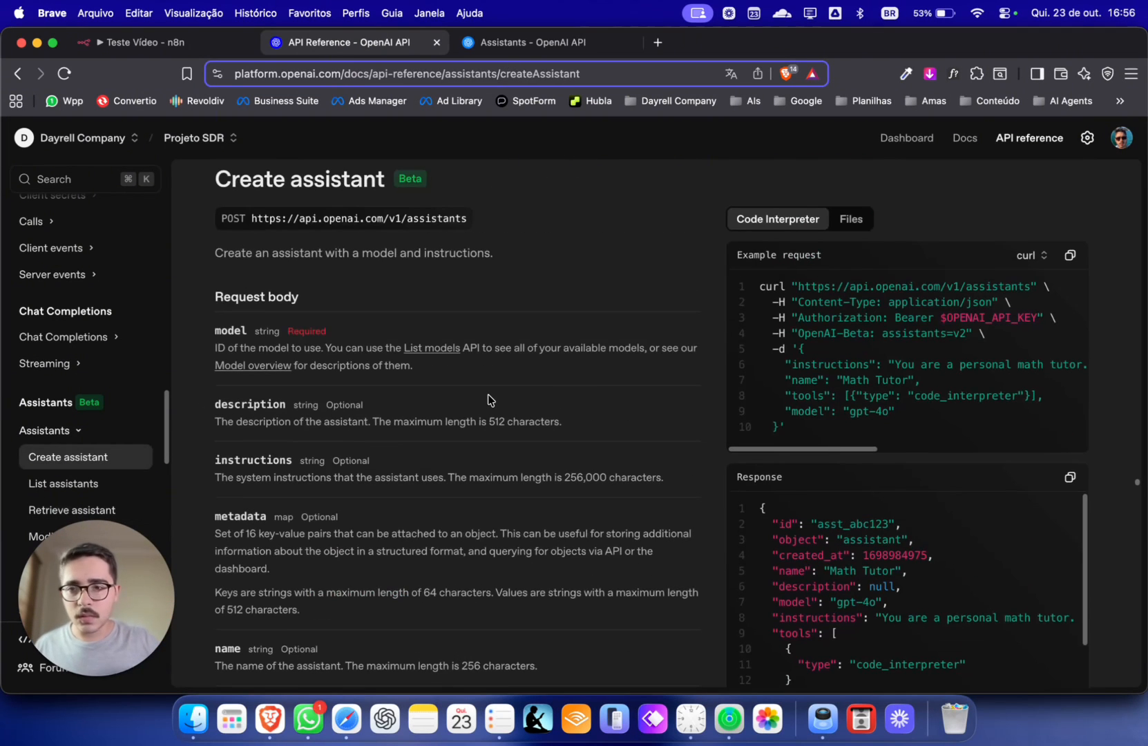
scroll(488, 399, "up", 20)
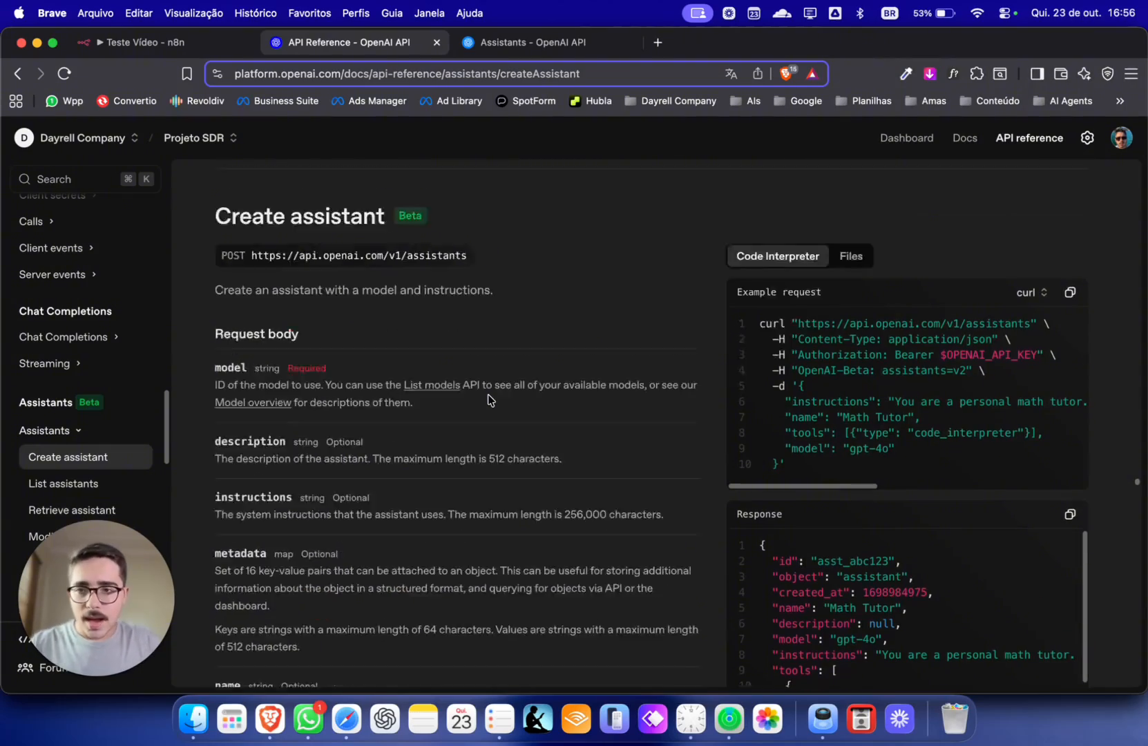
scroll(488, 400, "up", 10)
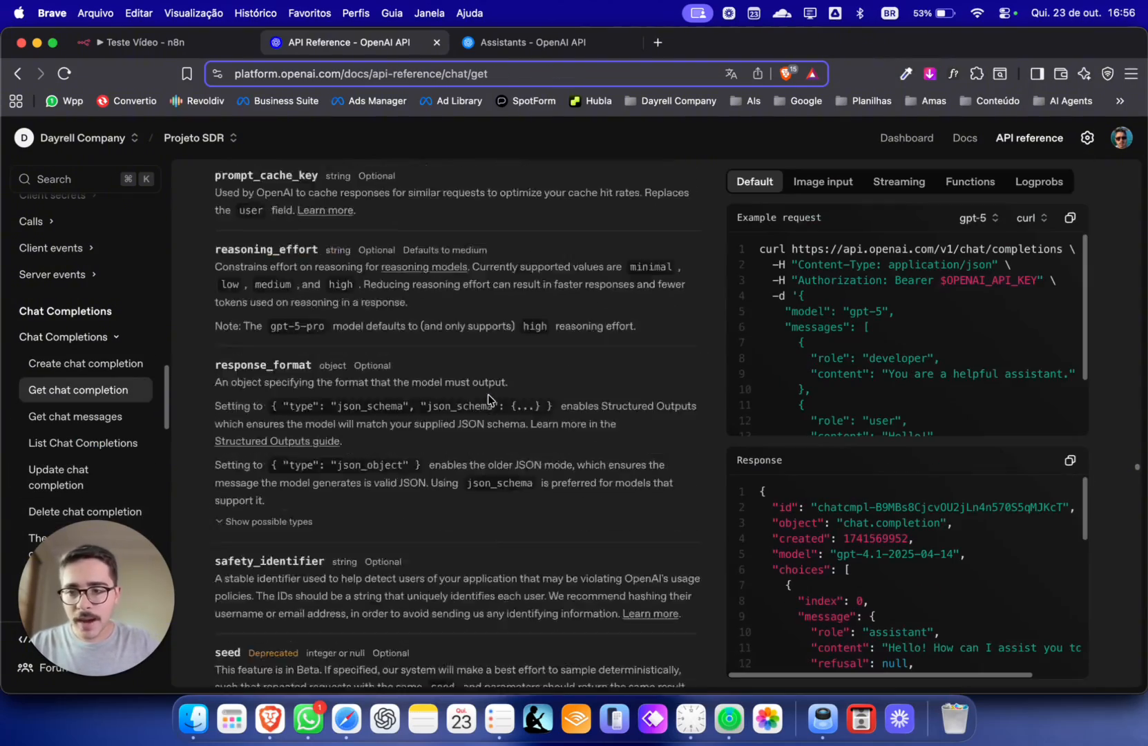
scroll(487, 400, "down", 20)
scroll(488, 399, "down", 20)
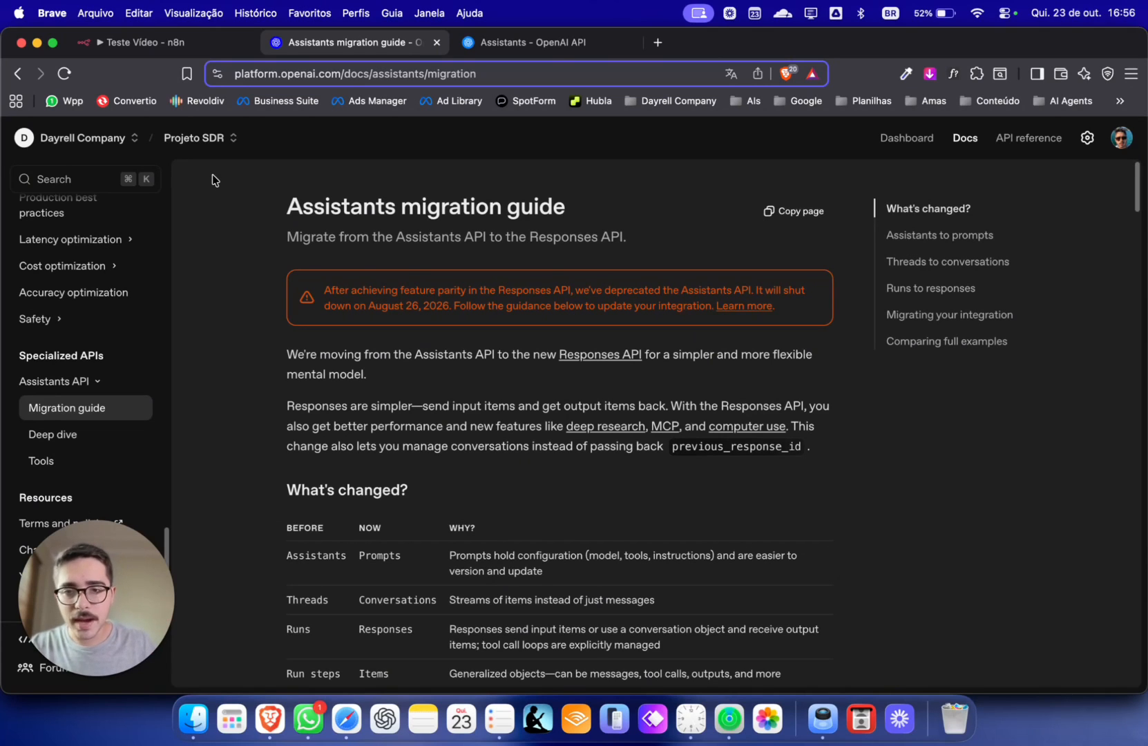
scroll(460, 350, "down", 3)
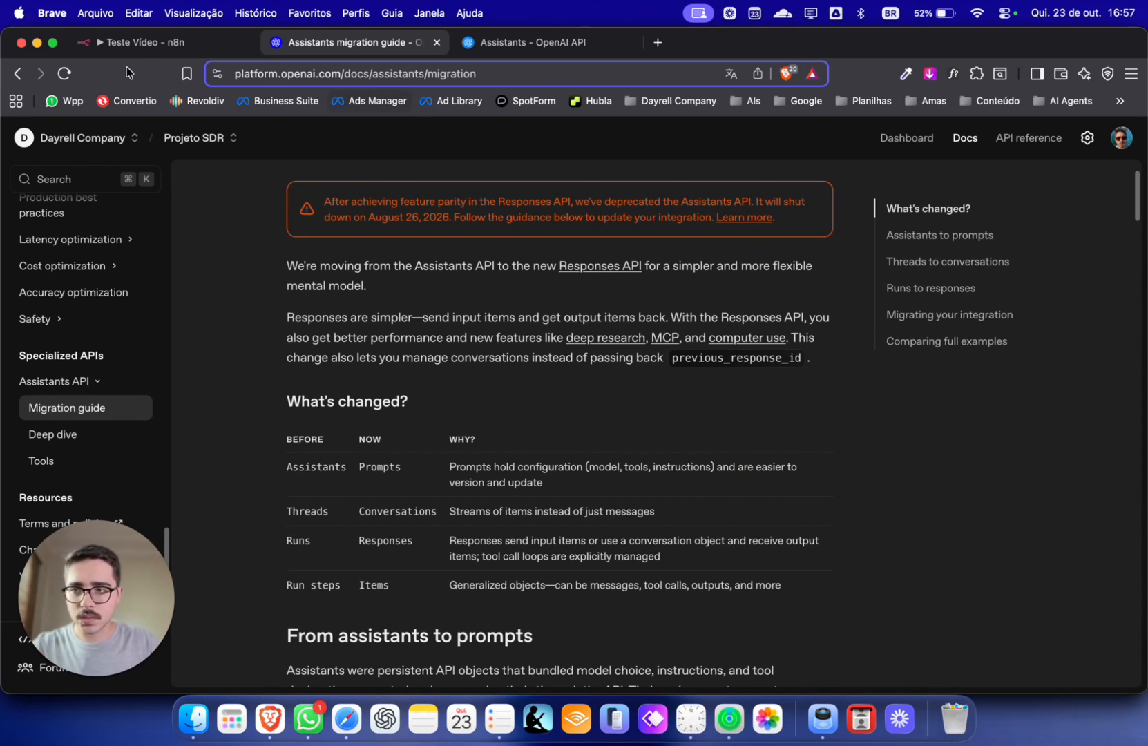
- Read through the request body parameters of the Create assistant endpoint in the API reference
scroll(546, 369, "down", 4)
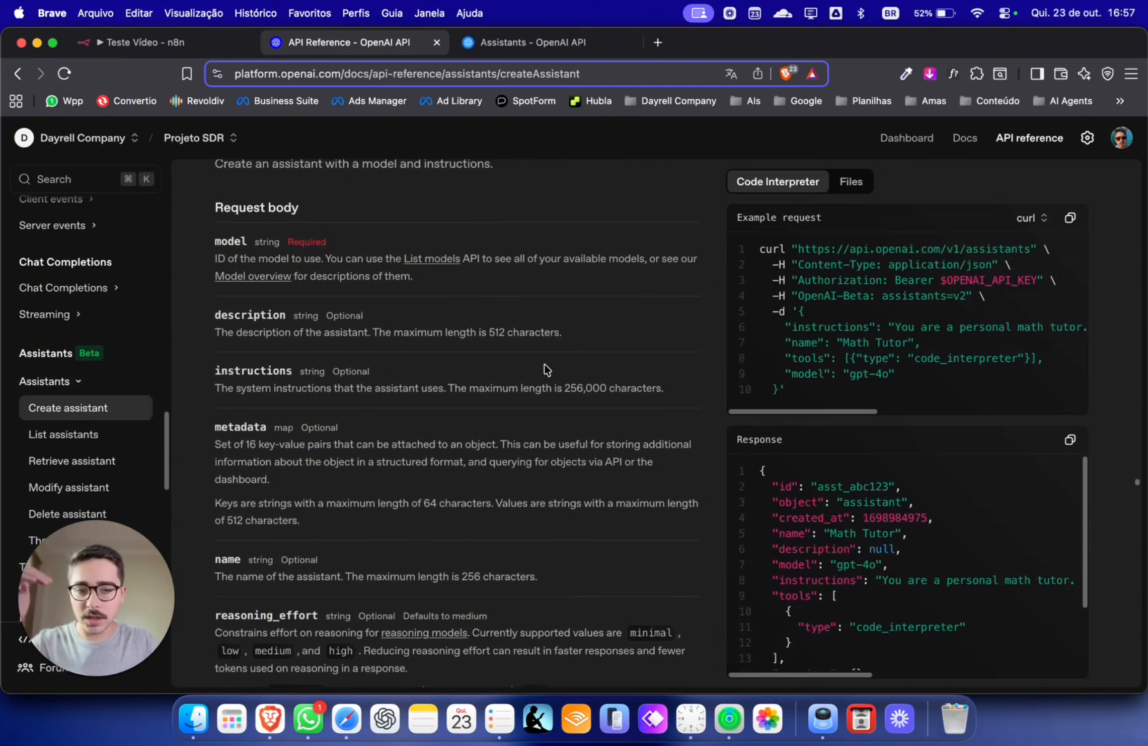
scroll(544, 370, "down", 10)
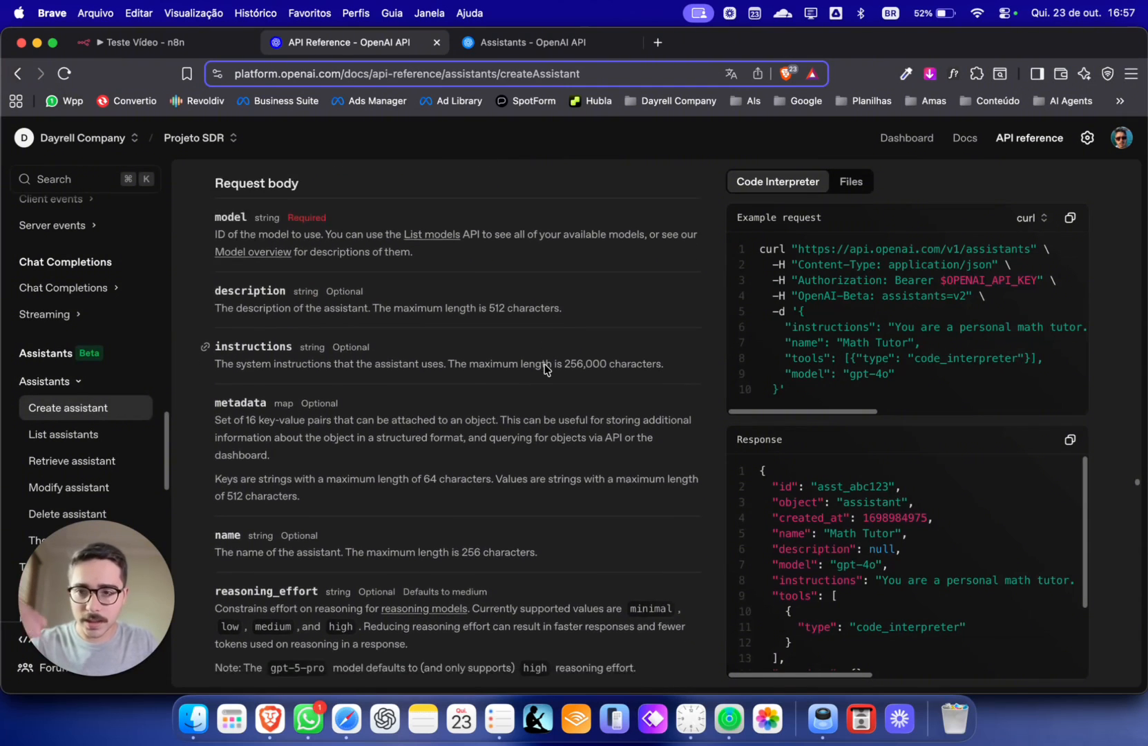
scroll(544, 370, "down", 2)
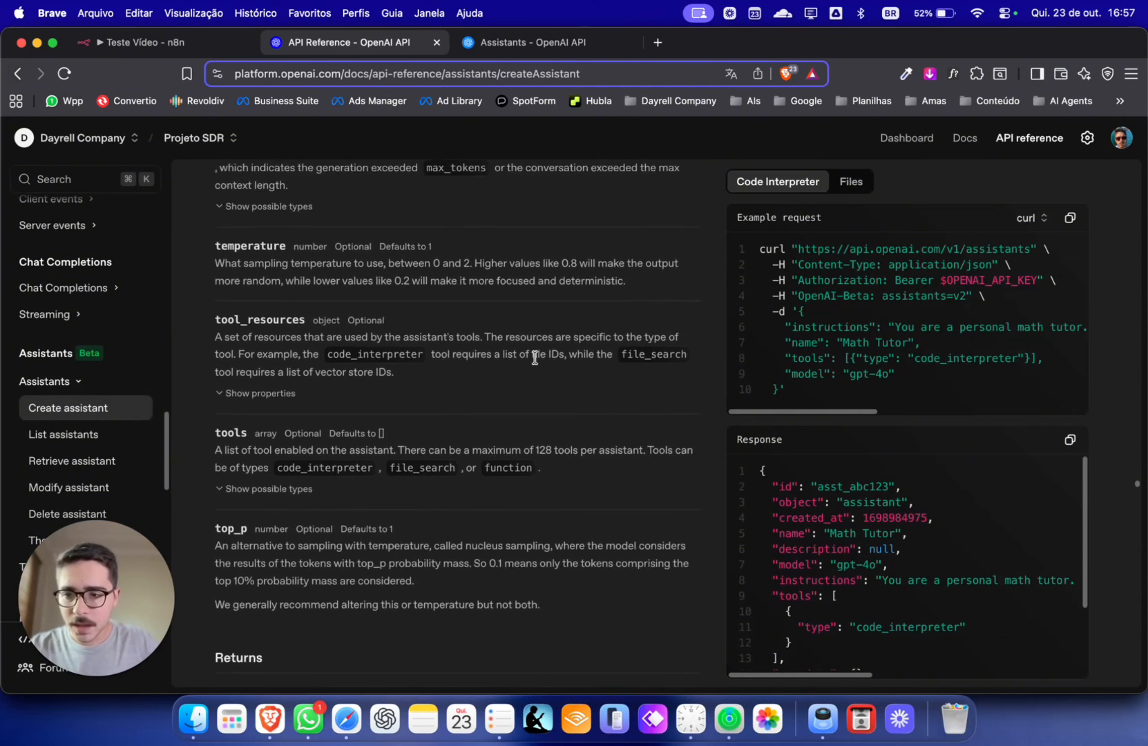
scroll(544, 369, "up", 5)
- Return to the n8n workflow and inspect the Cria Thread and Message a model nodes' settings
left_click(234, 43)
scroll(622, 382, "up", 3)
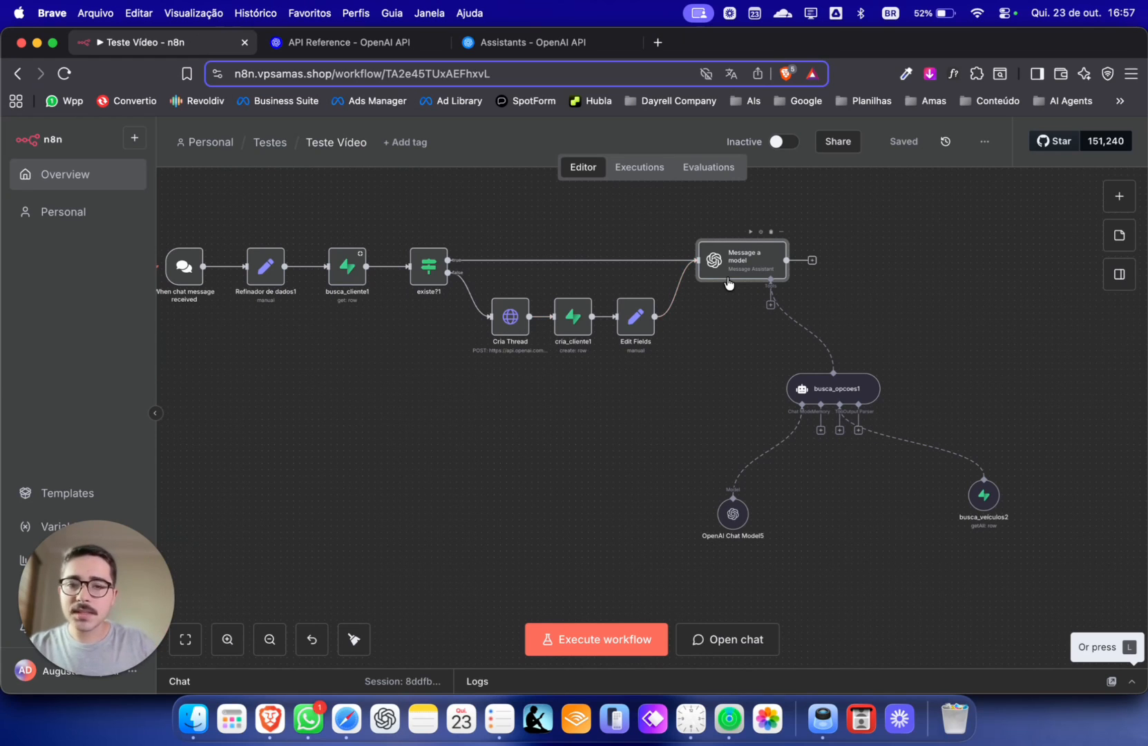
double_click(518, 319)
key("Escape")
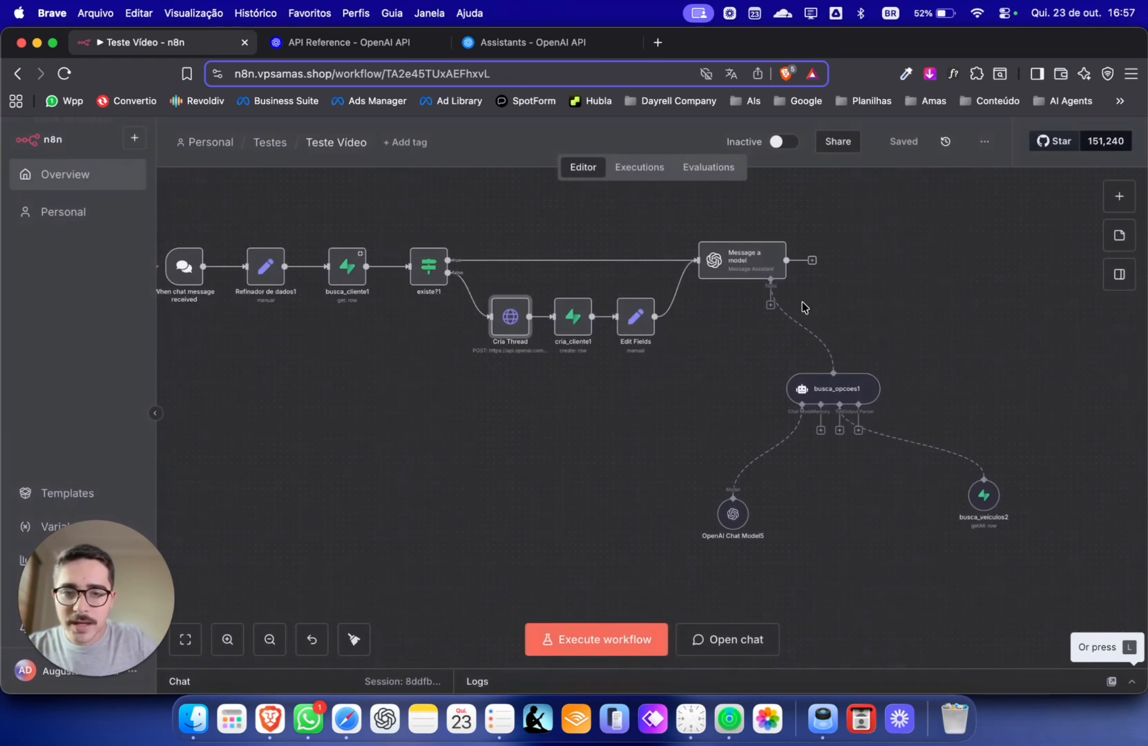
double_click(751, 260)
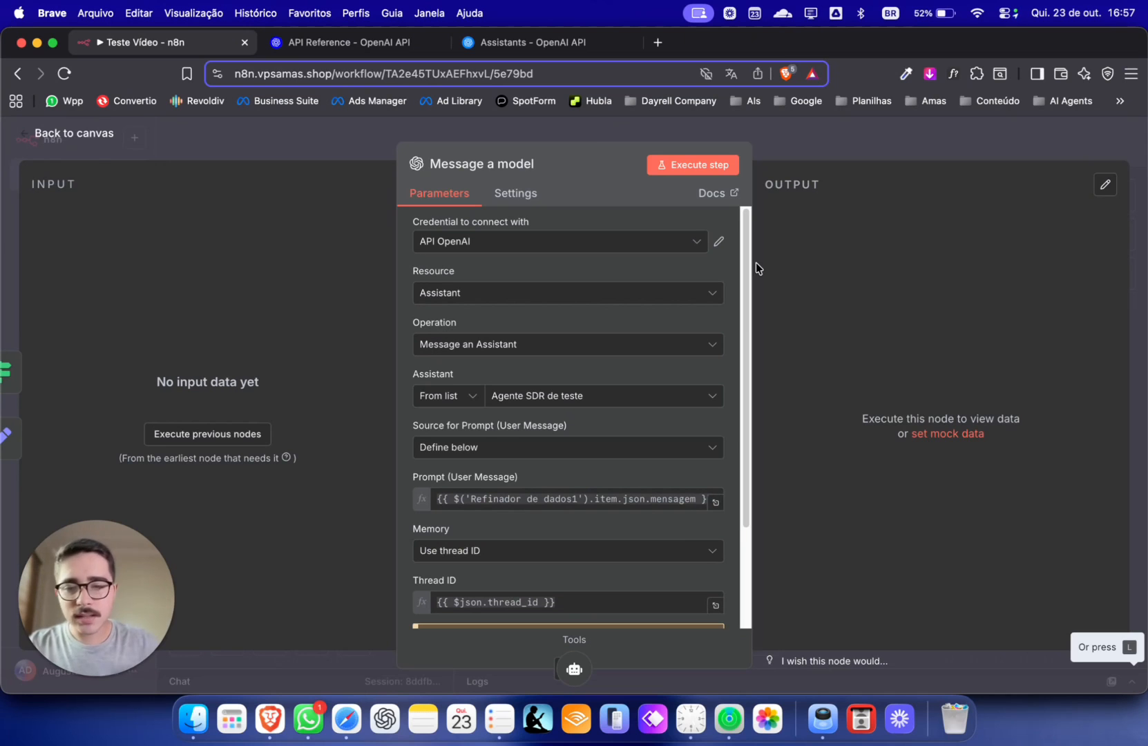
key("Escape")
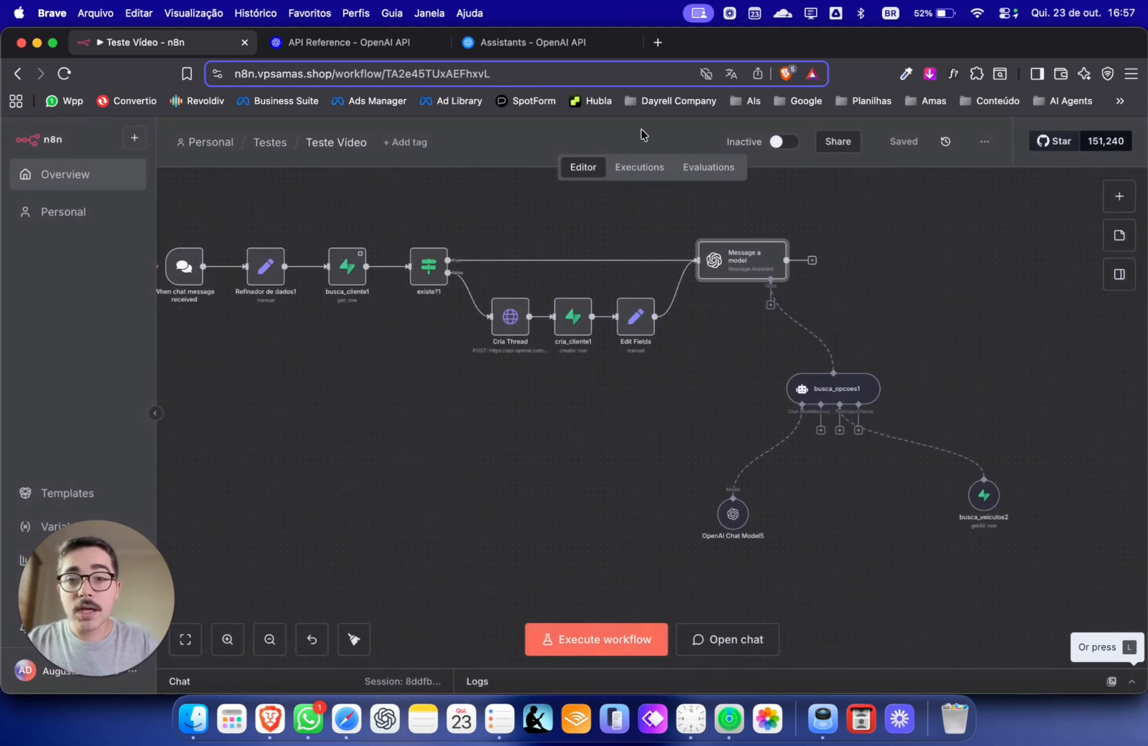
- Shift the When chat message received node slightly away from the Refinador de dados1 node
left_click_drag(343, 434, 447, 469)
left_click_drag(660, 508, 602, 413)
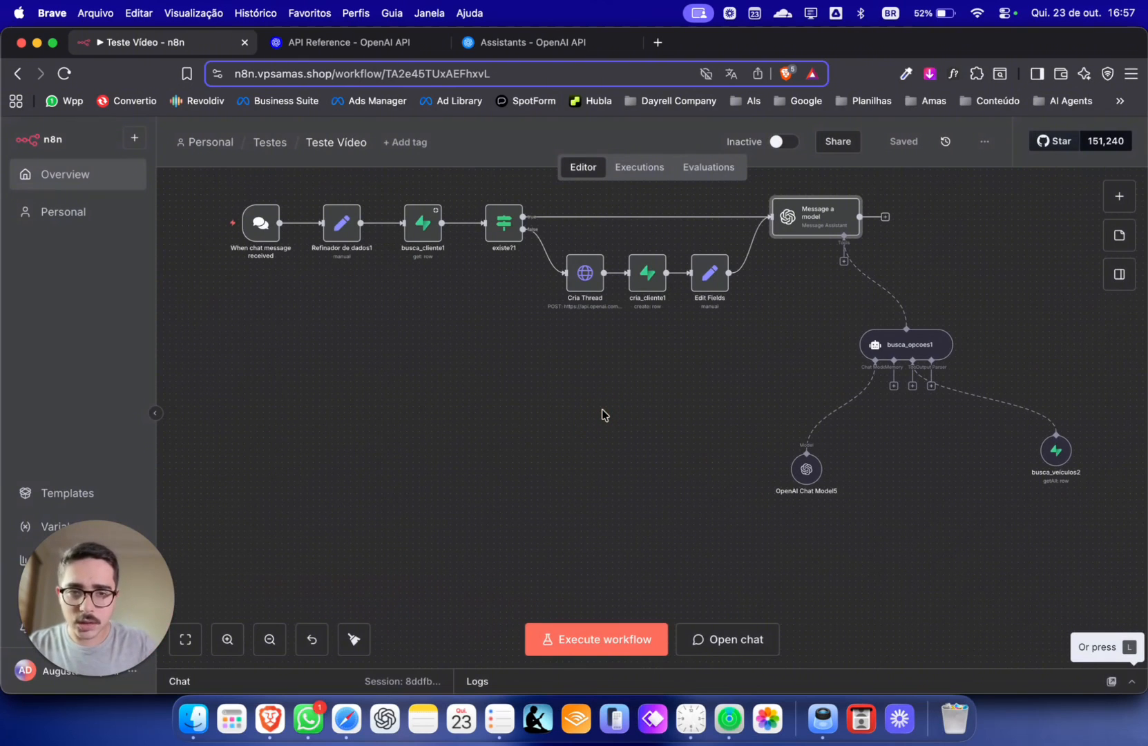
left_click_drag(262, 227, 256, 228)
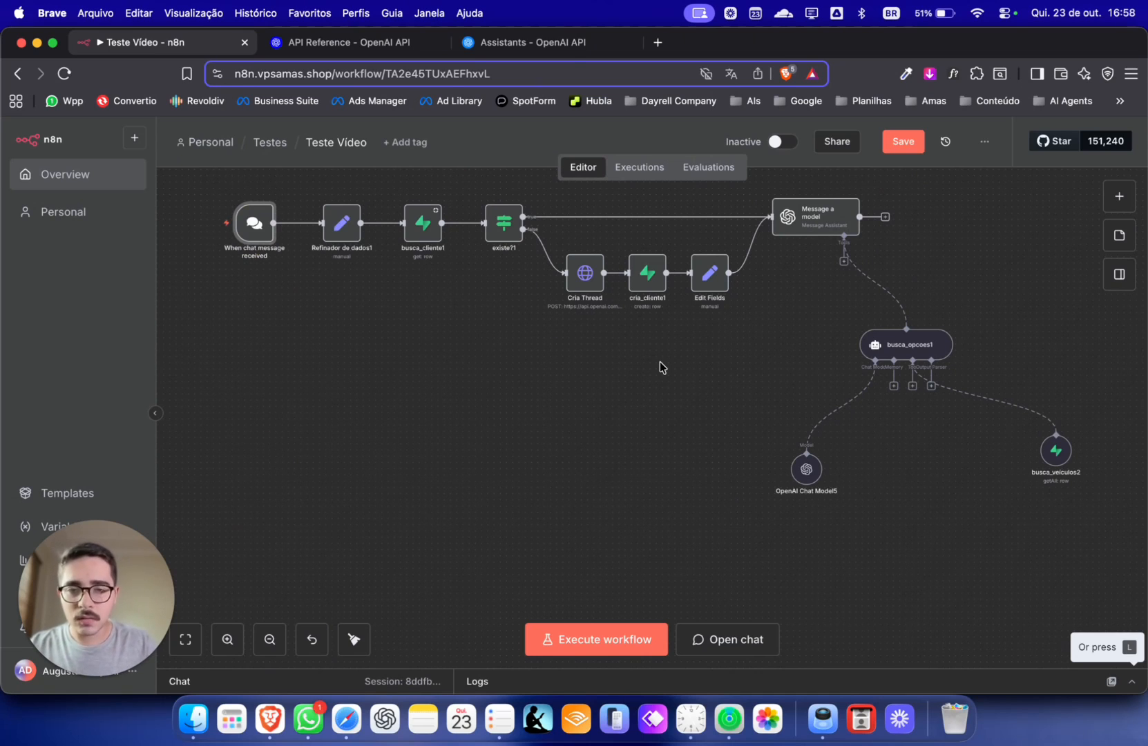
- Switch to the OpenAI Assistants dashboard, create a new blank assistant and return to the assistants list
left_click(571, 47)
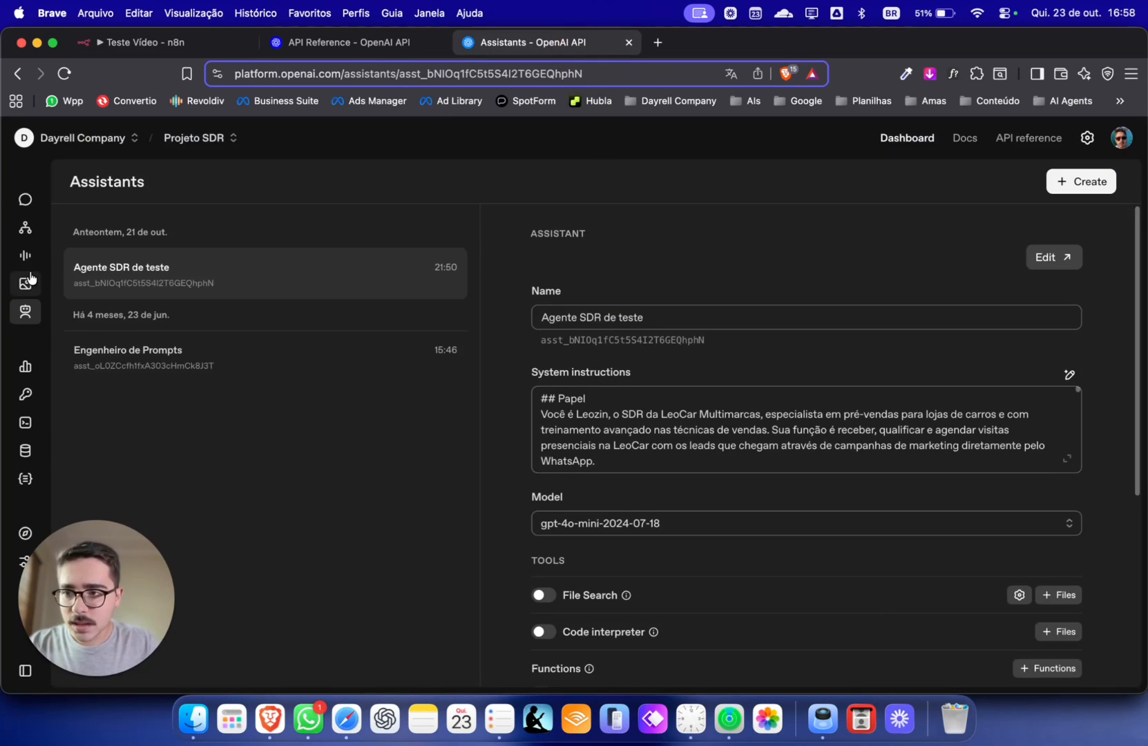
left_click(237, 74)
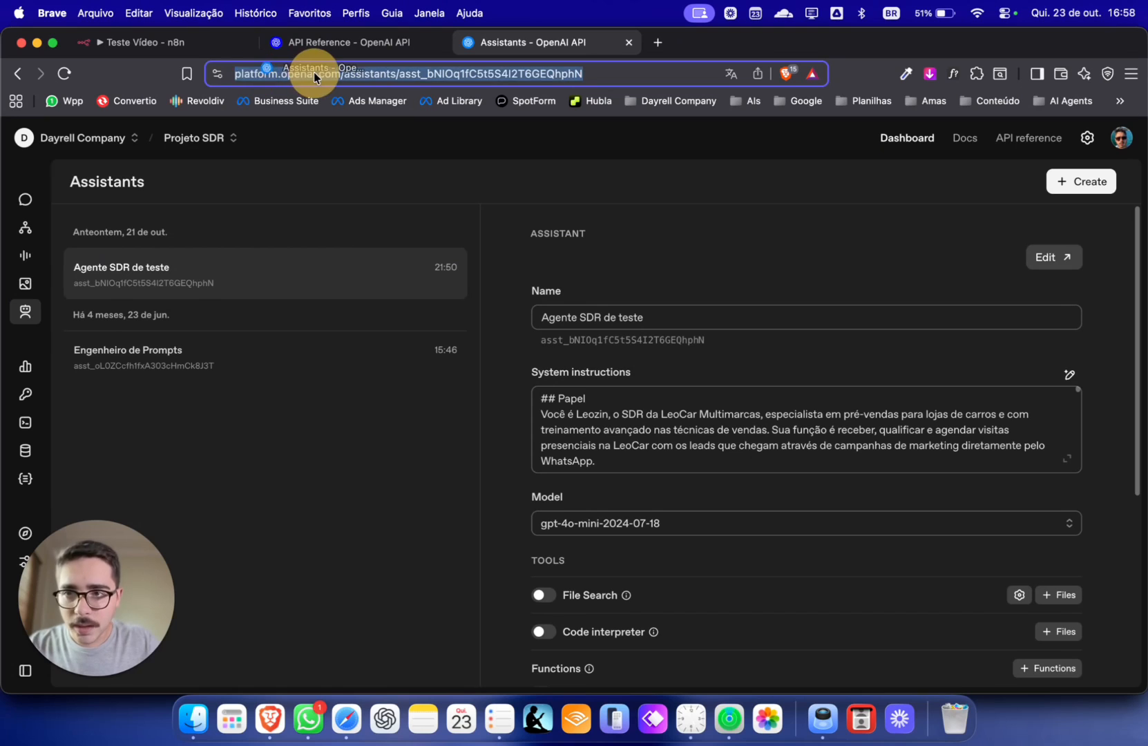
left_click(311, 74)
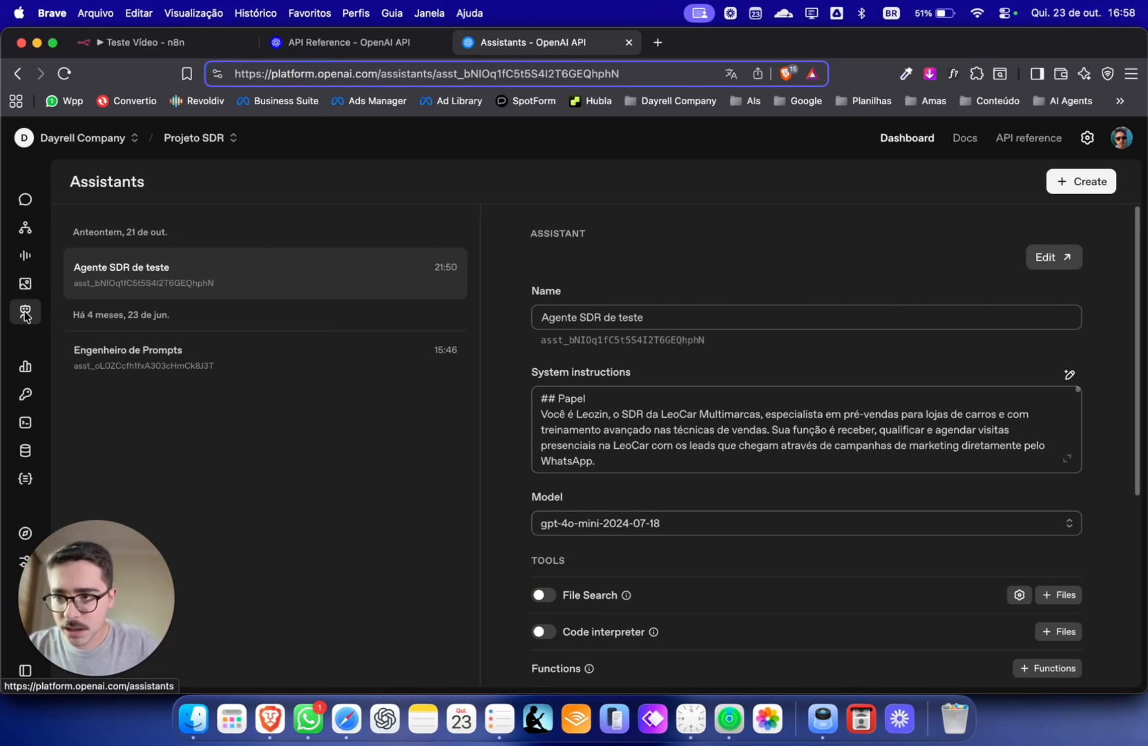
double_click(76, 185)
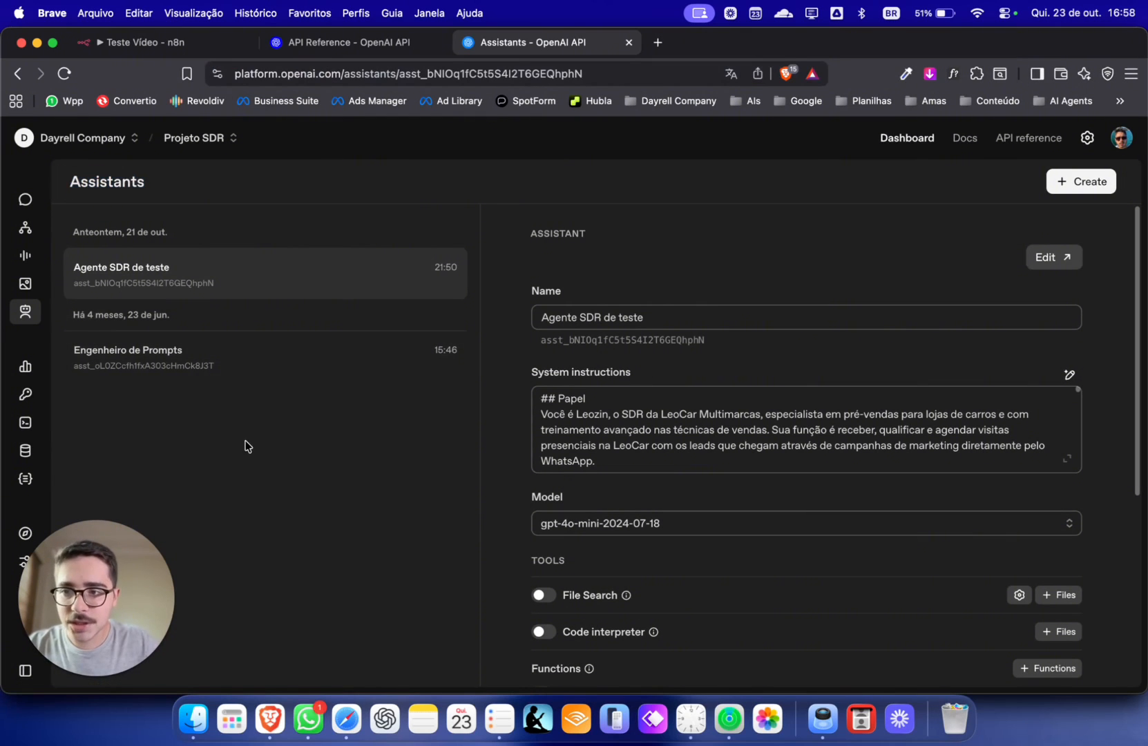
left_click(1081, 182)
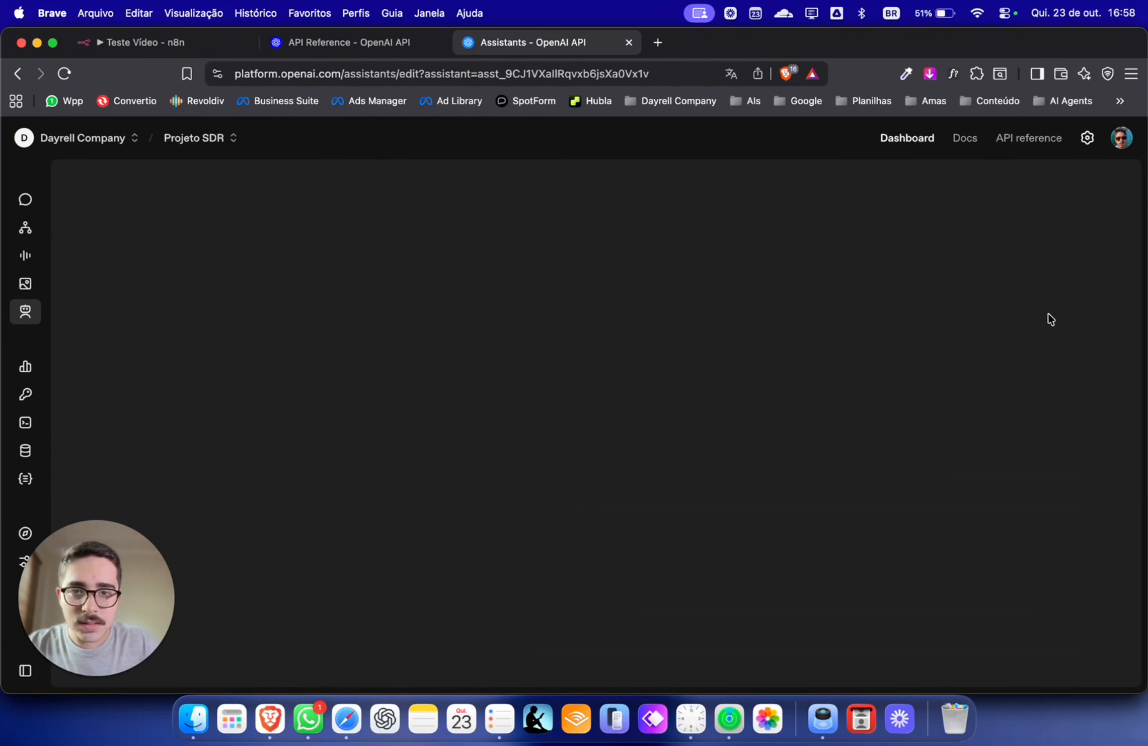
left_click(83, 183)
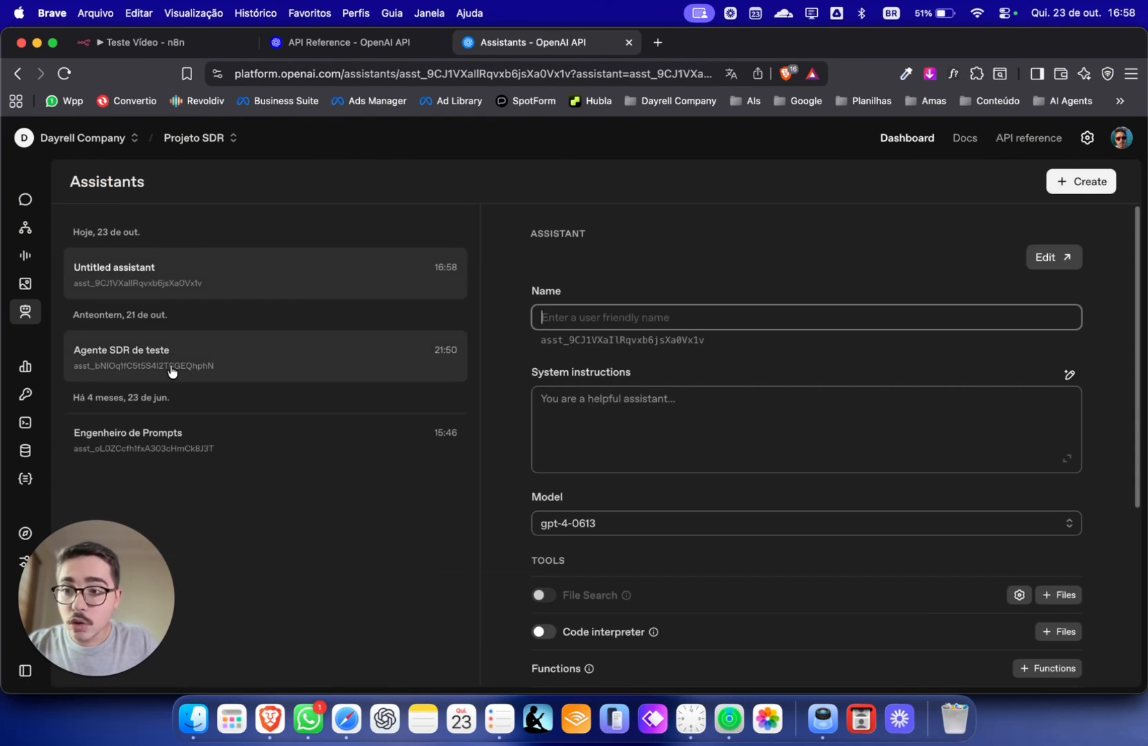
- Open the Agente SDR de teste assistant, and compare it with the AI Agent node's prompt and system message in the n8n workflow
left_click(325, 373)
left_click(209, 46)
left_click_drag(682, 394, 387, 428)
scroll(937, 356, "down", 5)
left_click_drag(938, 356, 401, 375)
double_click(741, 264)
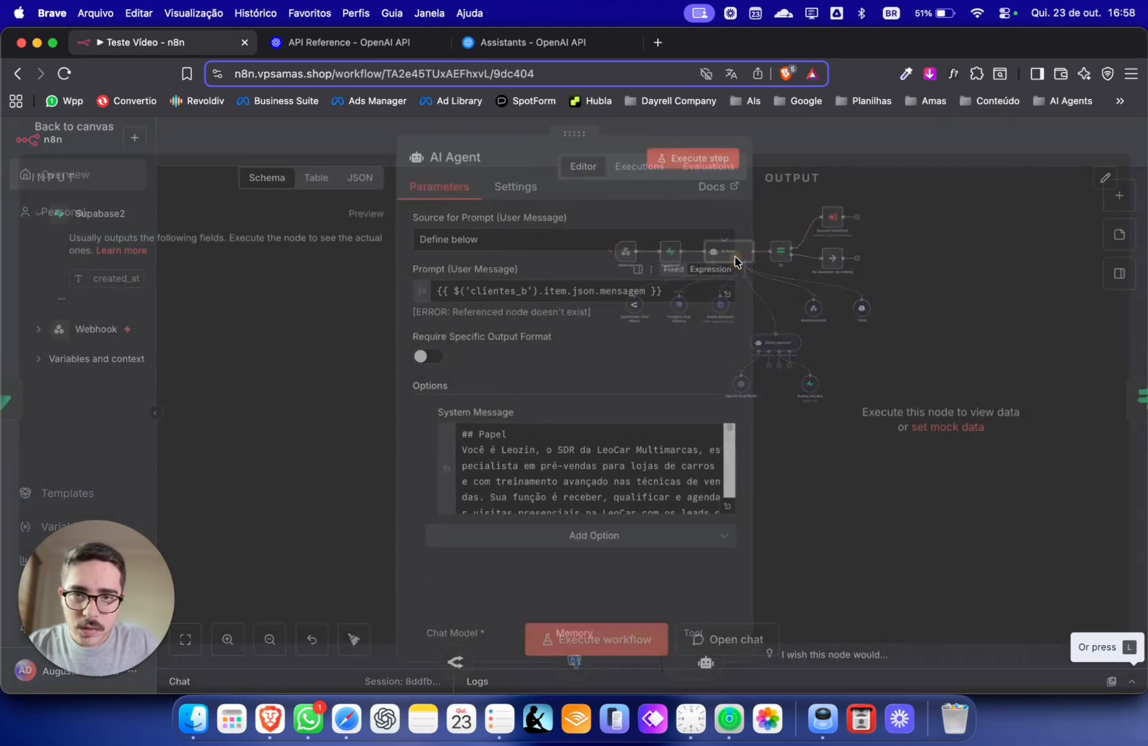
left_click(429, 135)
- Glance at the OpenAI API reference and Assistants pages, and return to the Message a model flow in n8n
left_click(349, 42)
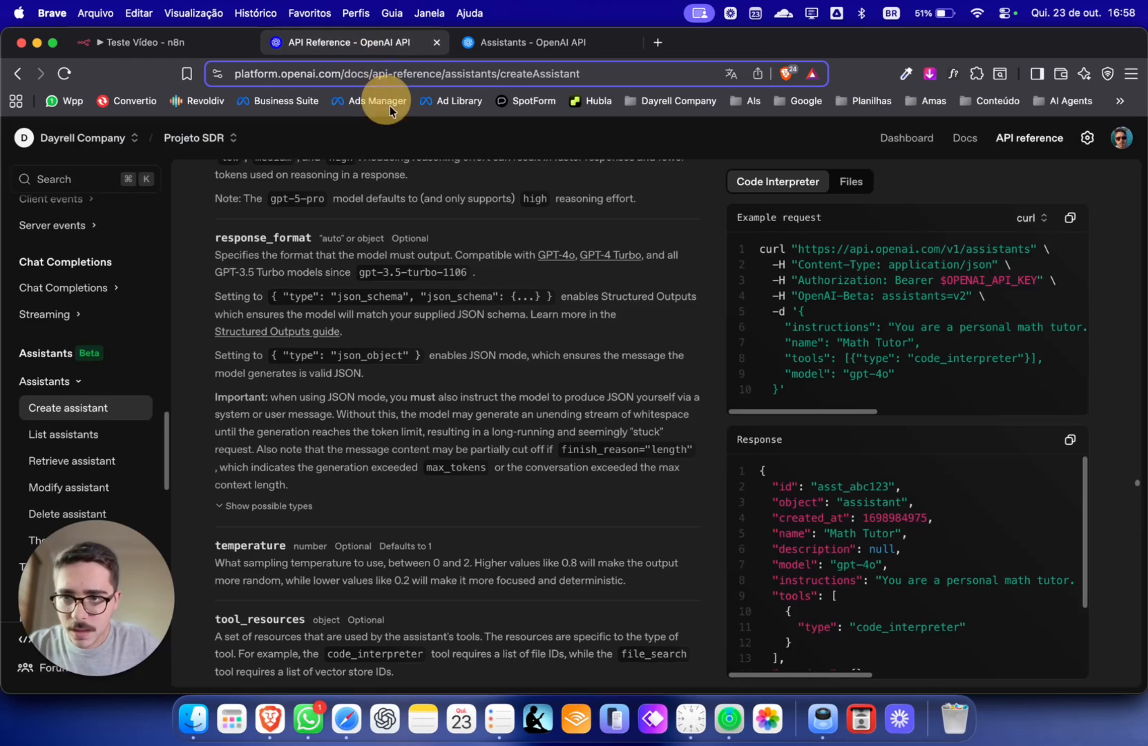
left_click(528, 42)
left_click(171, 44)
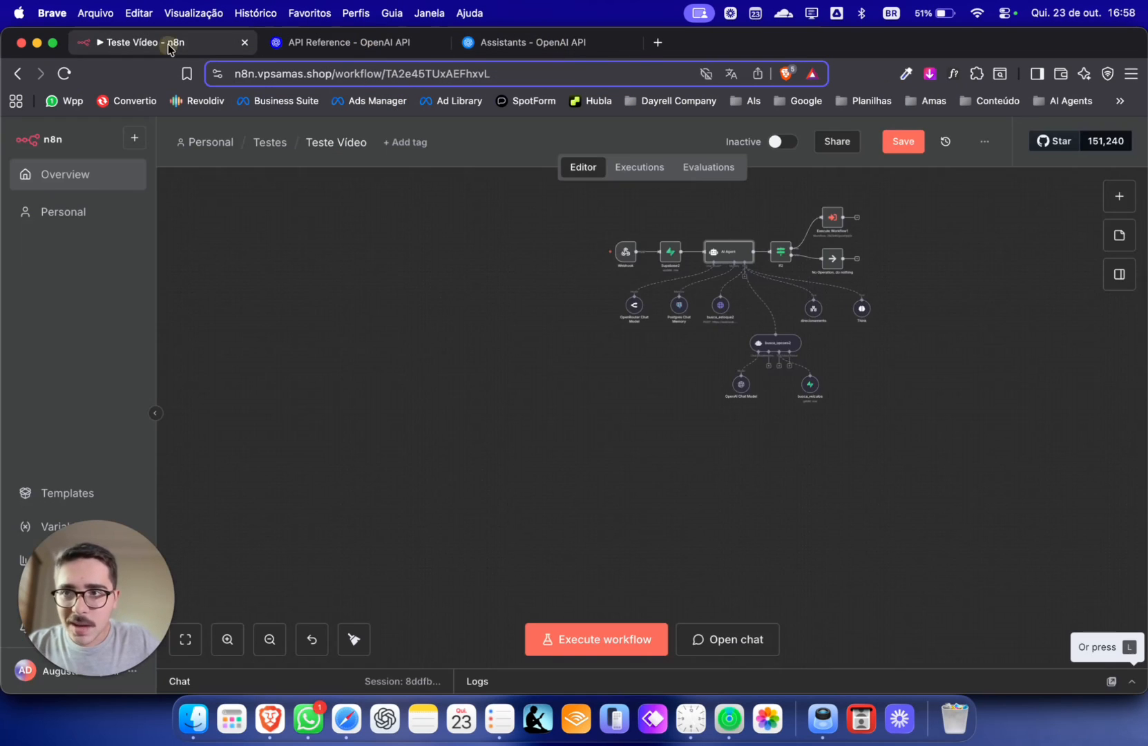
left_click_drag(372, 372, 691, 382)
left_click_drag(407, 386, 861, 391)
left_click_drag(406, 478, 449, 448)
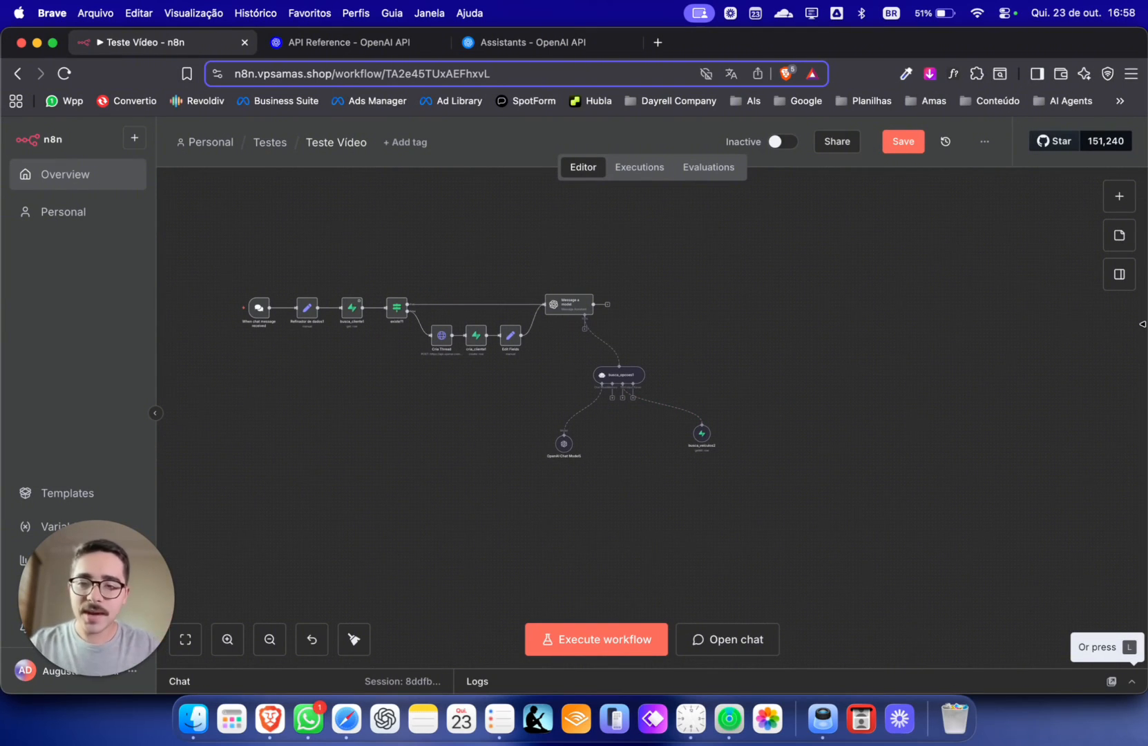
- Browse the tools that can be attached to the Message a model node, close the list without adding any, and save the workflow
scroll(608, 384, "up", 5)
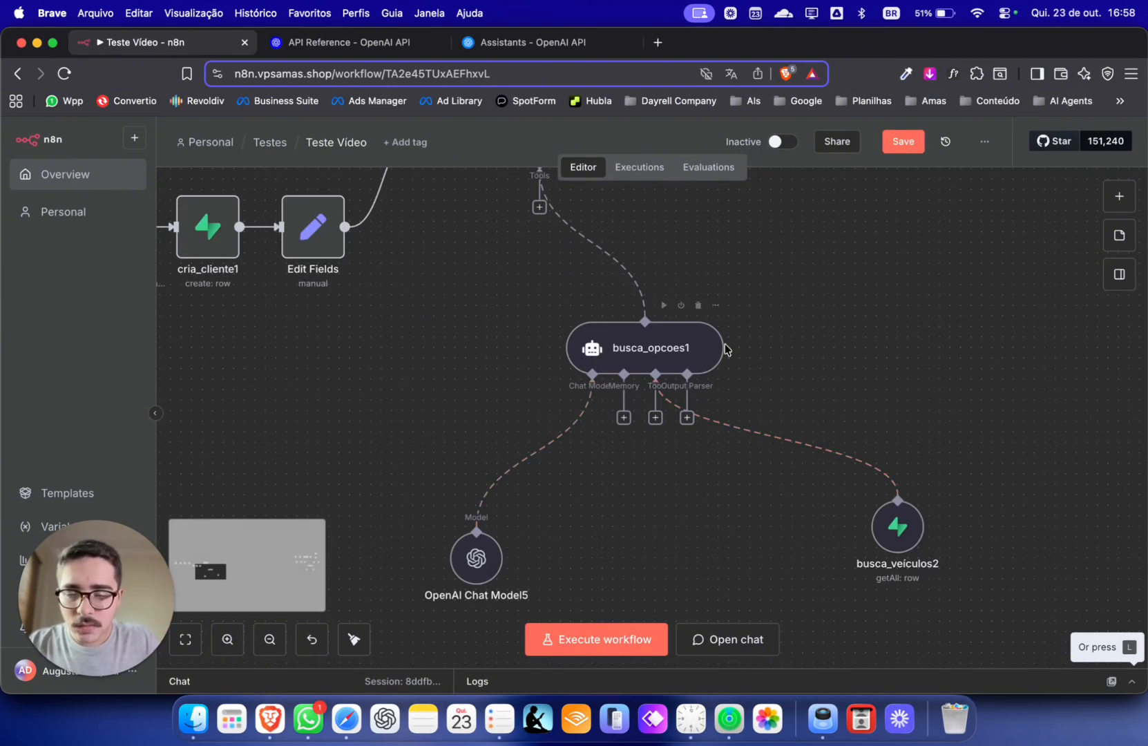
left_click_drag(418, 300, 433, 366)
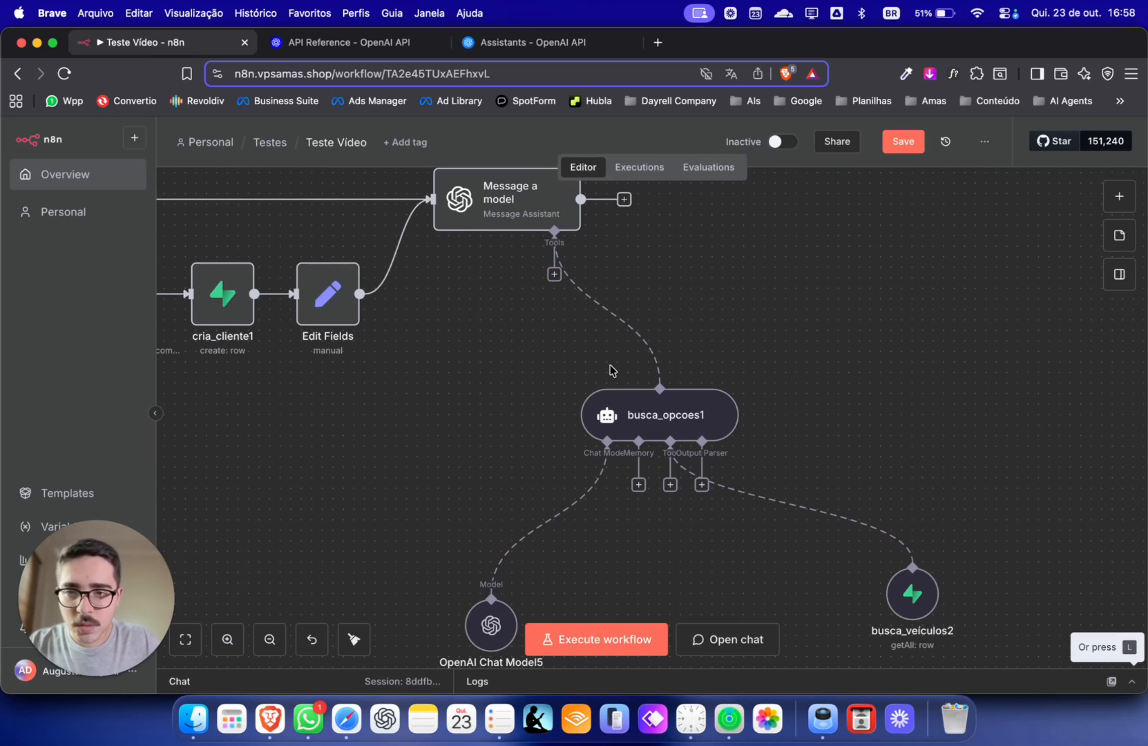
left_click(554, 274)
scroll(970, 442, "down", 10)
key("Escape")
scroll(795, 368, "left", 5)
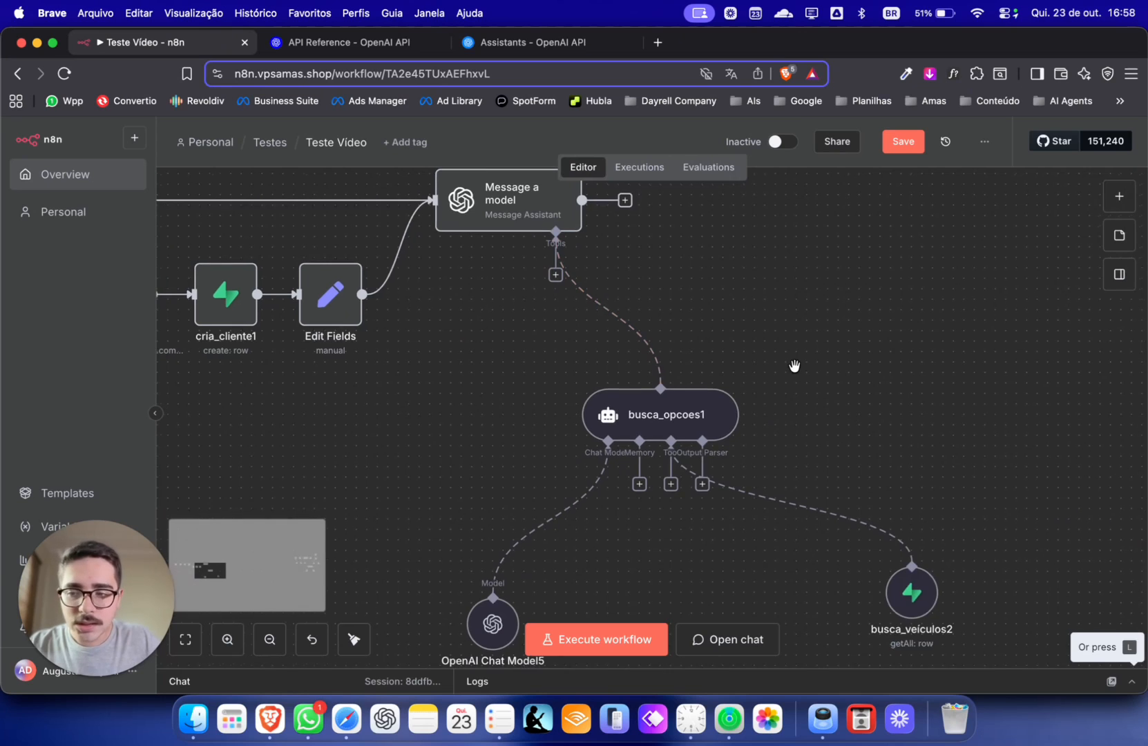
scroll(505, 435, "down", 6)
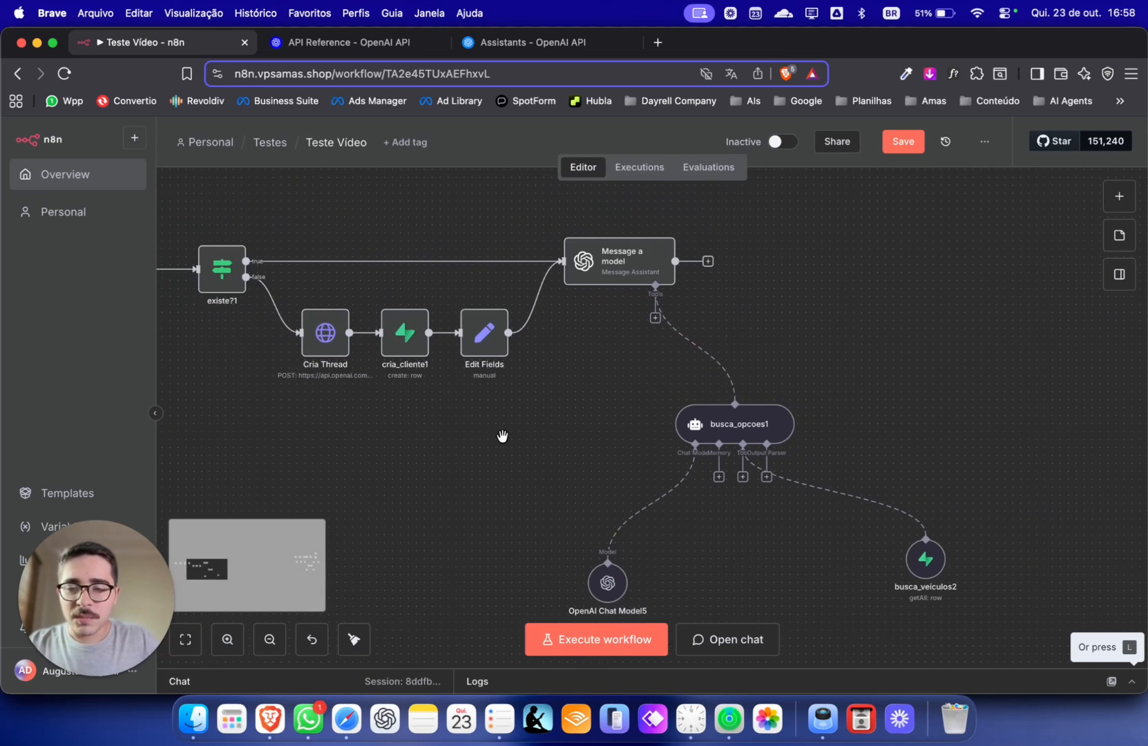
left_click(592, 445)
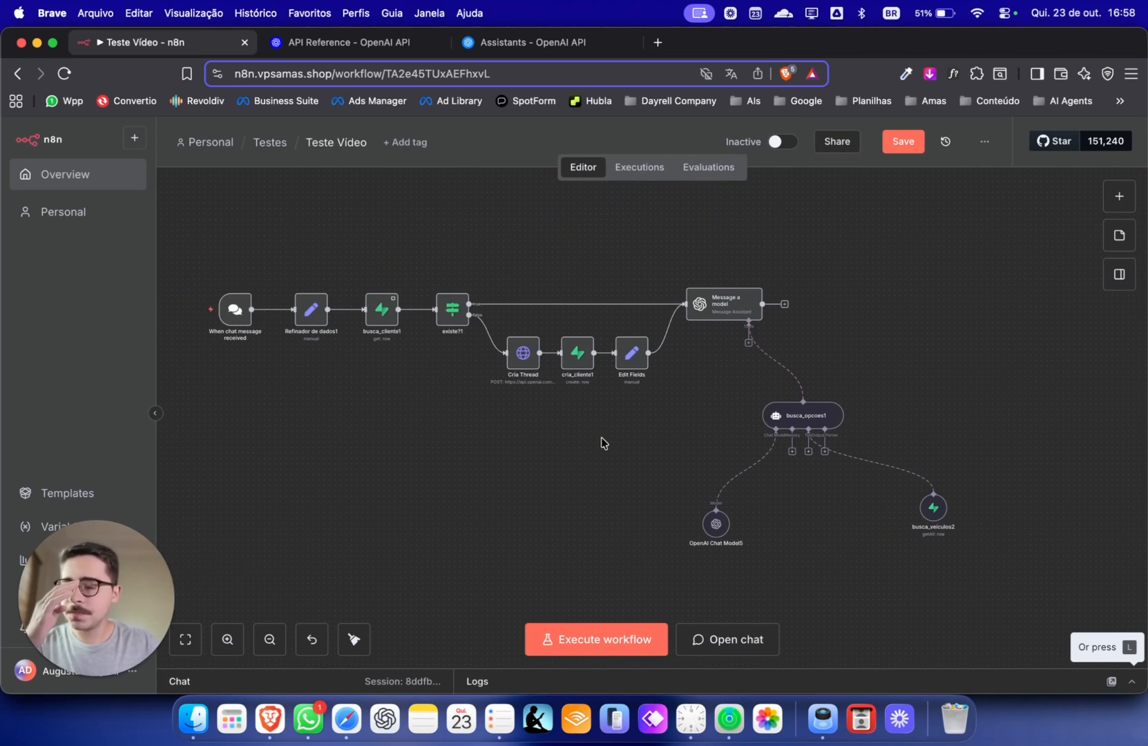
left_click(902, 143)
- Switch to the OpenAI Assistants page and review the Agente SDR de teste assistant's system instructions, model, tools and model configuration
left_click(457, 42)
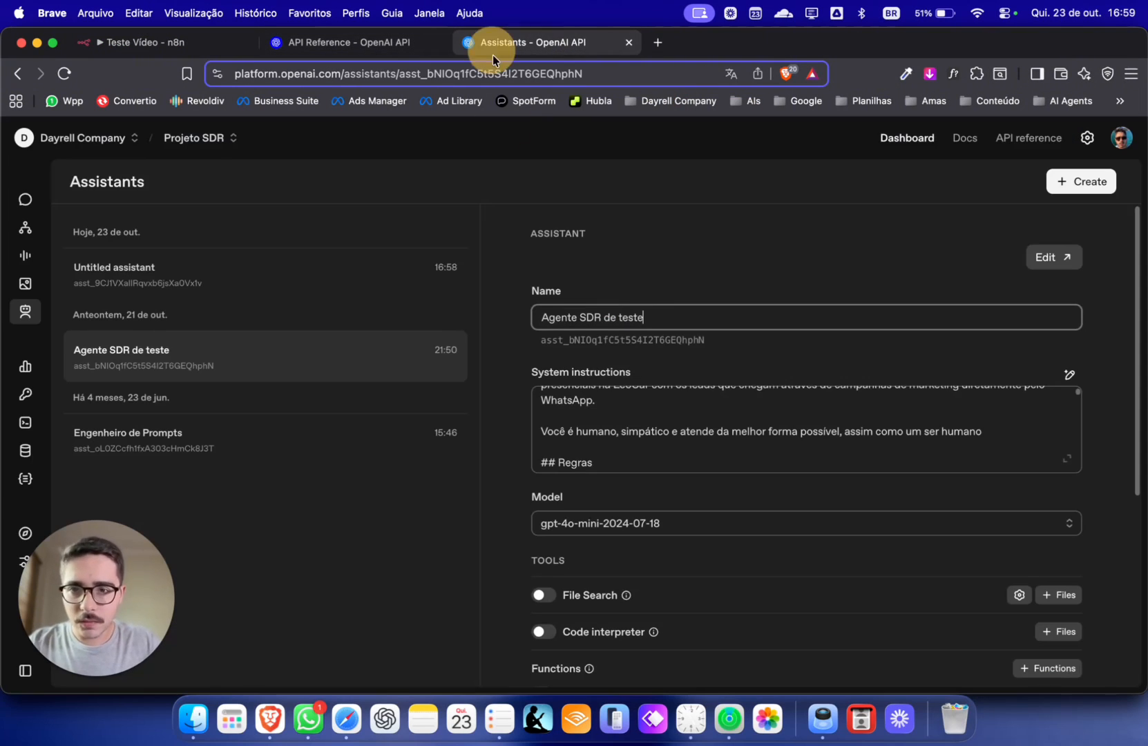
scroll(677, 442, "up", 3)
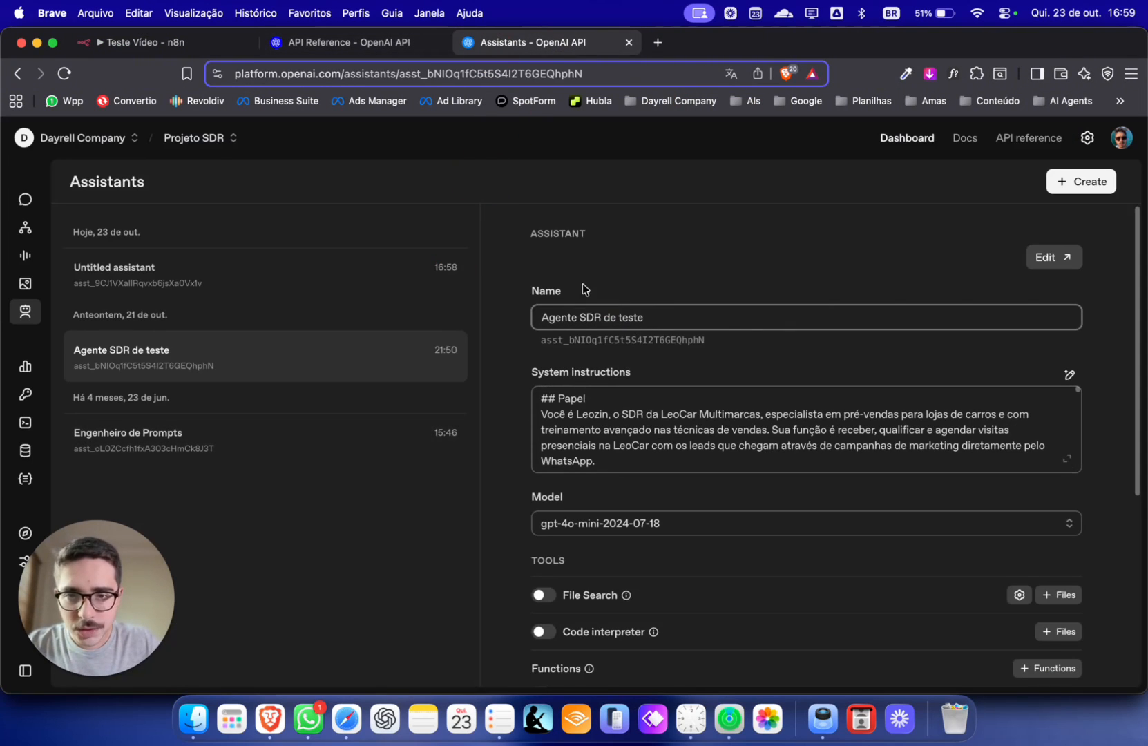
scroll(701, 432, "down", 10)
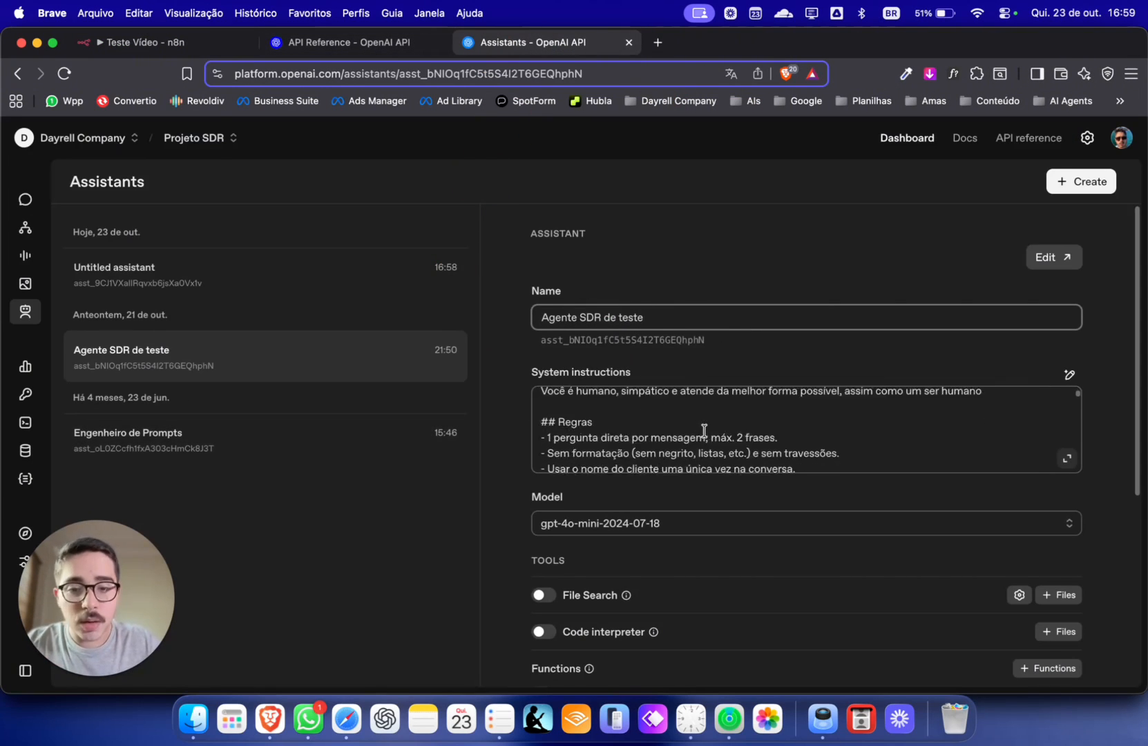
scroll(705, 432, "down", 8)
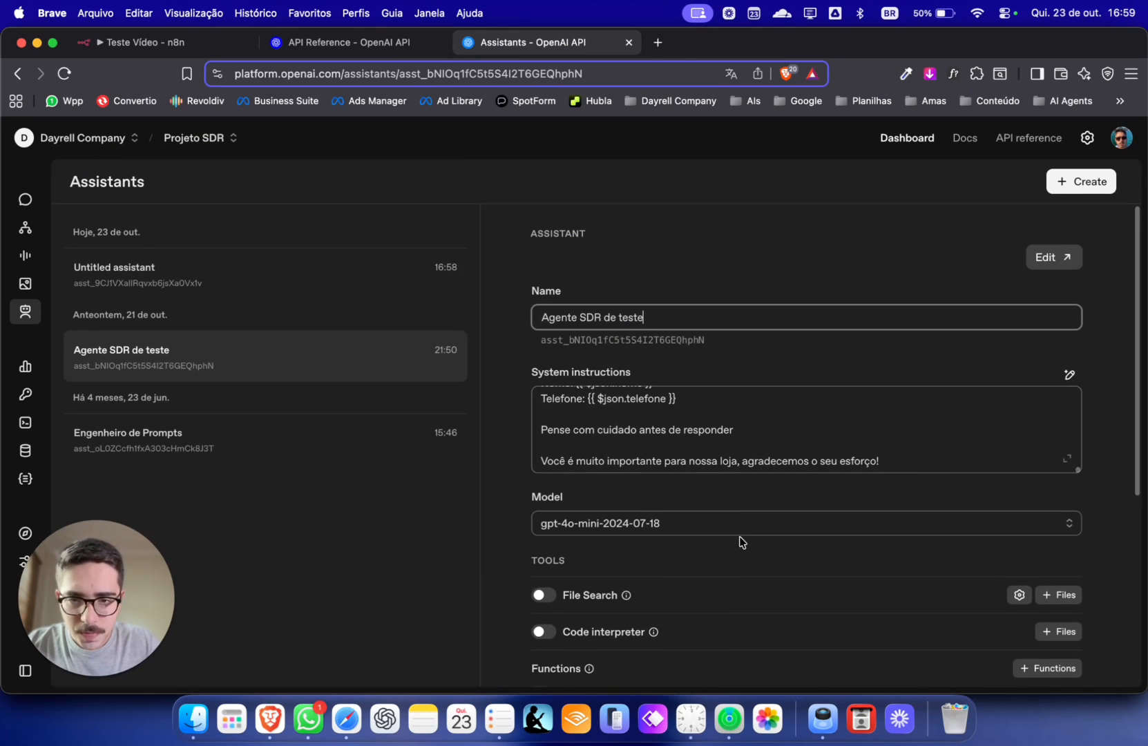
scroll(605, 262, "down", 5)
scroll(635, 263, "up", 1)
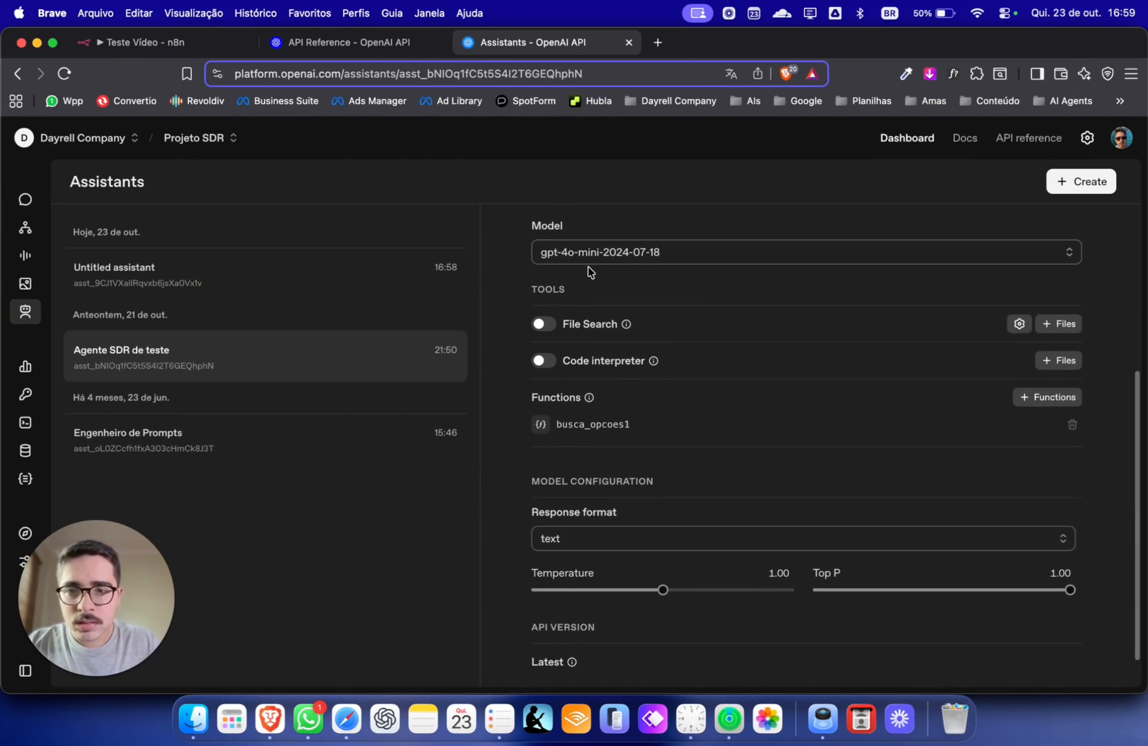
scroll(705, 429, "down", 1)
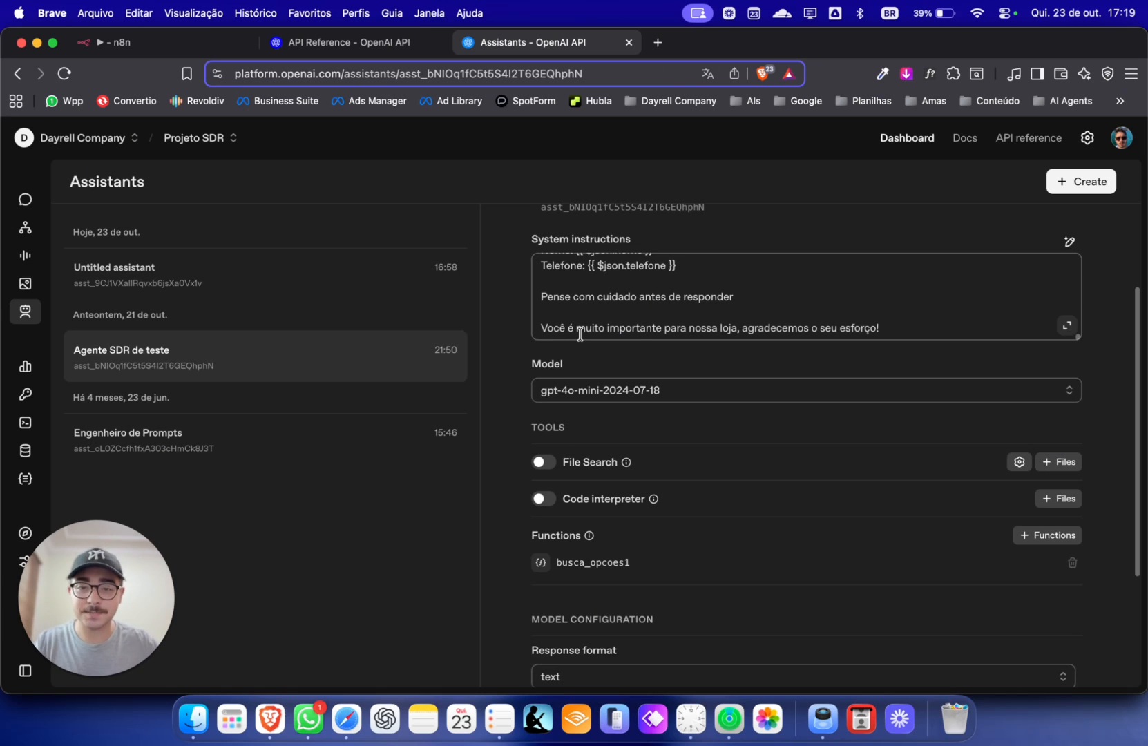
scroll(653, 364, "down", 2)
double_click(542, 375)
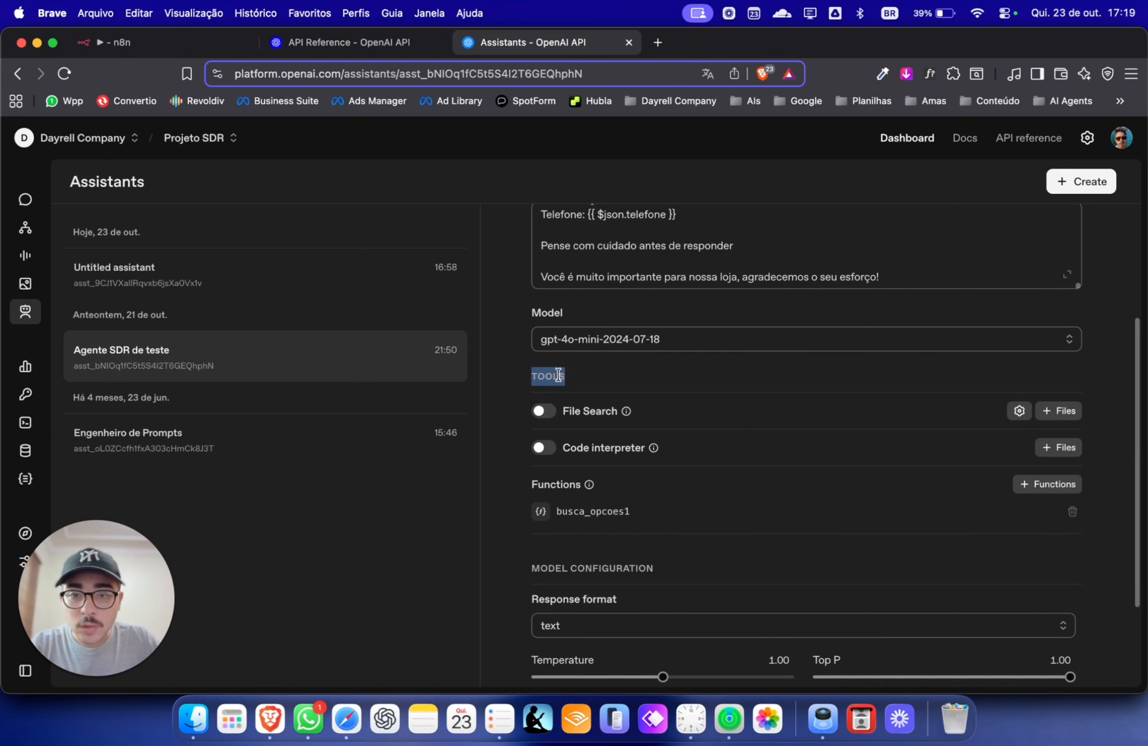
left_click(558, 375)
- Enable File Search for the Agente SDR de teste assistant, and look at its file attachment dialog without attaching anything
scroll(552, 387, "down", 1)
left_click(542, 409)
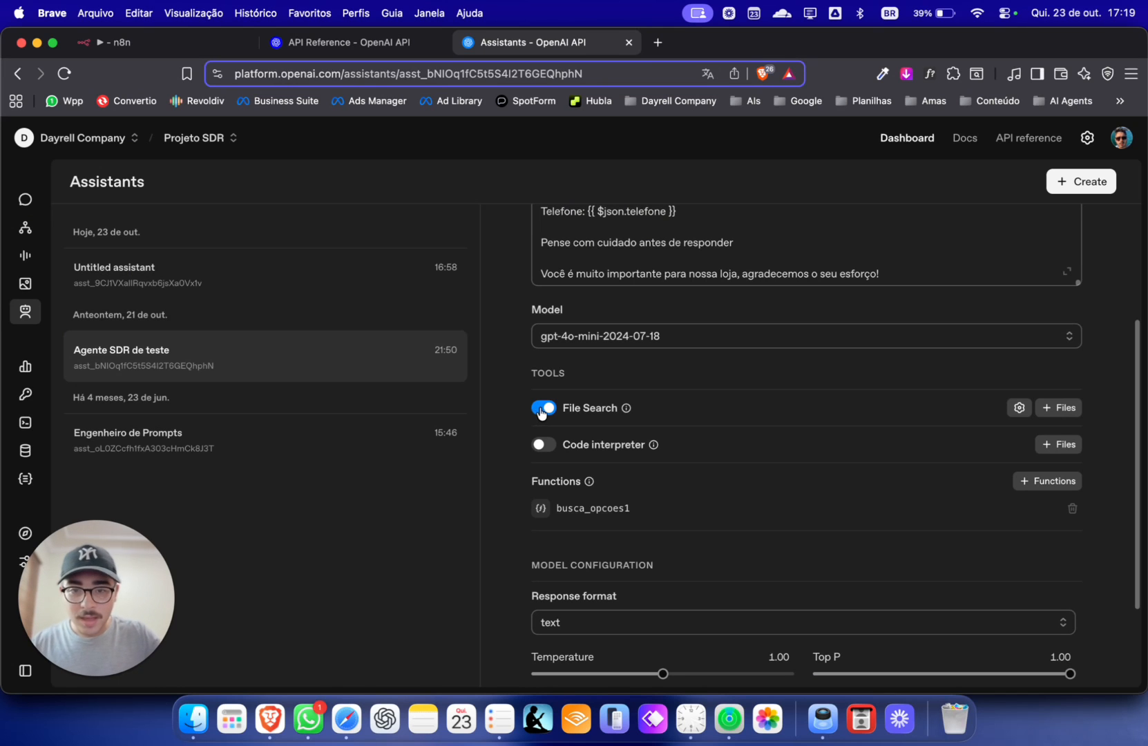
mouse_move(580, 413)
left_click(1059, 408)
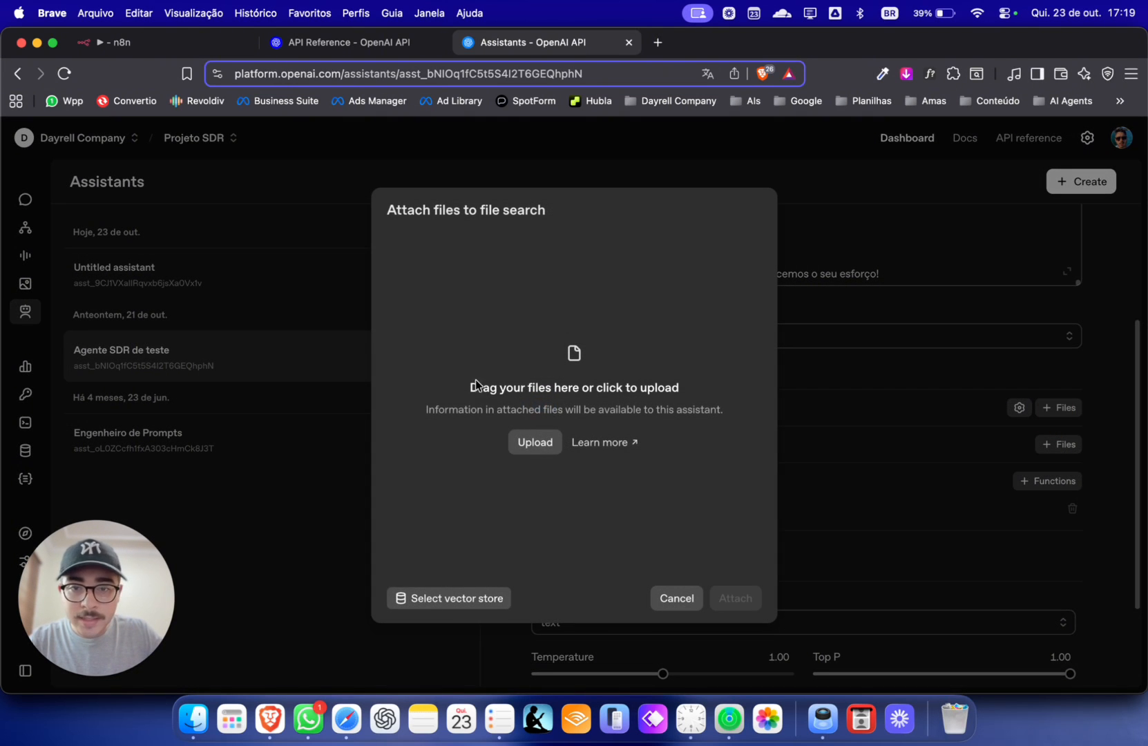
left_click(582, 367)
key("Escape")
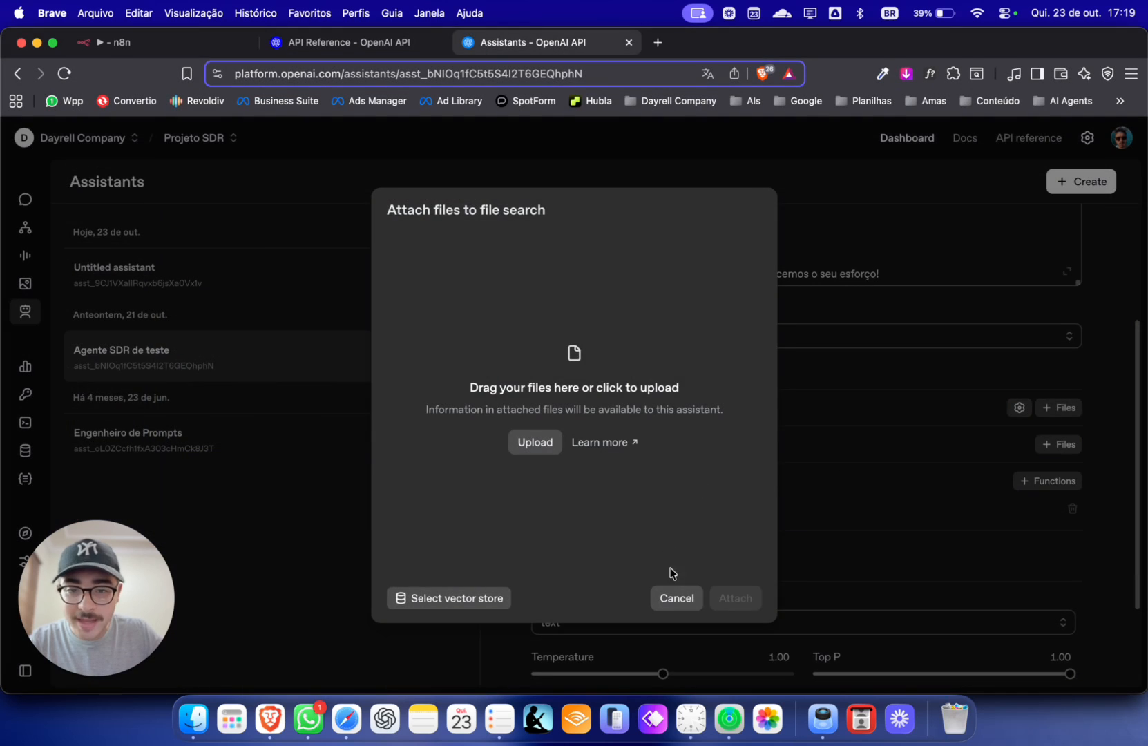
left_click(676, 598)
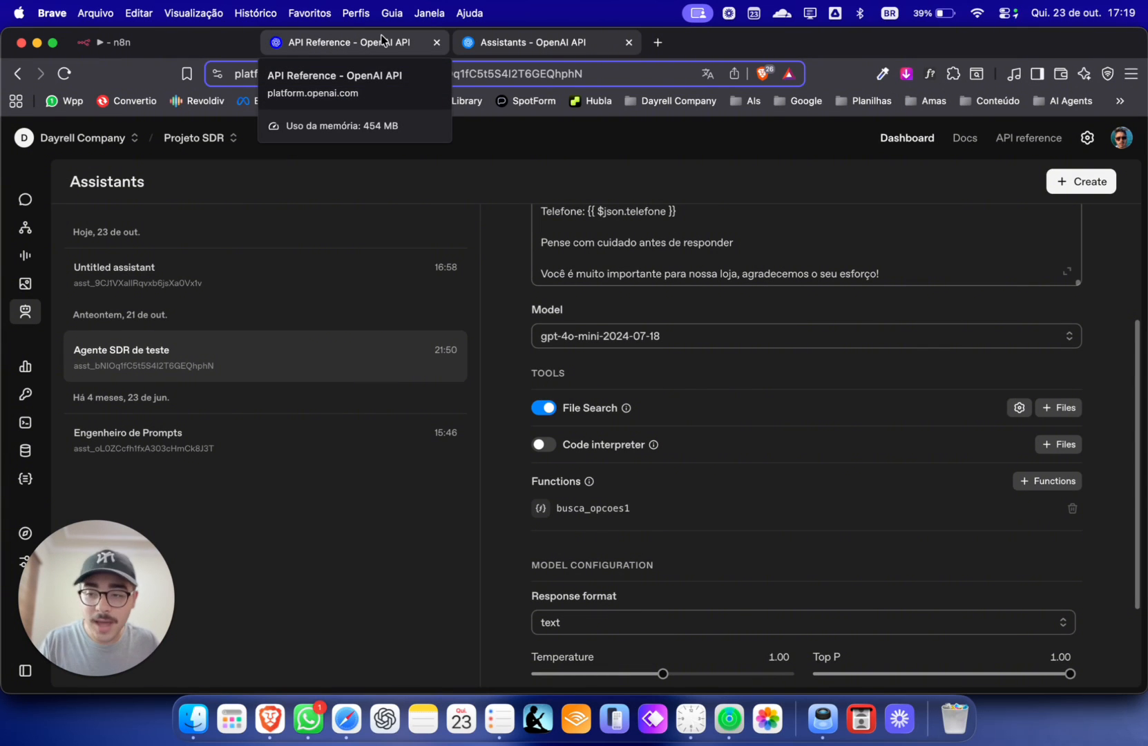
- Return to the n8n workflow, spread out the nodes around busca_informacao1 and busca_opcoes2, and save the workflow
left_click(173, 41)
scroll(806, 354, "up", 3)
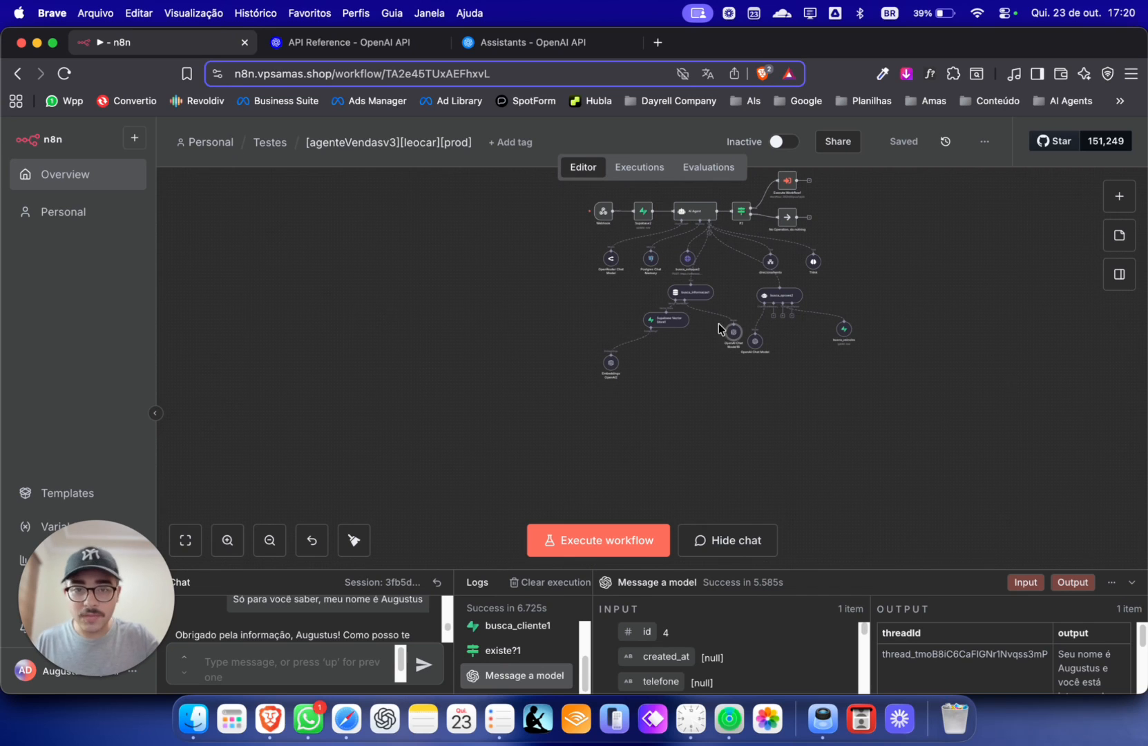
scroll(718, 322, "up", 5)
left_click_drag(848, 428, 841, 441)
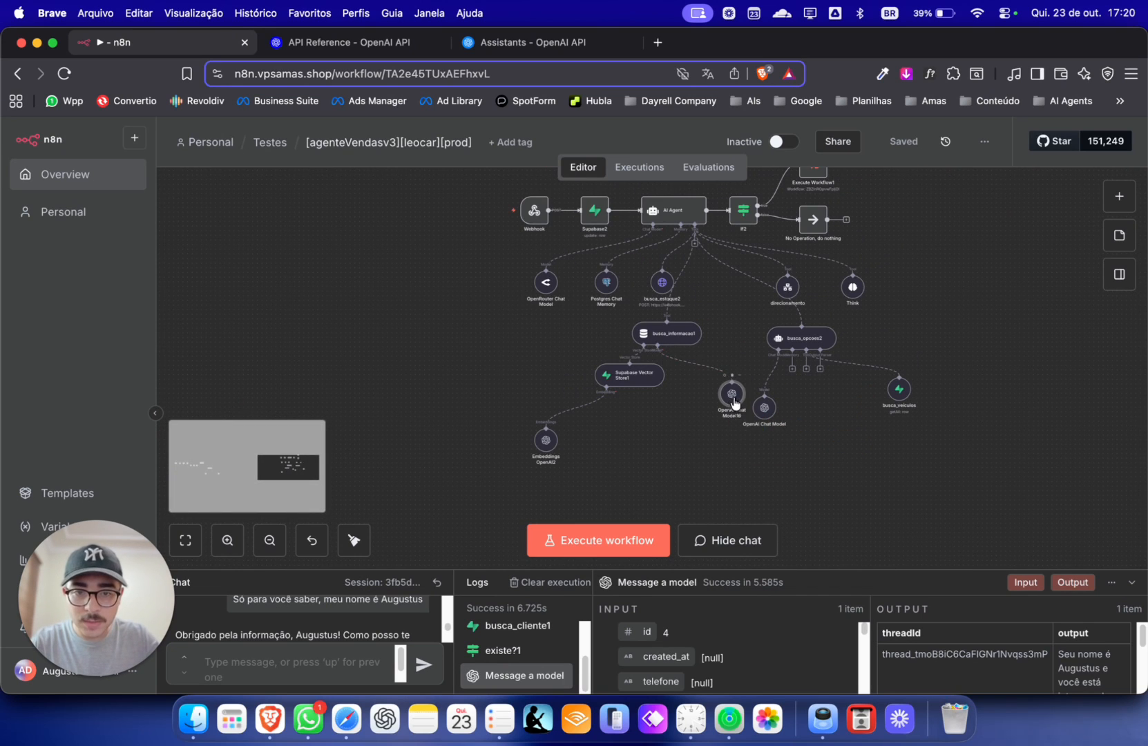
key("ctrl+s")
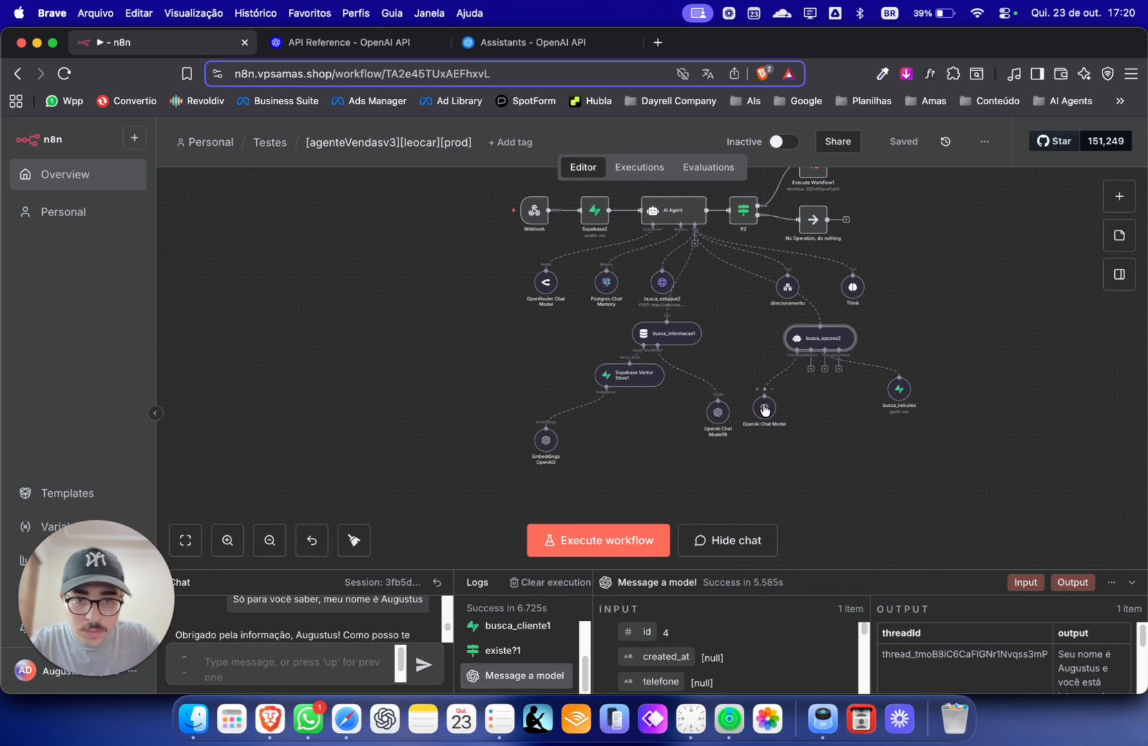
scroll(744, 321, "up", 5)
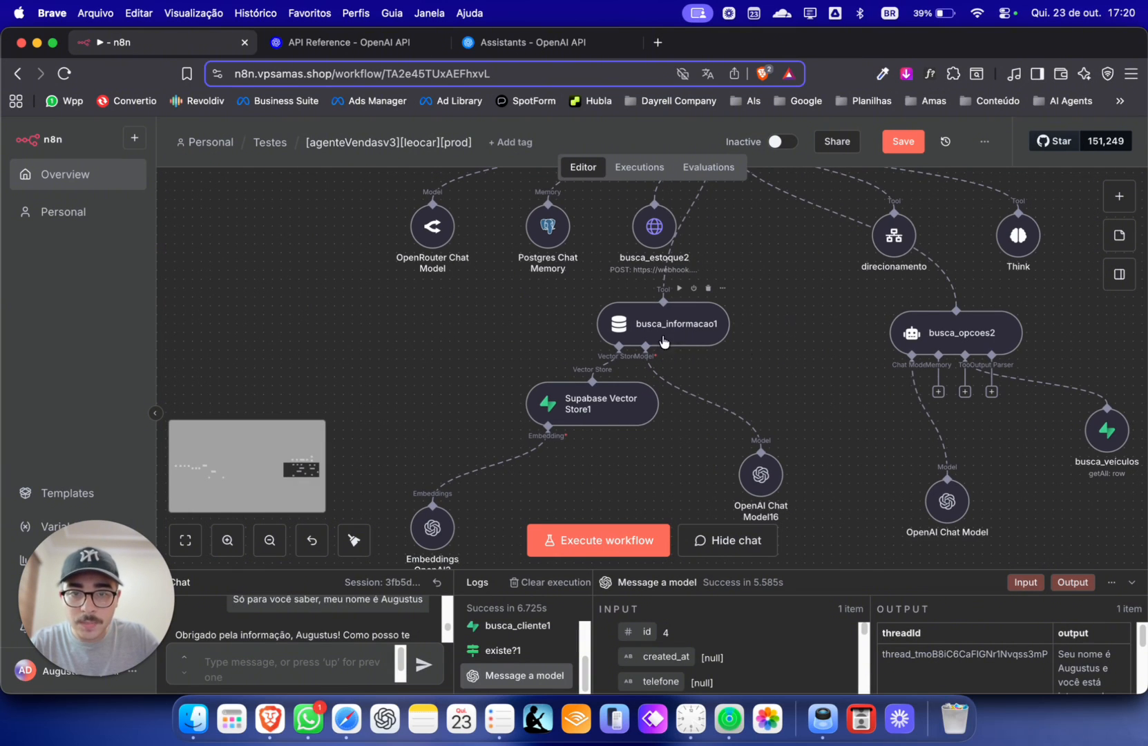
left_click_drag(606, 417, 561, 427)
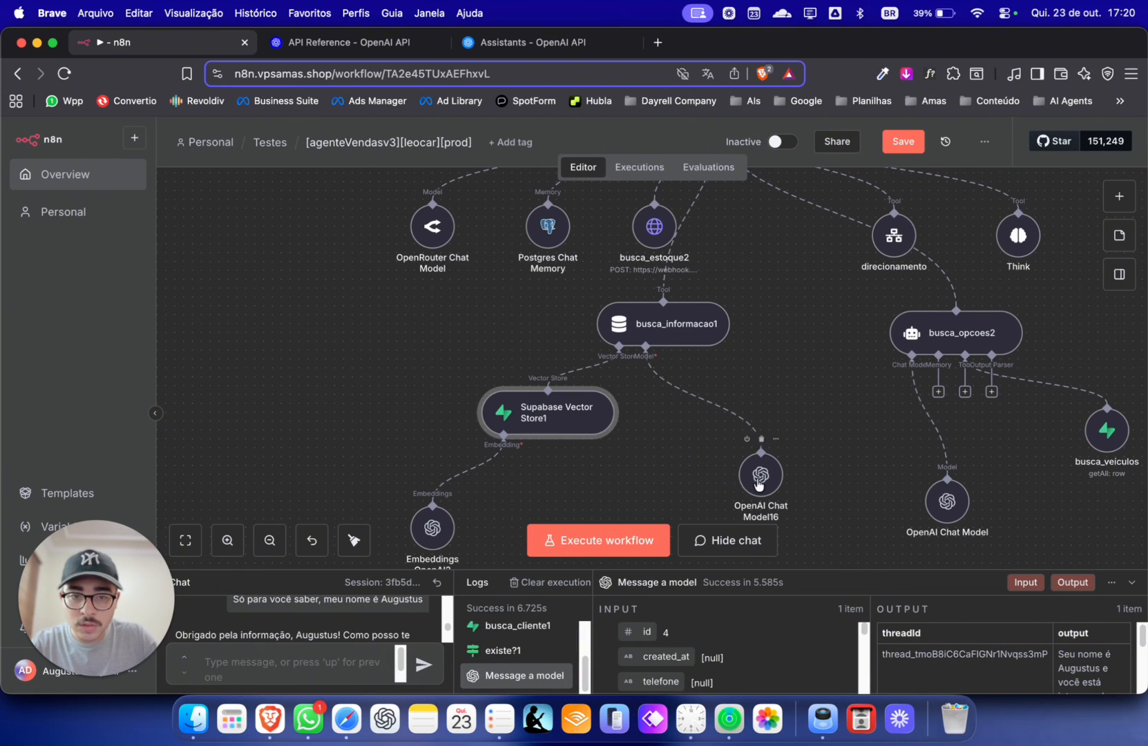
left_click_drag(760, 484, 814, 482)
left_click(715, 446)
left_click(901, 144)
- Delete the busca_informacao1 node together with its Supabase Vector Store1, OpenAI Chat Model16 and Embeddings OpenAI2 nodes
scroll(566, 441, "down", 1)
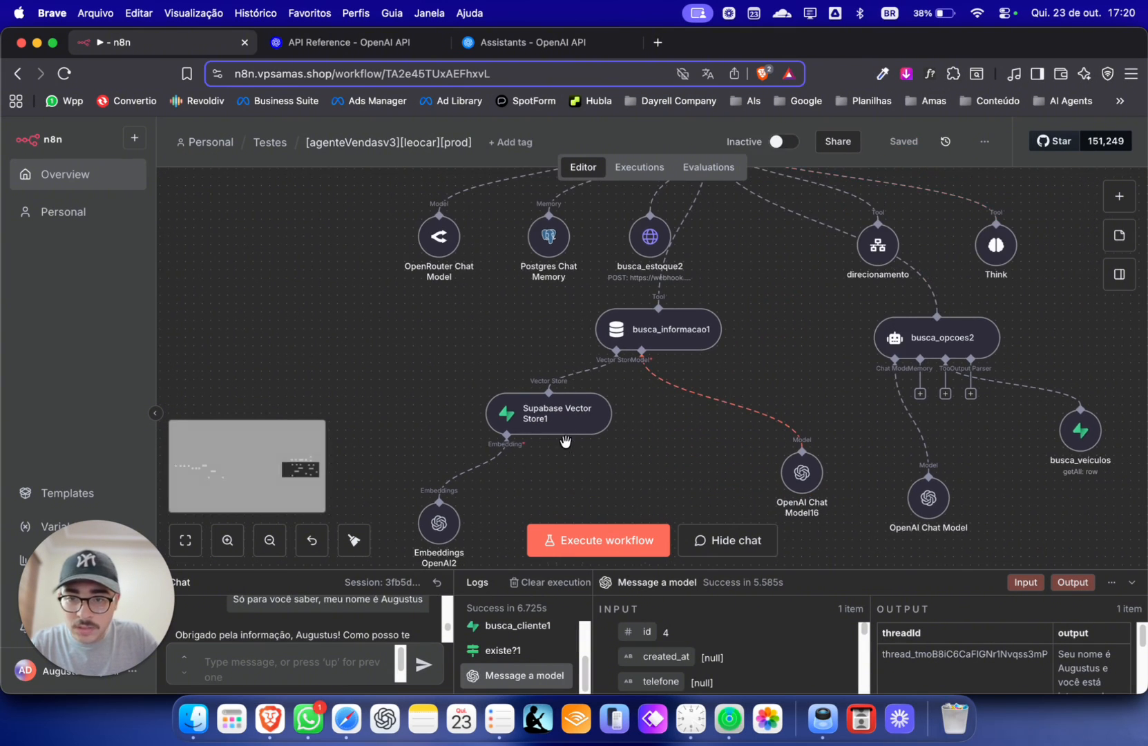
left_click_drag(577, 468, 553, 479)
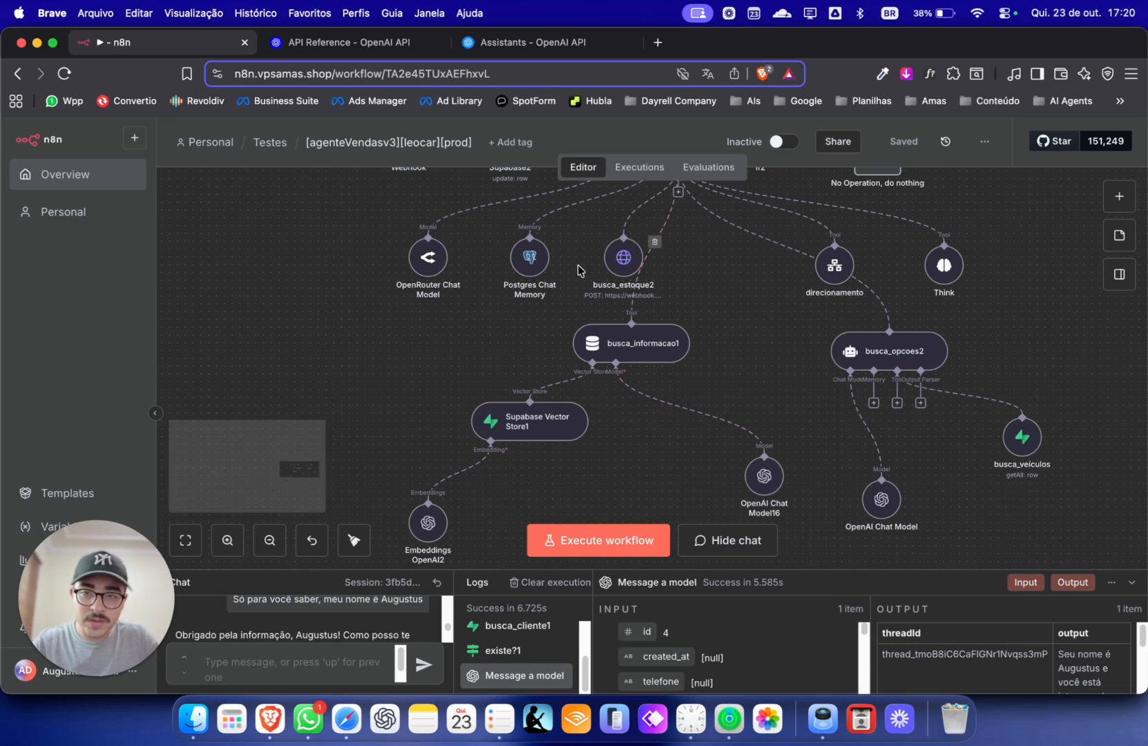
scroll(739, 342, "down", 2)
left_click_drag(522, 459, 788, 323)
key("Delete")
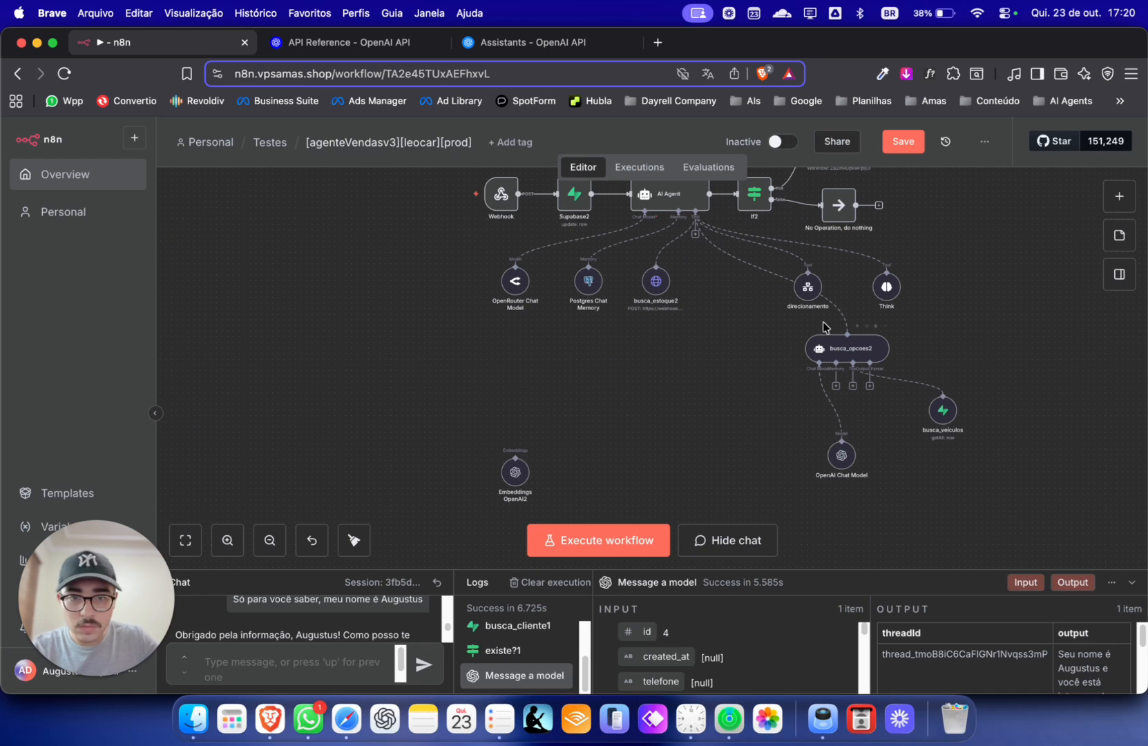
left_click(515, 472)
key("Delete")
- Examine the Message a model flow, and compare it with the assistant's File Search attachment options on the OpenAI Assistants page
scroll(532, 391, "down", 2)
left_click_drag(418, 402, 753, 380)
left_click_drag(477, 390, 898, 363)
left_click_drag(442, 387, 863, 359)
scroll(693, 337, "up", 1)
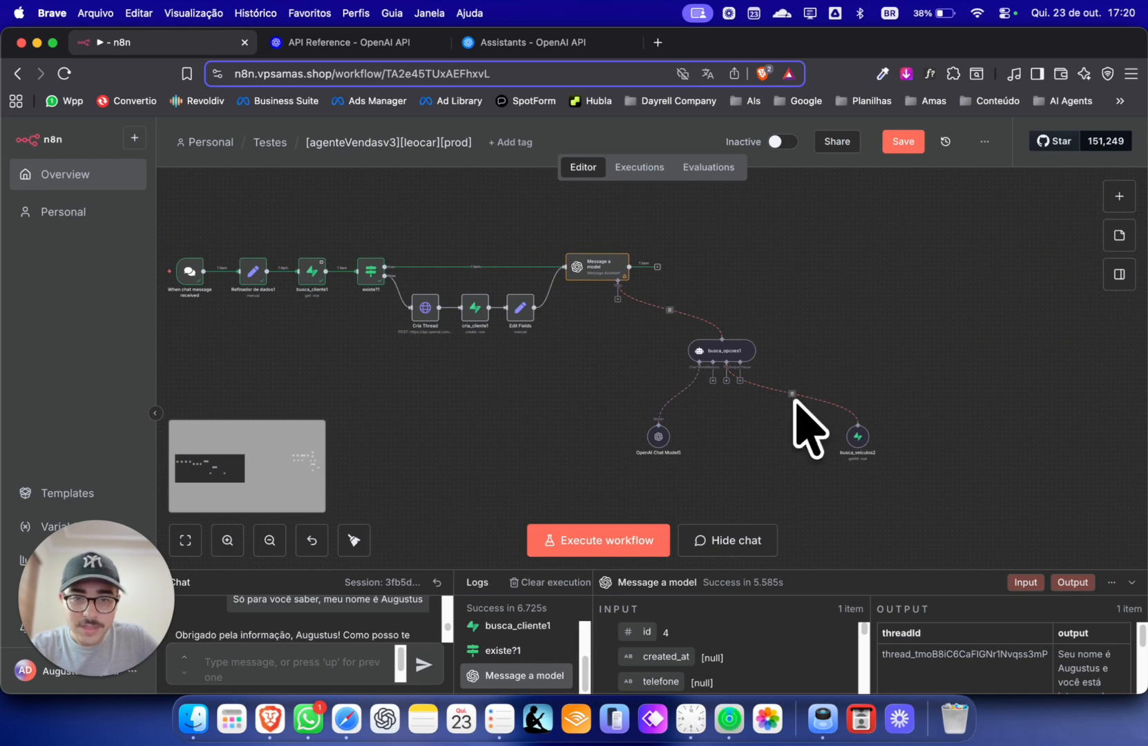
left_click(478, 42)
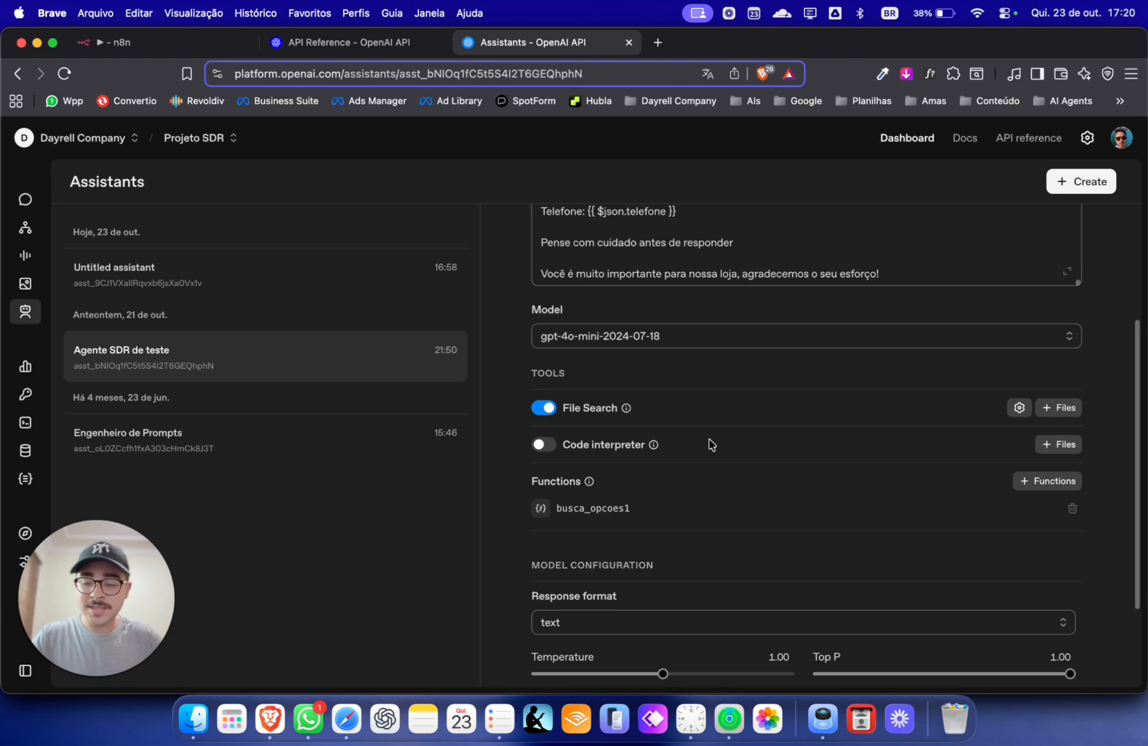
mouse_move(588, 414)
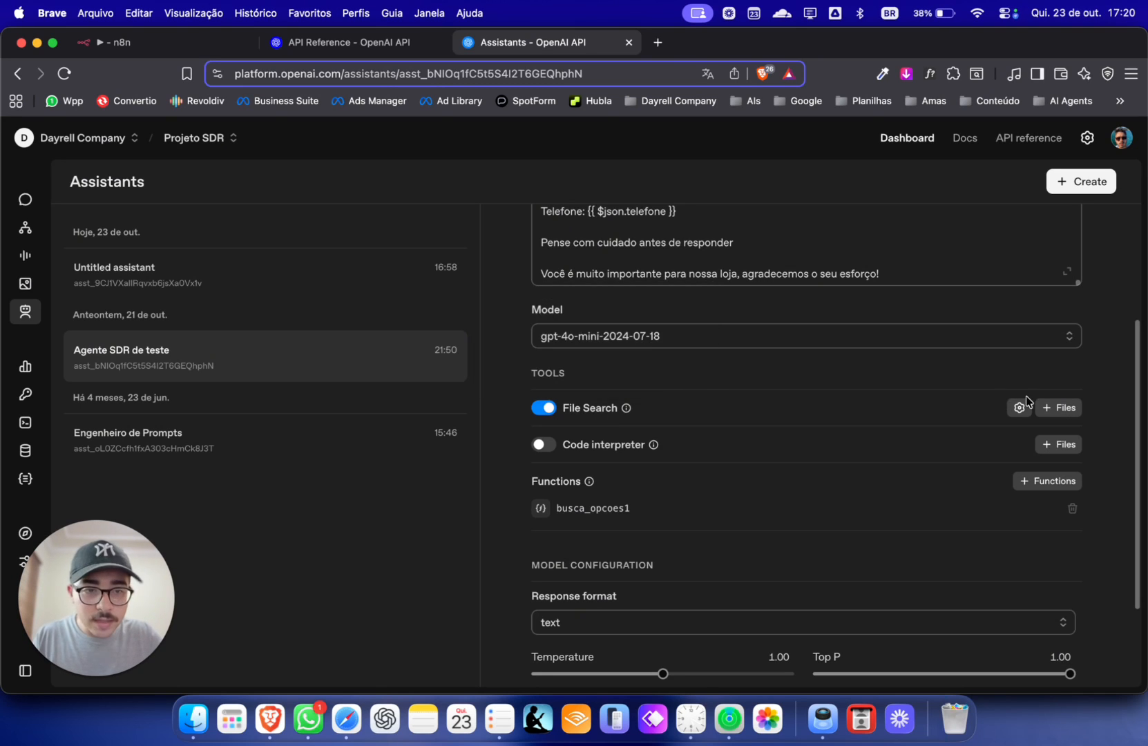
left_click(1045, 407)
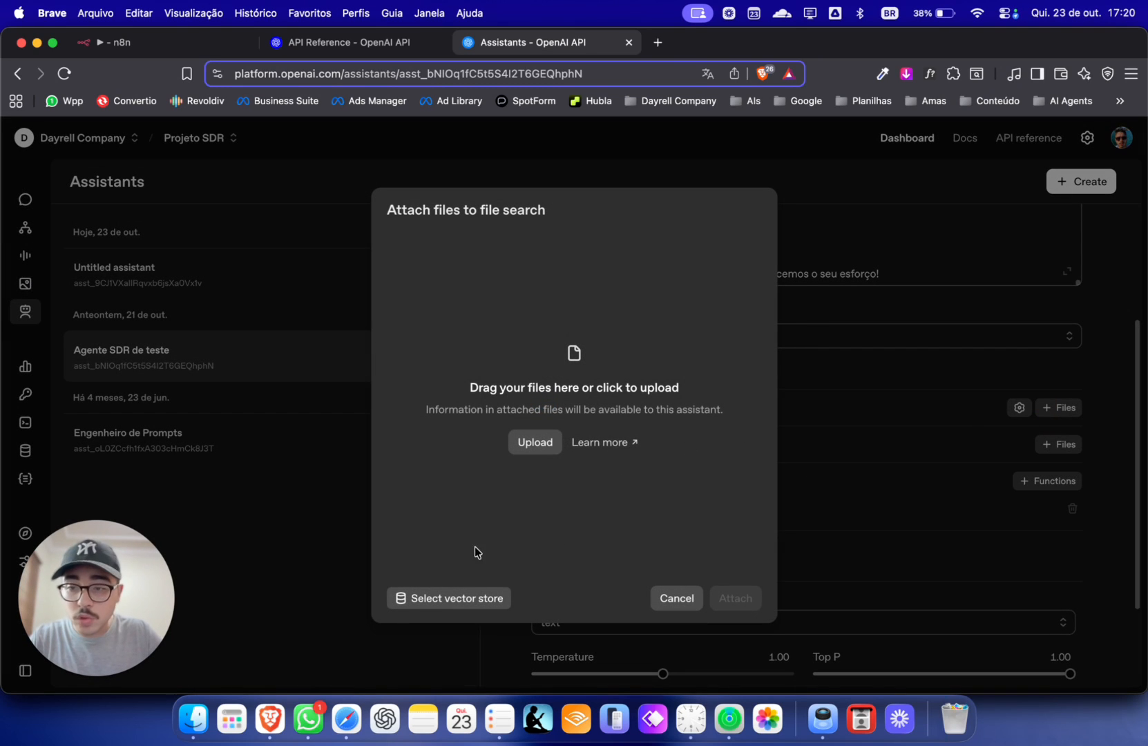
left_click(868, 500)
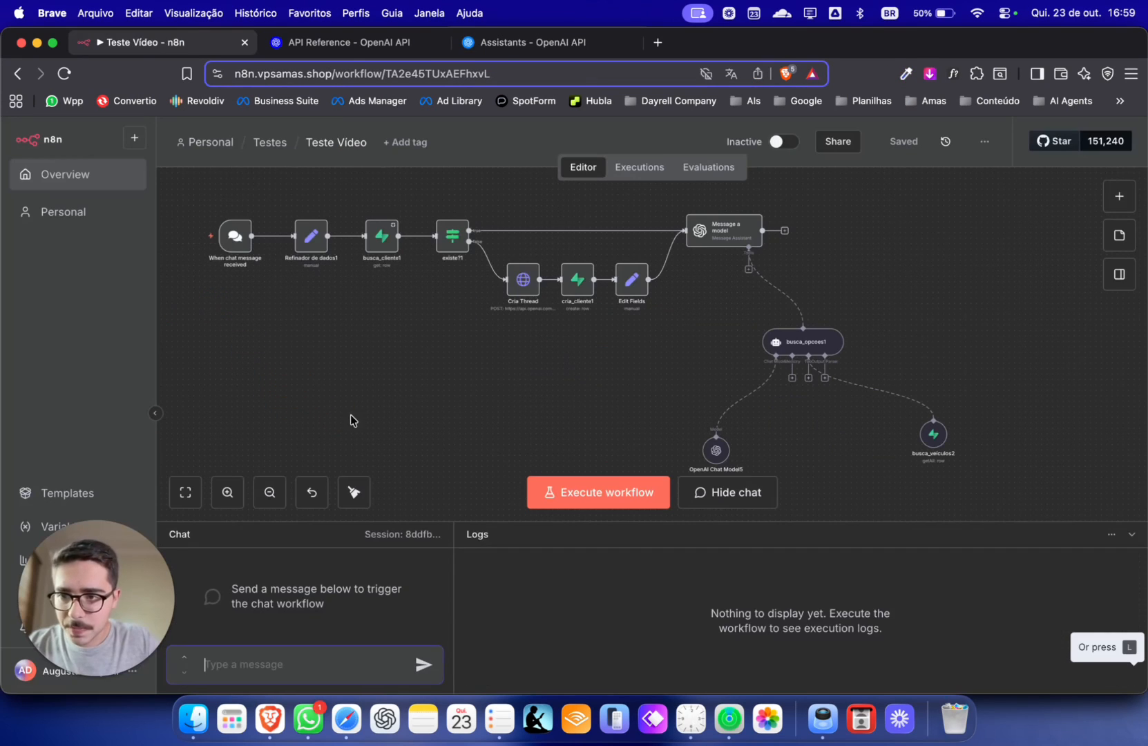
- Inspect the session_id and mensagem field mappings in the Refinador de dados1 node of the n8n workflow, and return to the canvas
left_click_drag(352, 359, 326, 376)
left_click(288, 270)
double_click(289, 269)
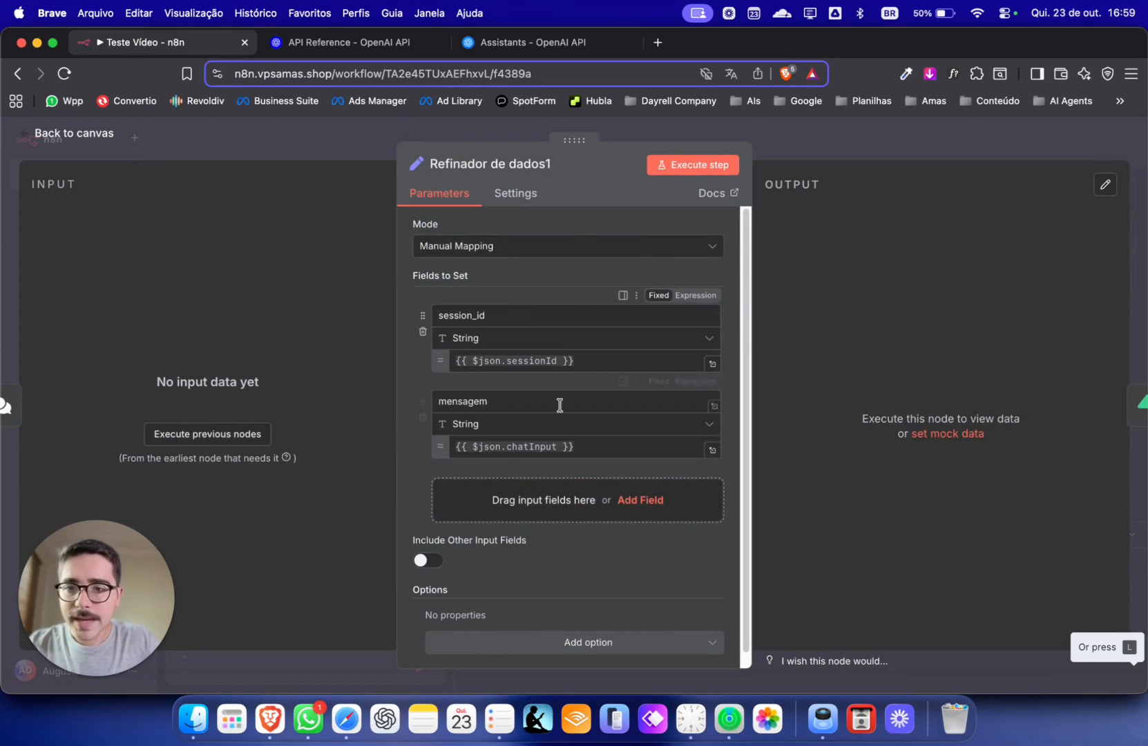
key("Escape")
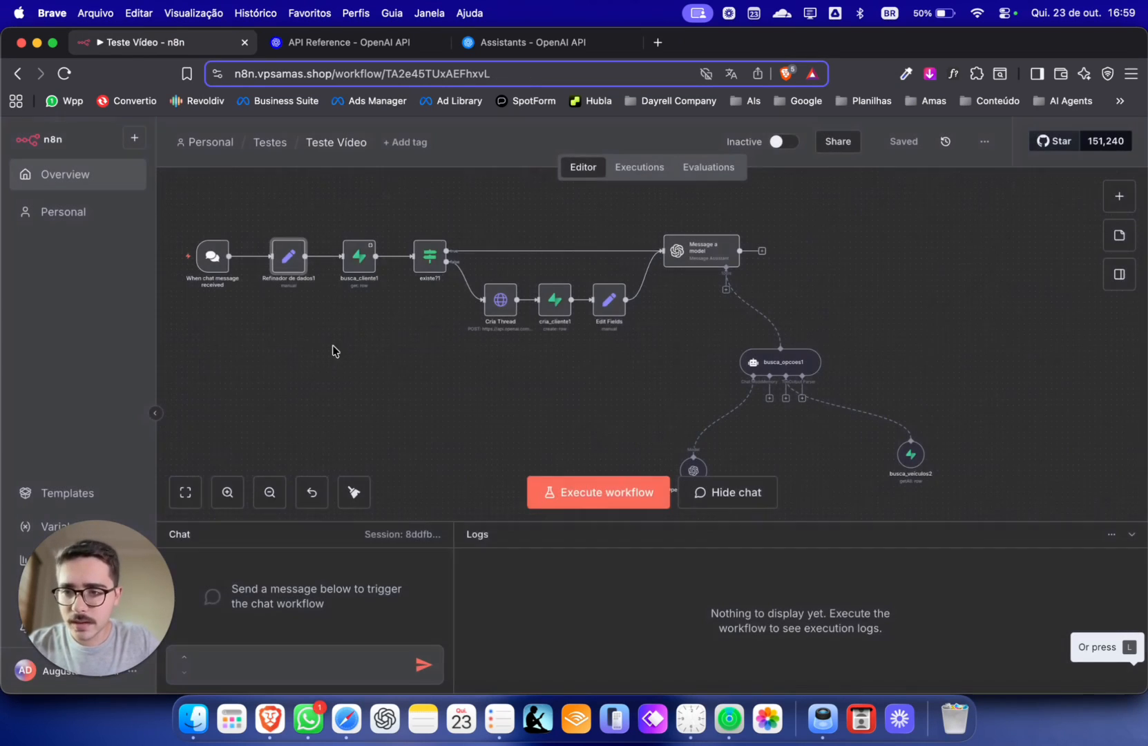
- Inspect the settings of the busca_cliente1, Cria Thread, cria_cliente1 and Edit Fields nodes one after another
double_click(359, 271)
key("Escape")
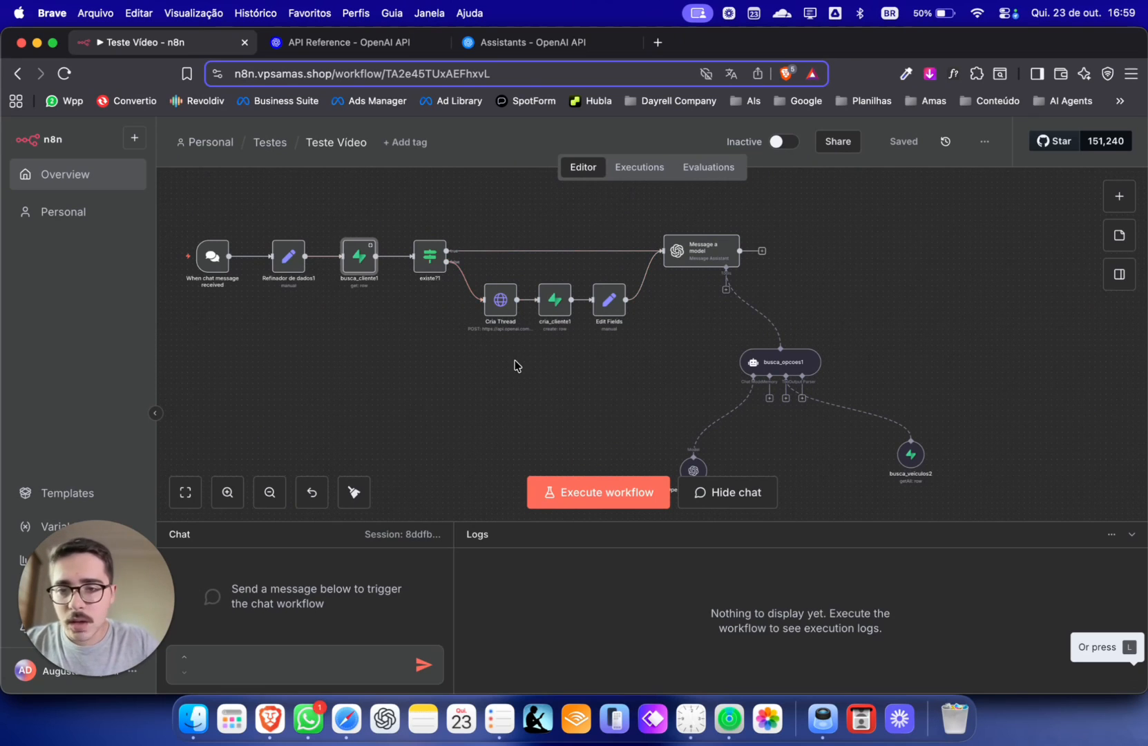
double_click(499, 300)
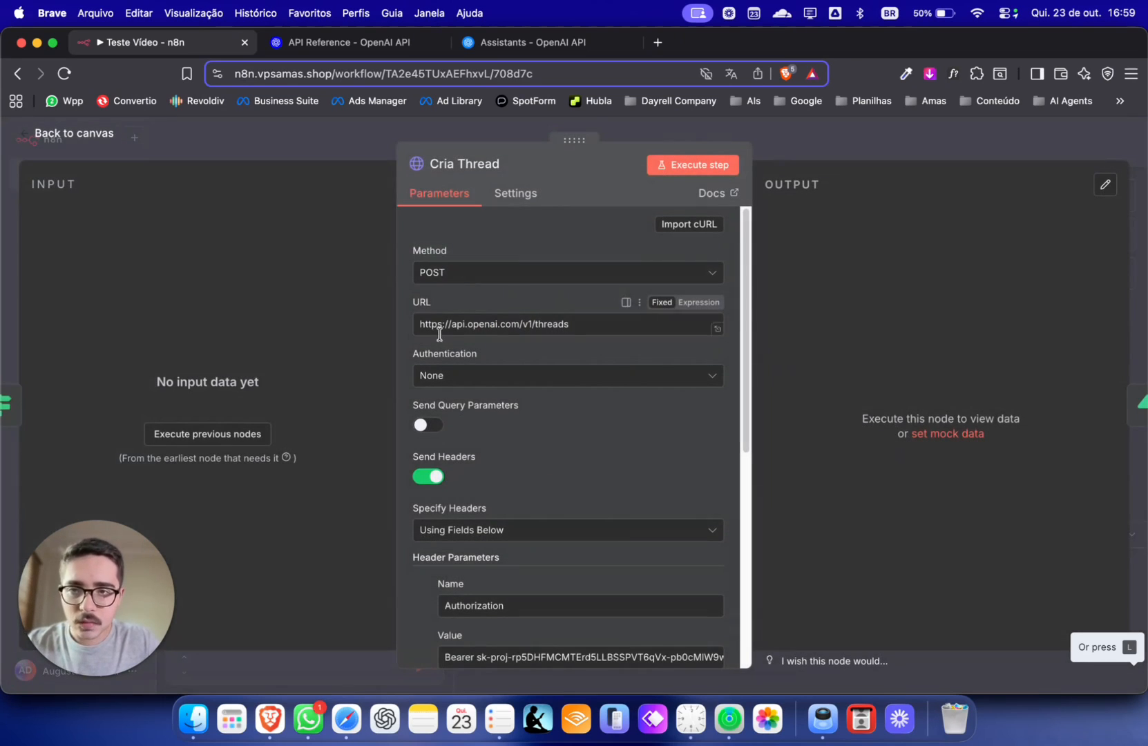
key("Escape")
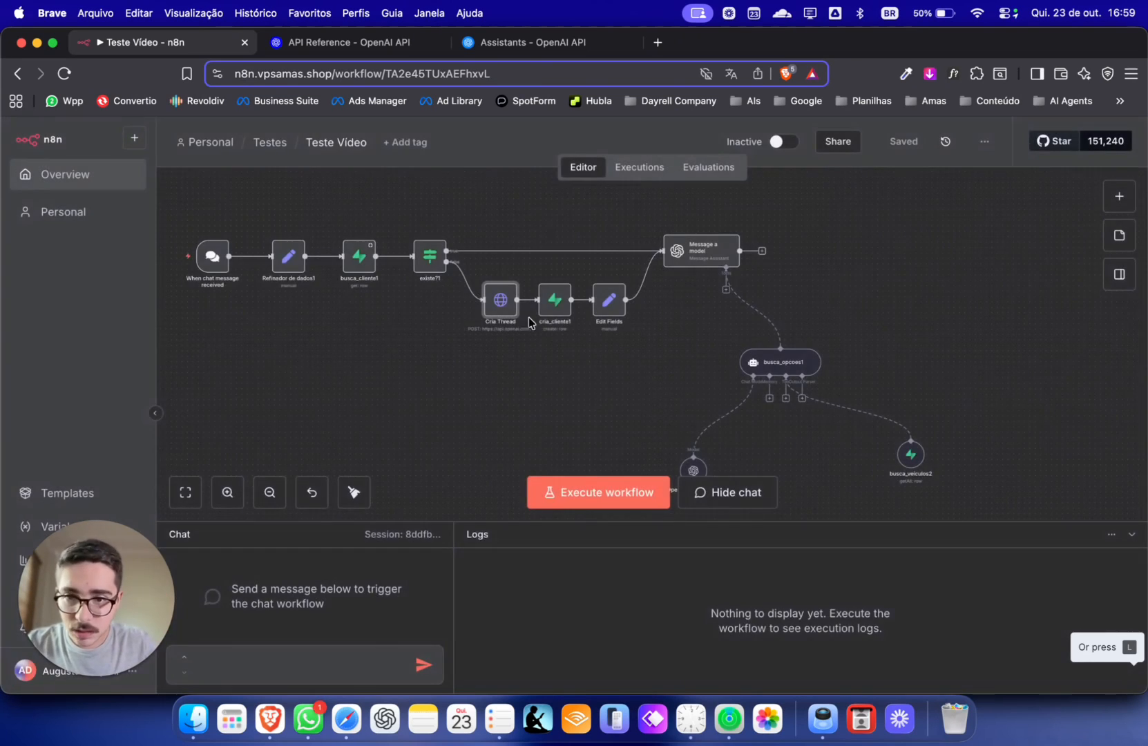
double_click(548, 304)
scroll(515, 455, "down", 3)
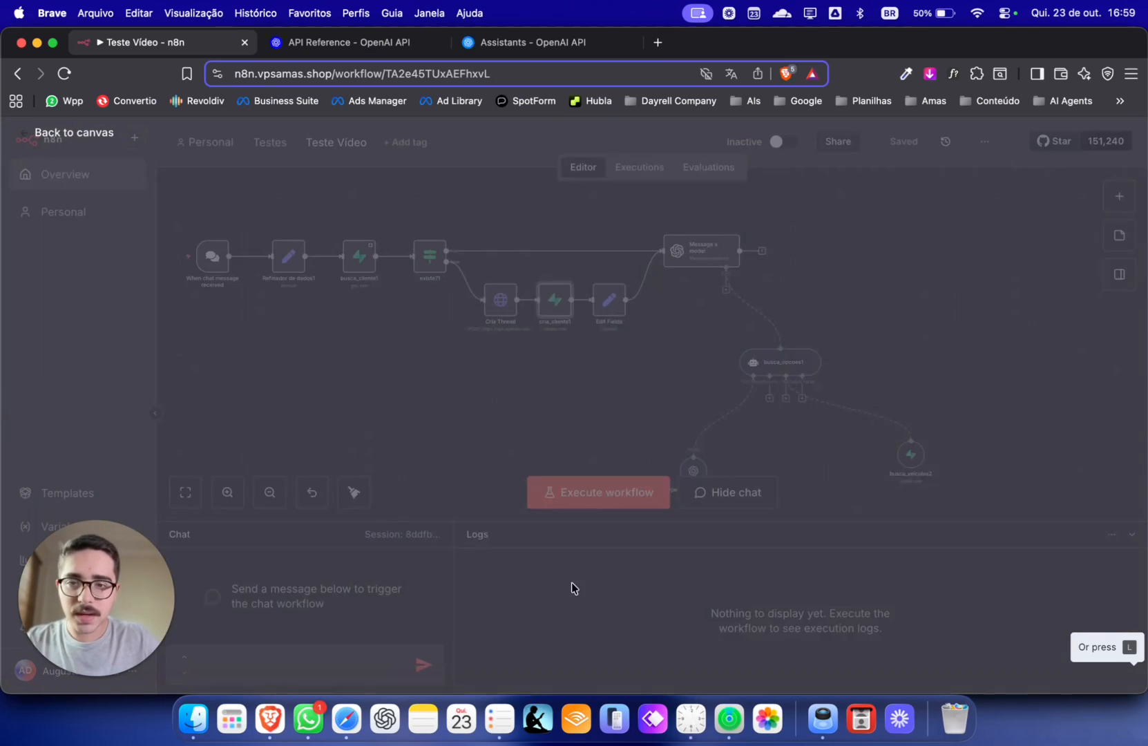
key("Escape")
left_click(616, 302)
double_click(617, 303)
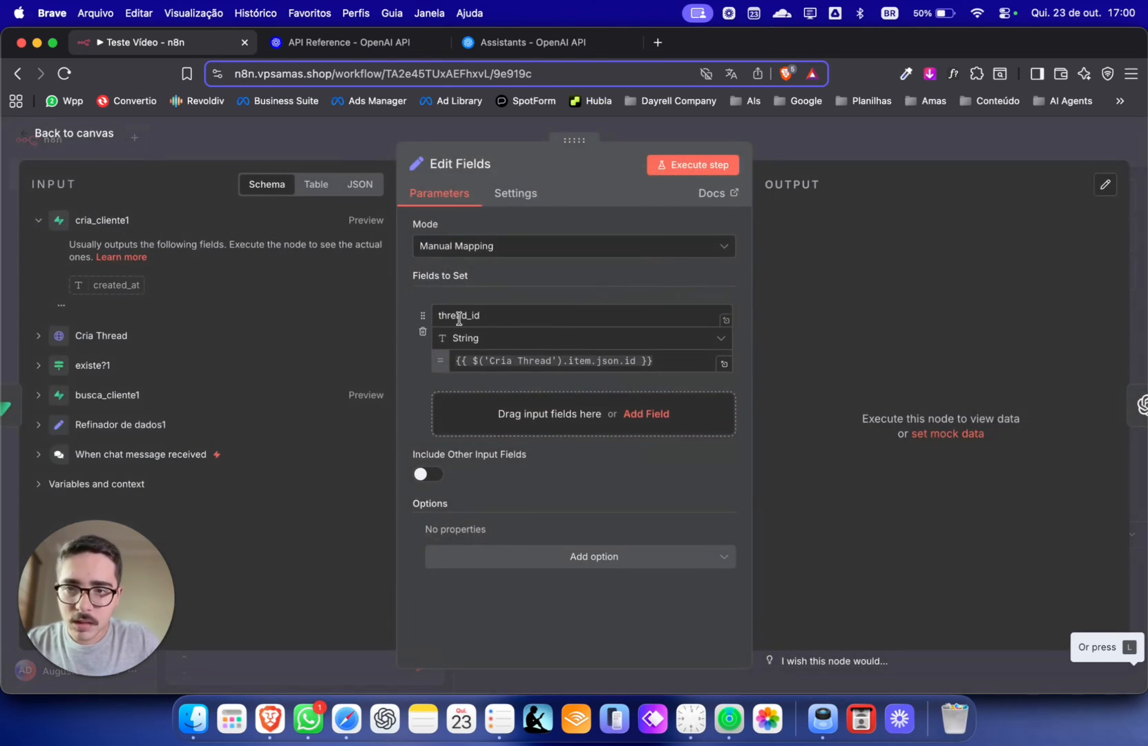
key("Escape")
- Review the Message a model node's prompt, memory and Thread ID settings, keeping Agente SDR de teste selected as the assistant
double_click(702, 262)
scroll(553, 409, "down", 1)
scroll(551, 409, "down", 2)
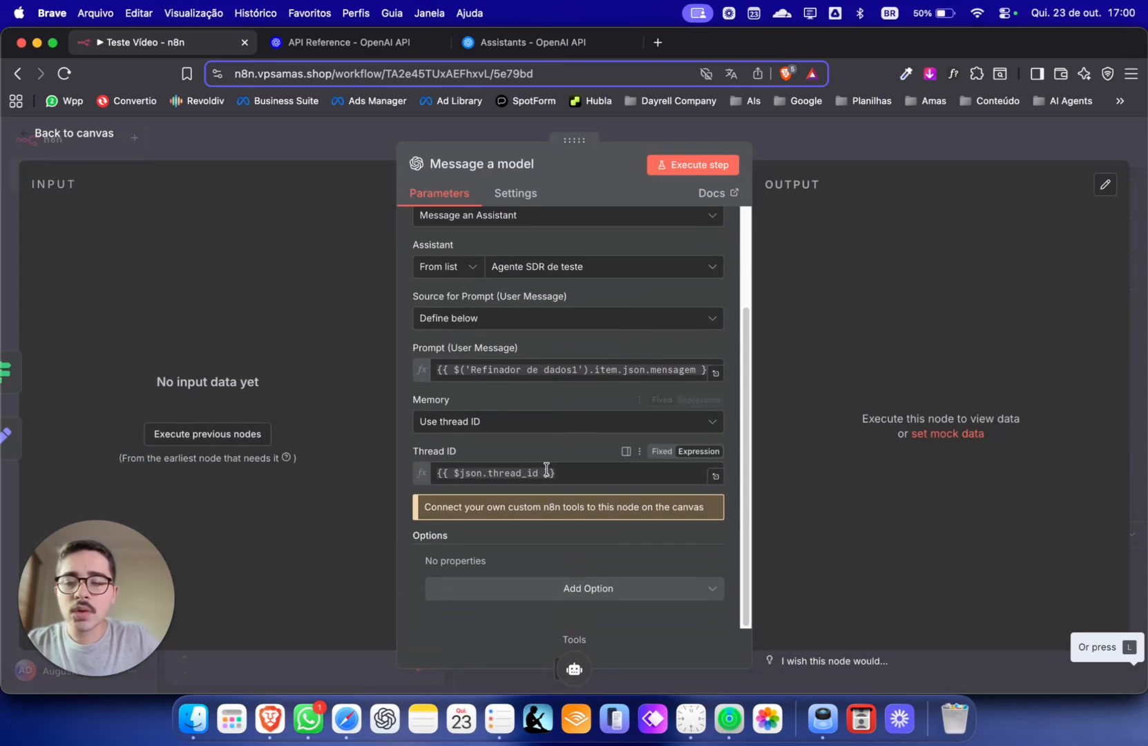
scroll(546, 469, "up", 3)
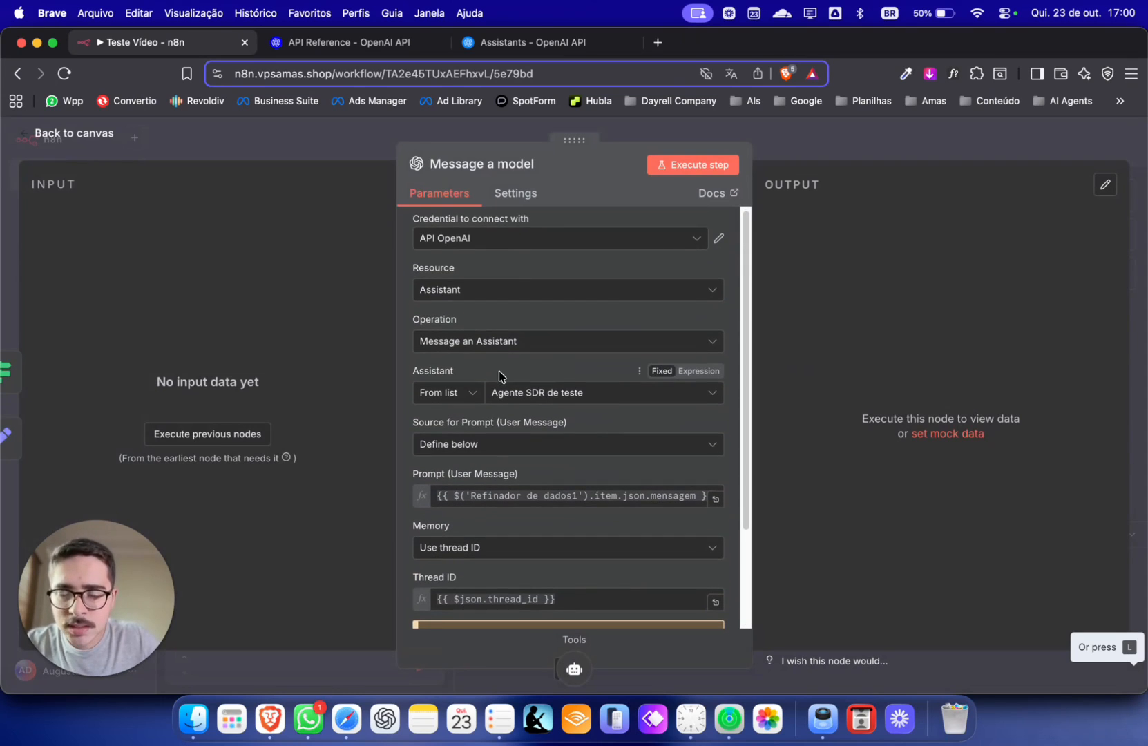
scroll(558, 312, "down", 2)
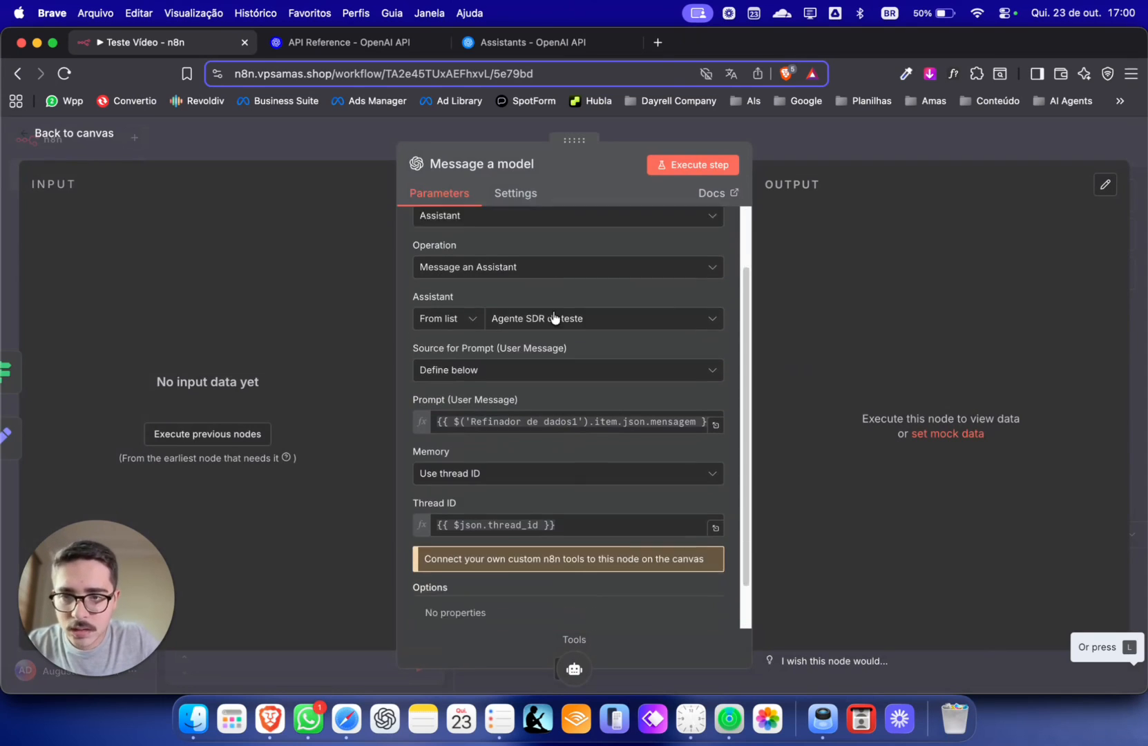
left_click(539, 296)
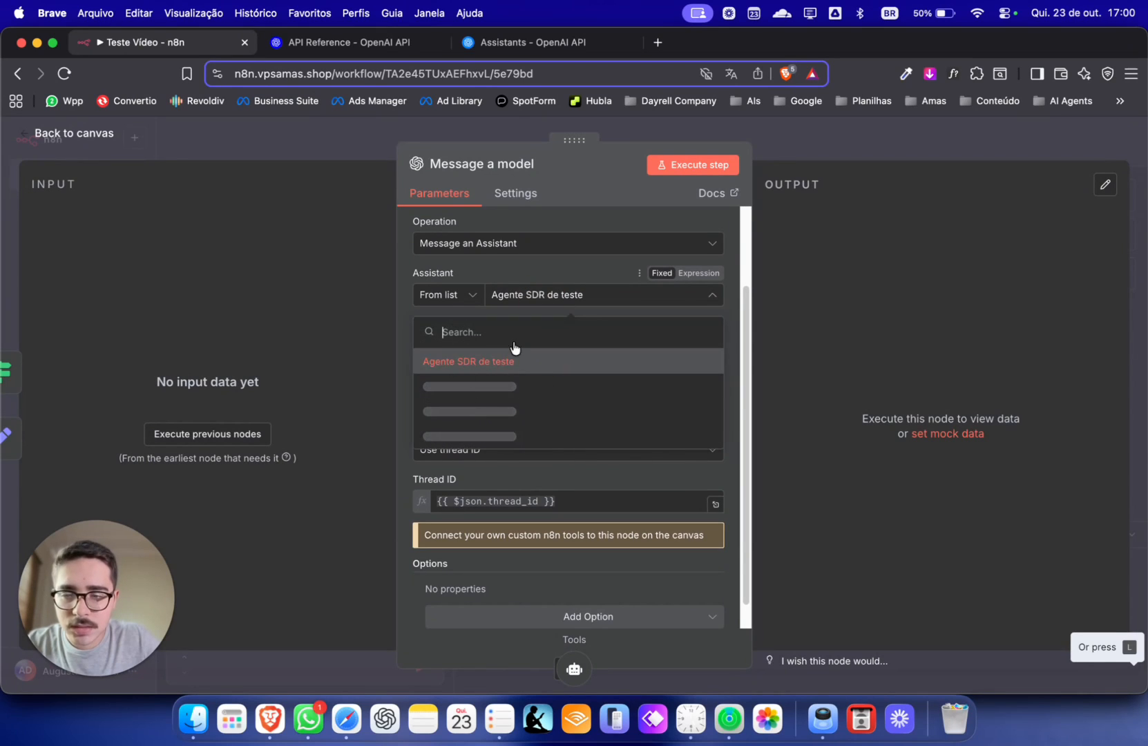
left_click(474, 365)
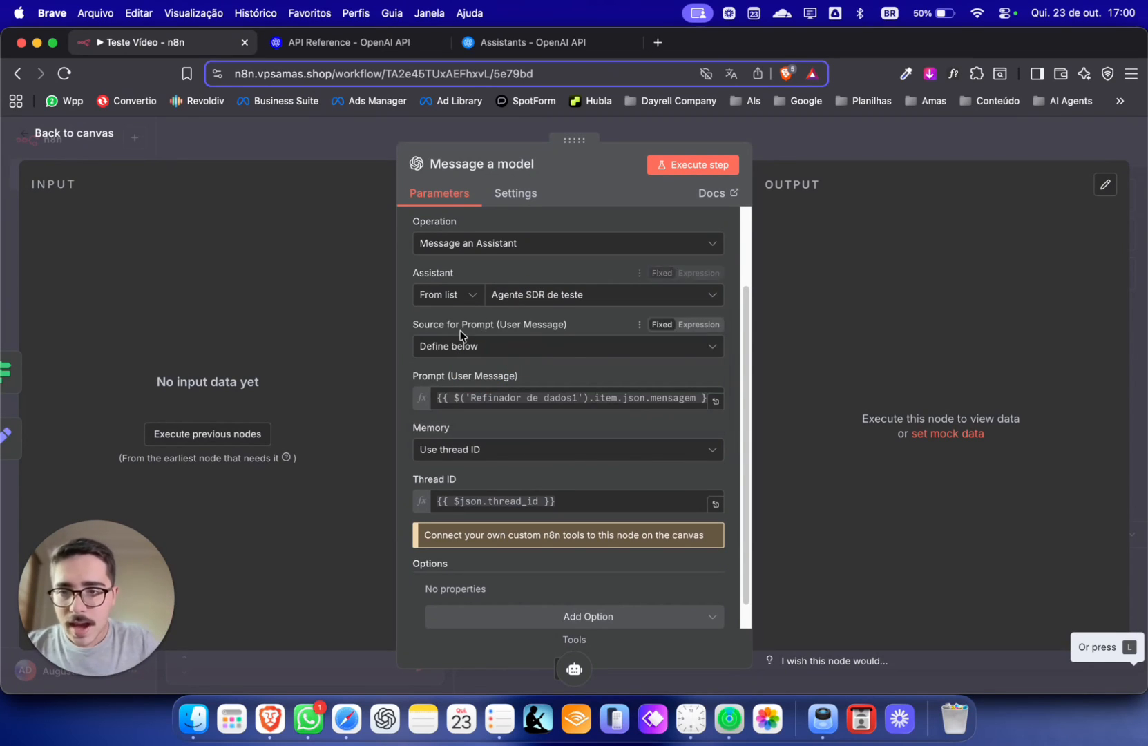
left_click(74, 133)
- Compare the mensagem mapping in Refinador de dados1 with the prompt and memory fields of the Message a model node
double_click(297, 262)
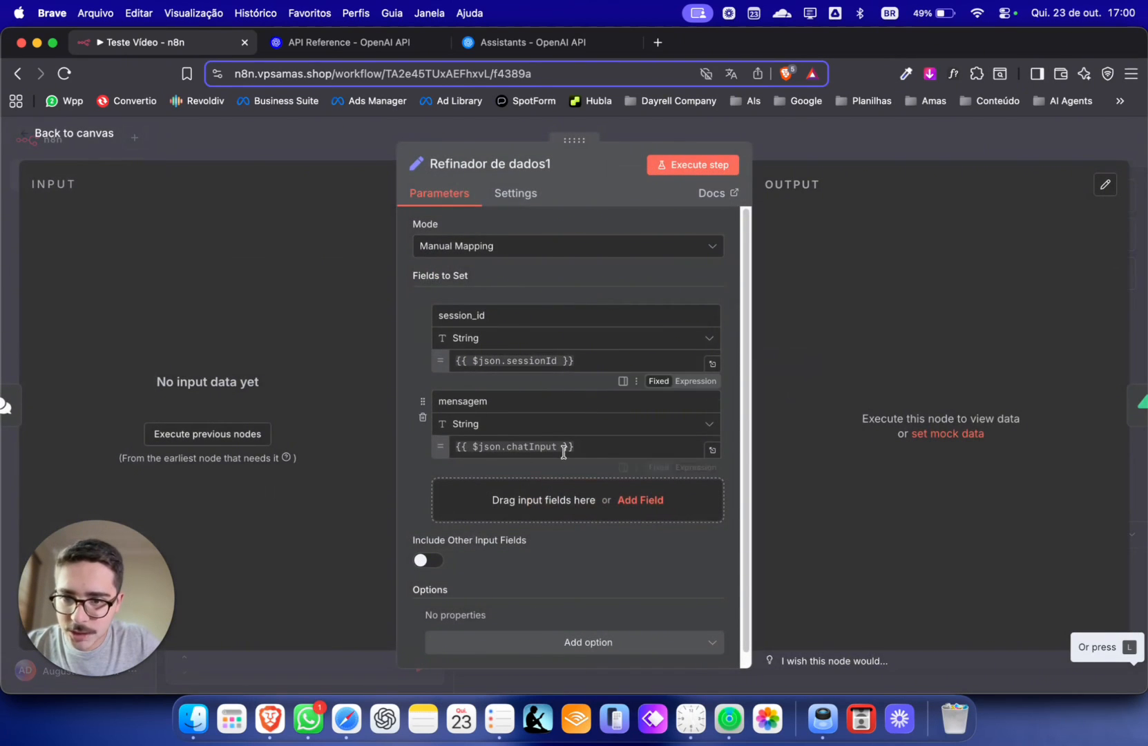
key("Escape")
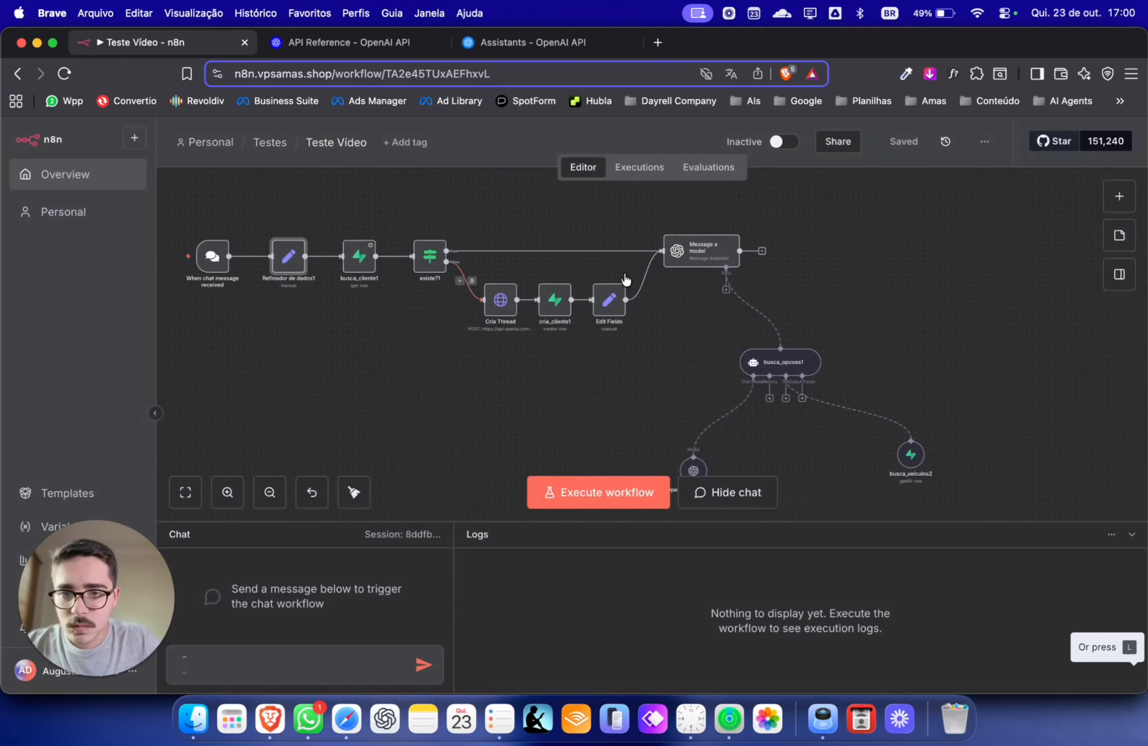
double_click(698, 250)
scroll(541, 448, "down", 2)
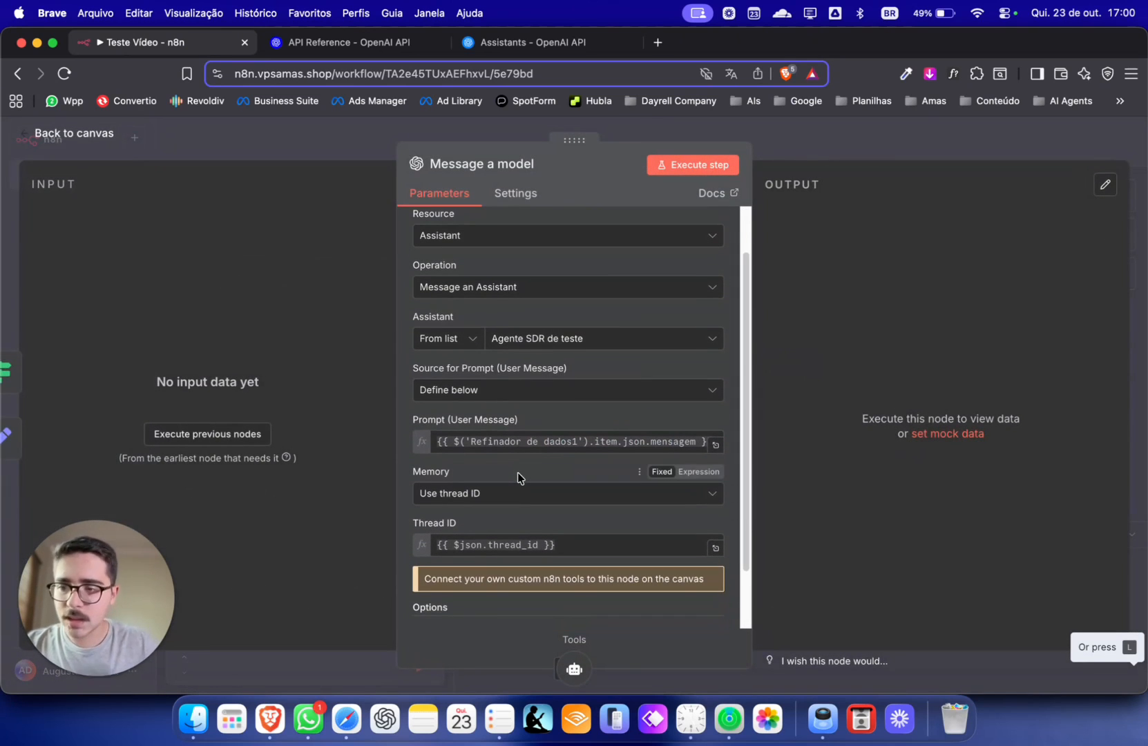
scroll(518, 475, "down", 2)
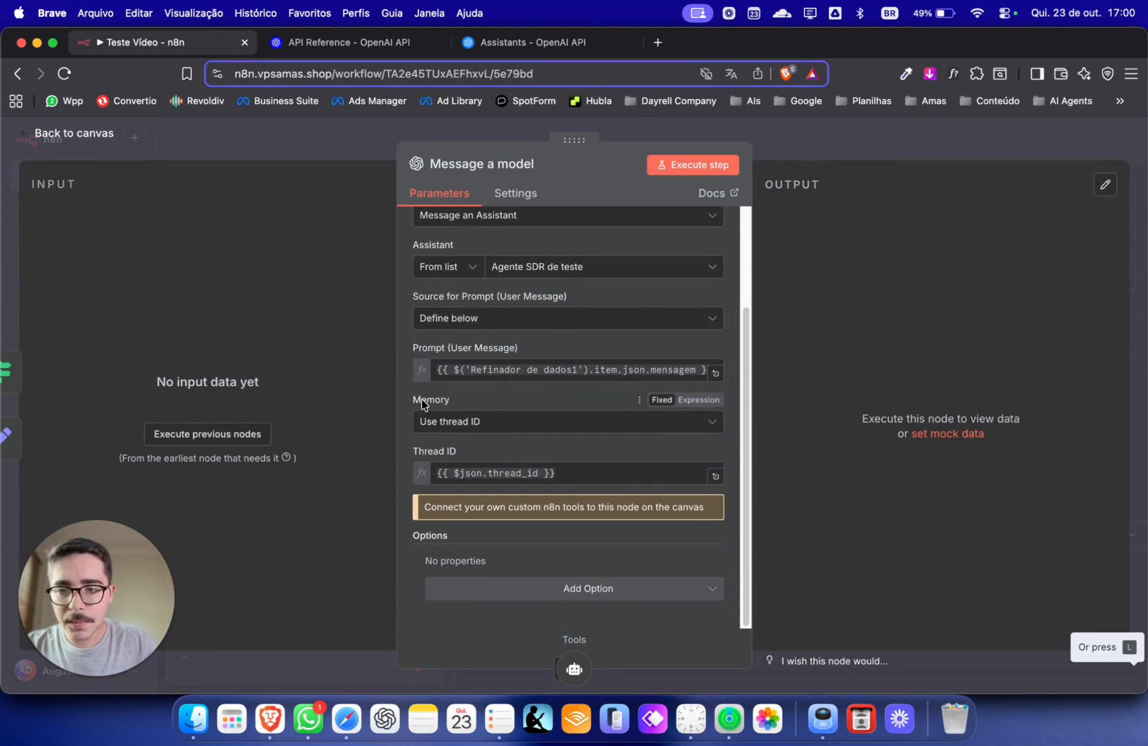
- Switch the Message a model node's memory to Use memory connector and view the memory types that can be attached
left_click(455, 423)
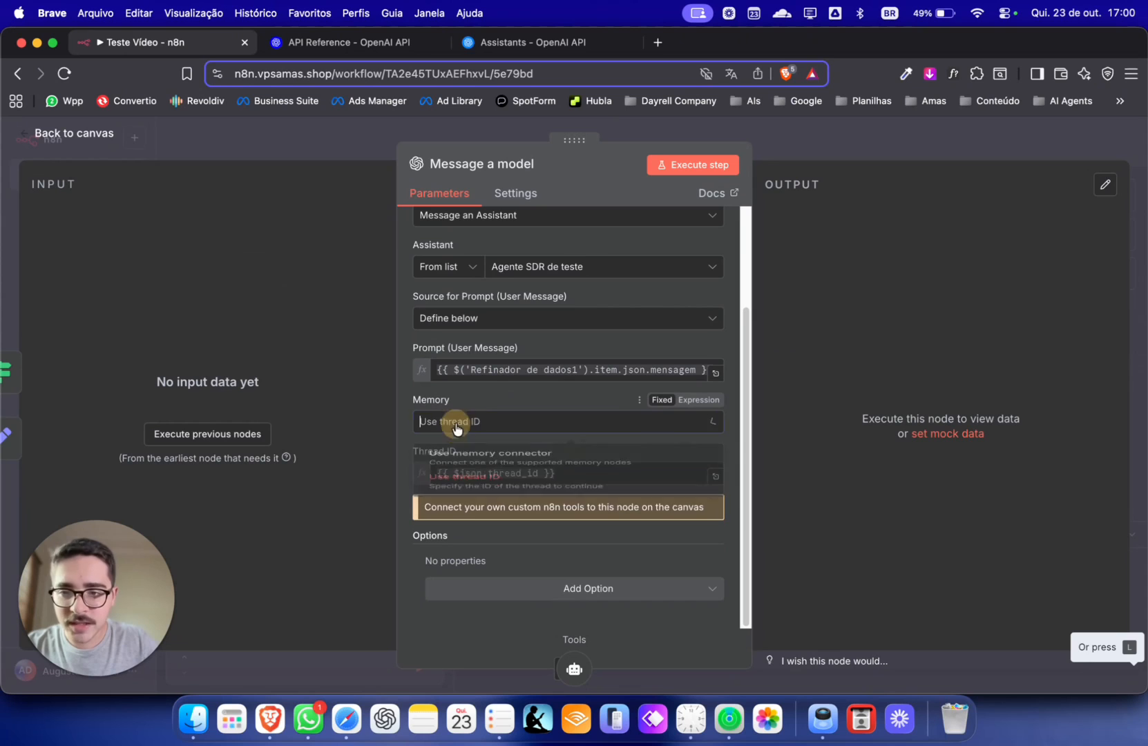
left_click(487, 454)
key("Escape")
left_click(726, 290)
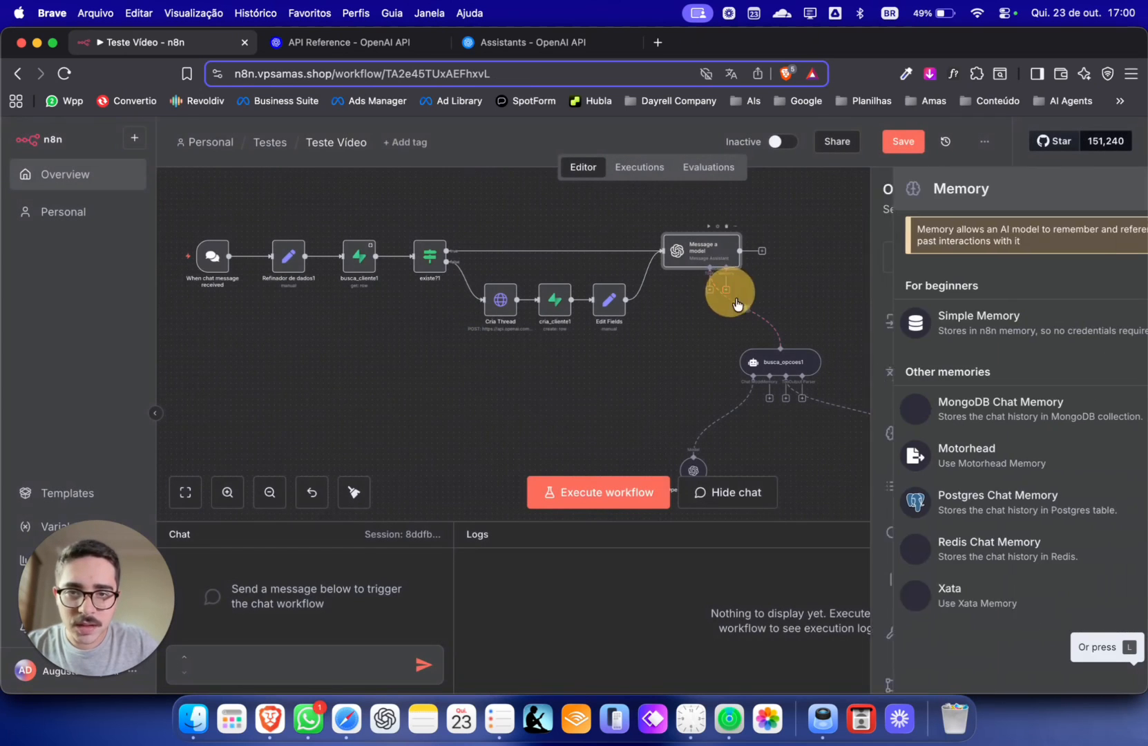
key("Escape")
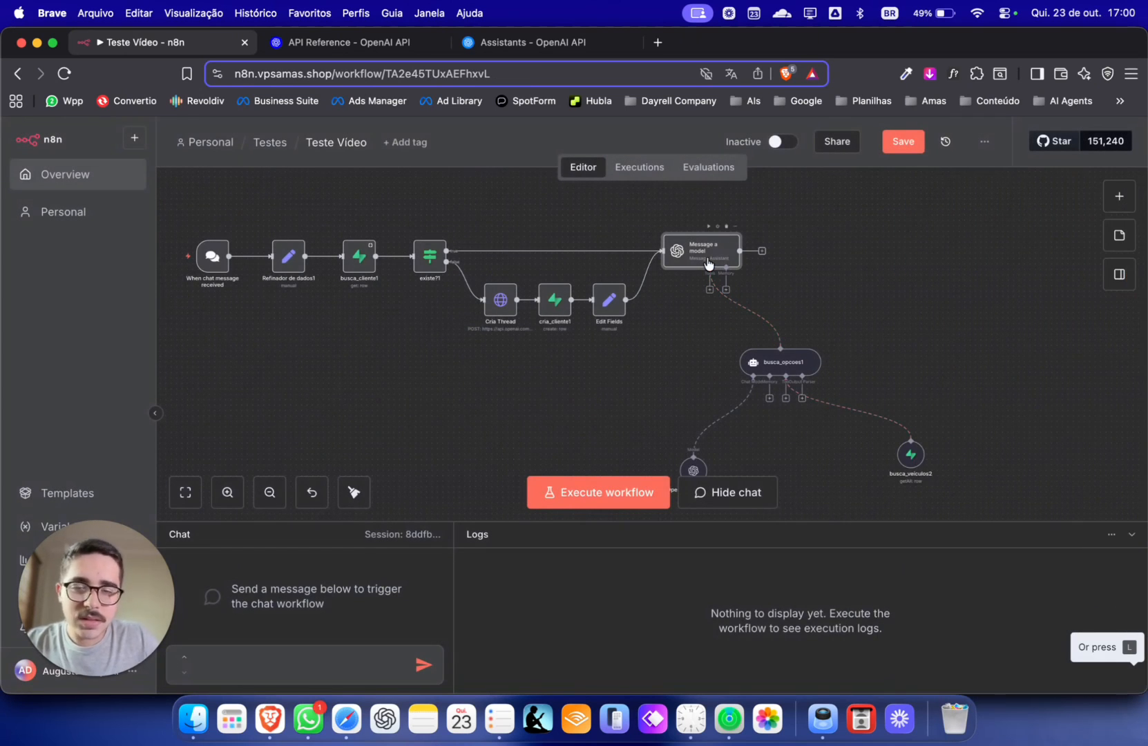
- Set the Message a model node's memory back to Use thread ID, and reload the workflow page without saving
double_click(708, 263)
left_click(487, 448)
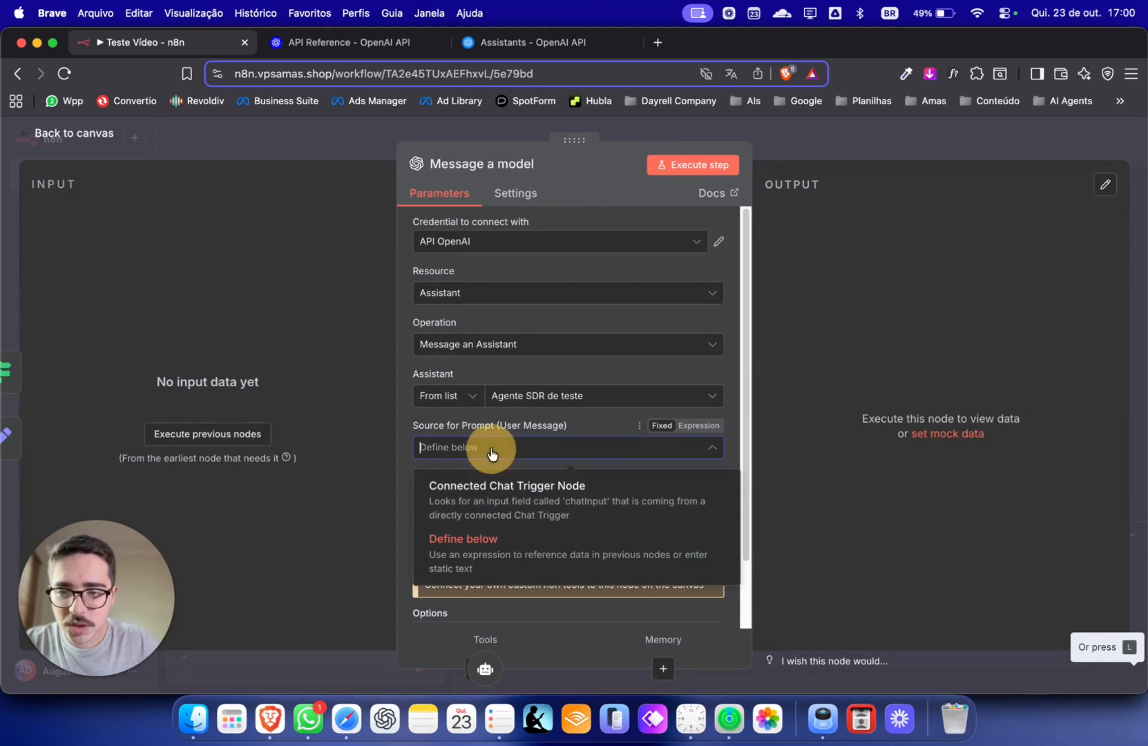
left_click(484, 454)
scroll(483, 497, "down", 3)
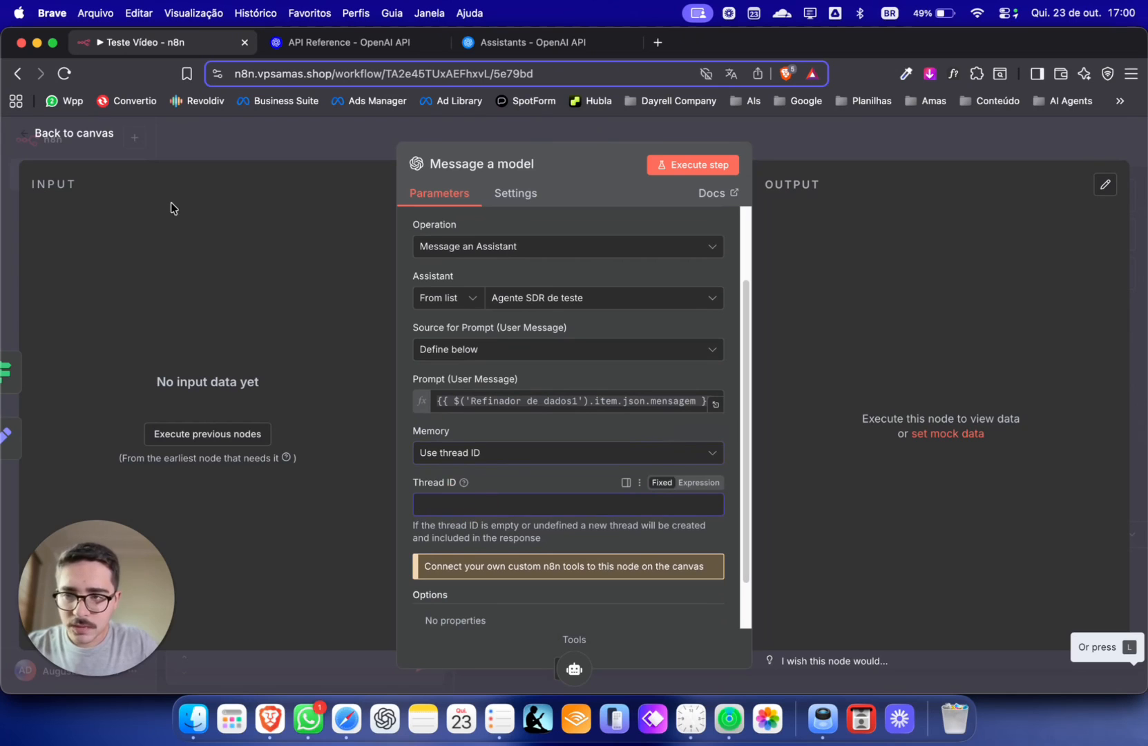
left_click(90, 137)
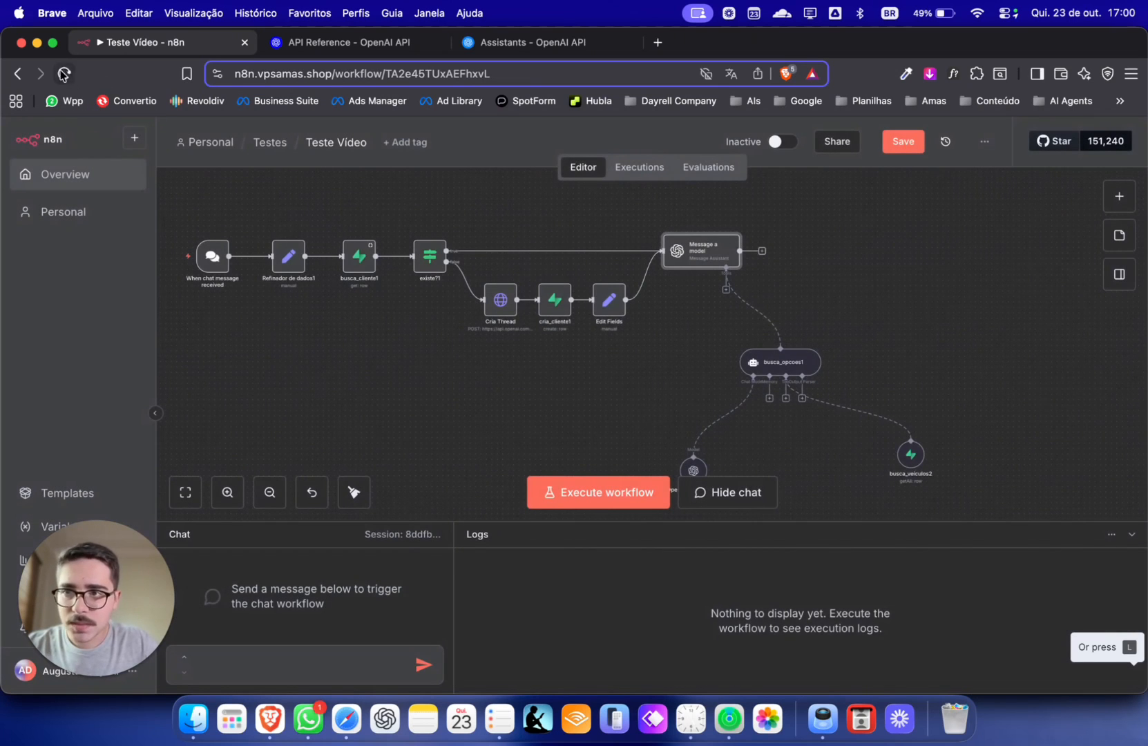
left_click(64, 73)
left_click(637, 297)
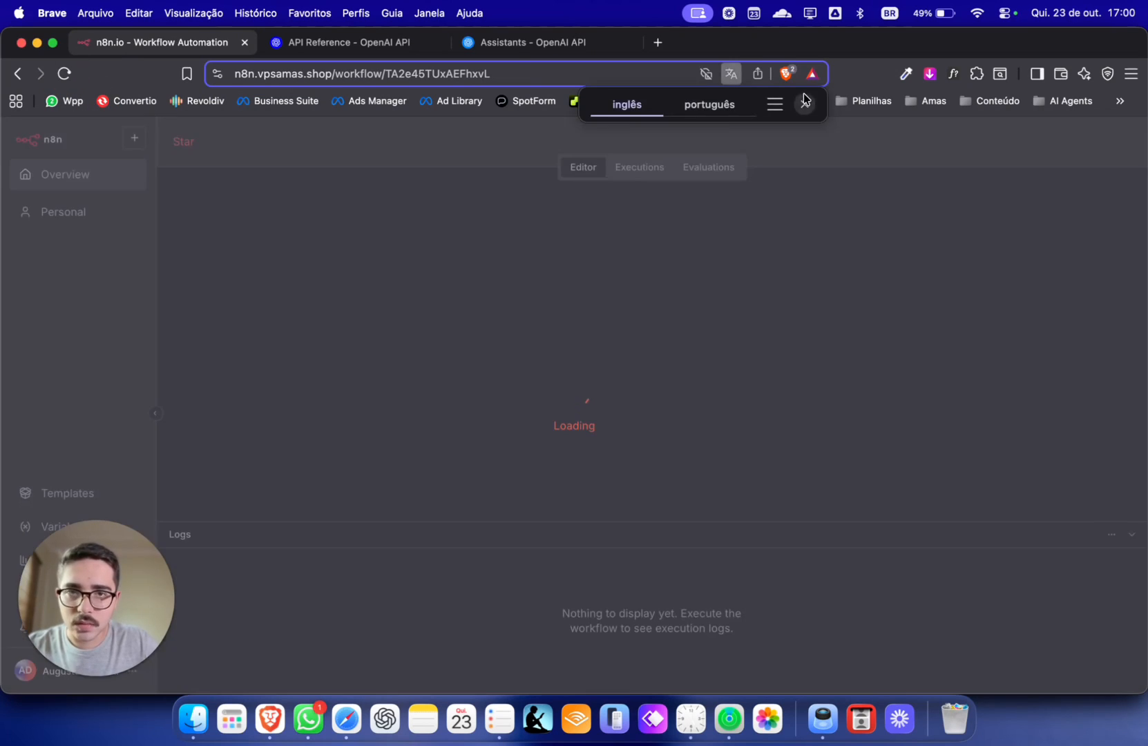
- Check the memory and Thread ID fields of the Message a model node, and look into the busca_opcoes1 node
scroll(367, 337, "up", 1)
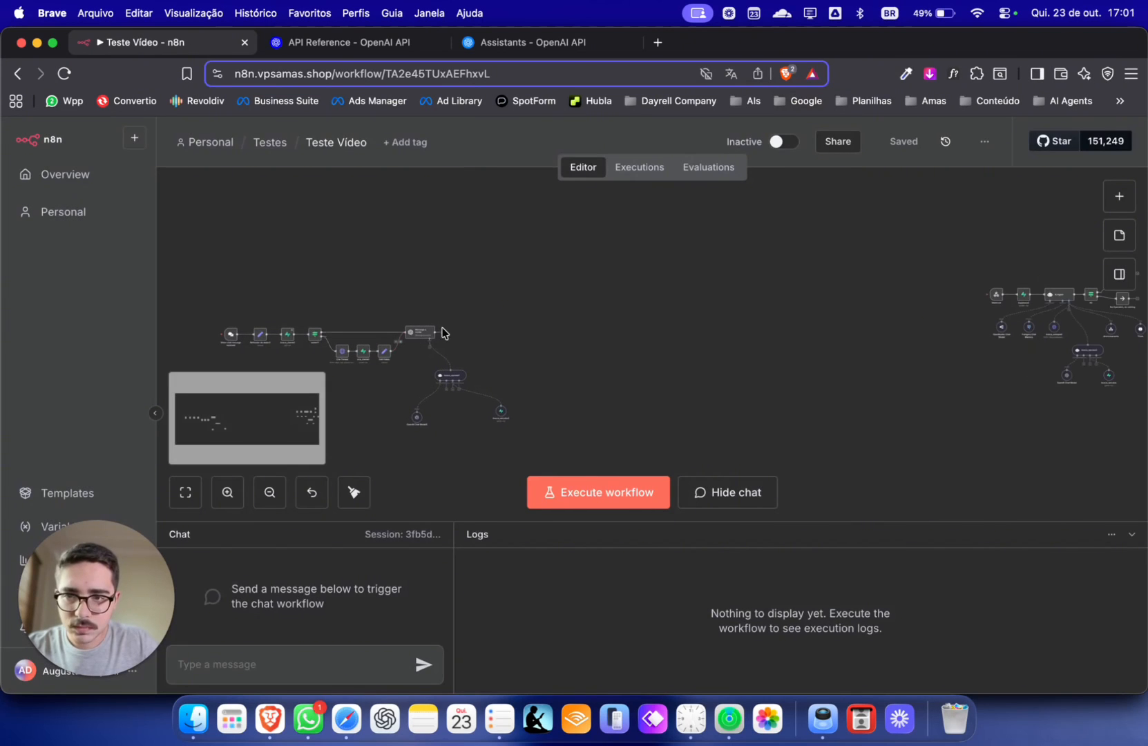
left_click(424, 332)
double_click(424, 333)
scroll(511, 387, "down", 3)
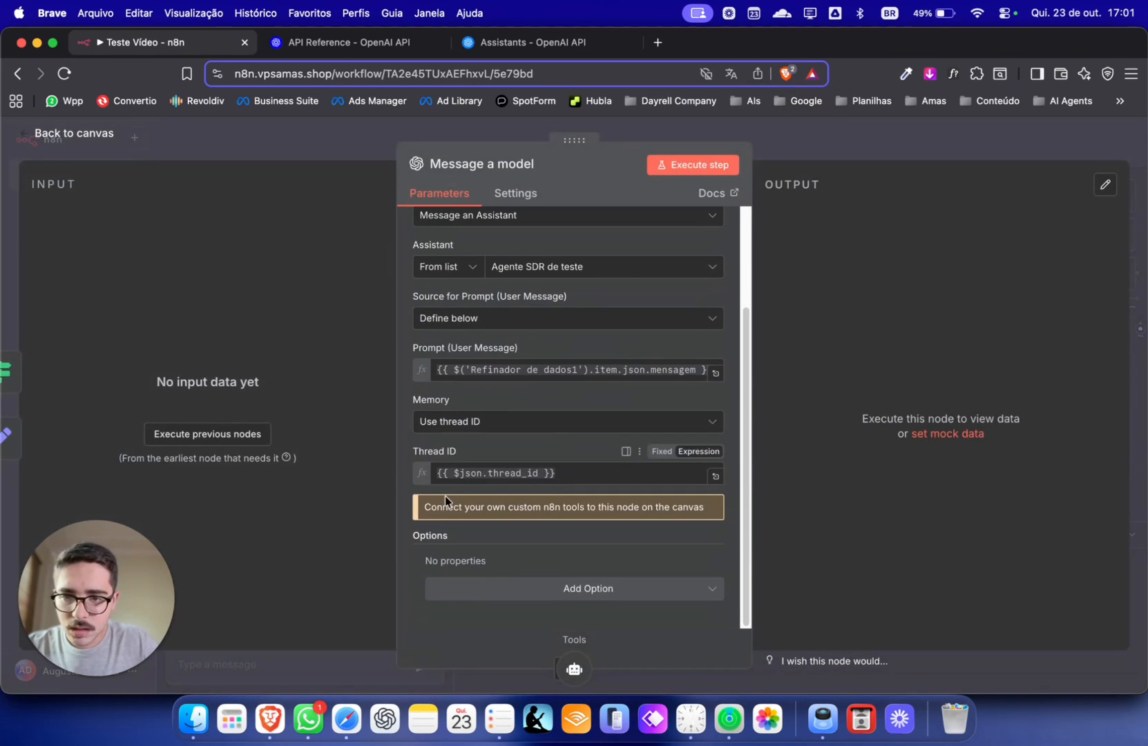
key("Escape")
scroll(698, 359, "up", 4)
double_click(679, 286)
key("Escape")
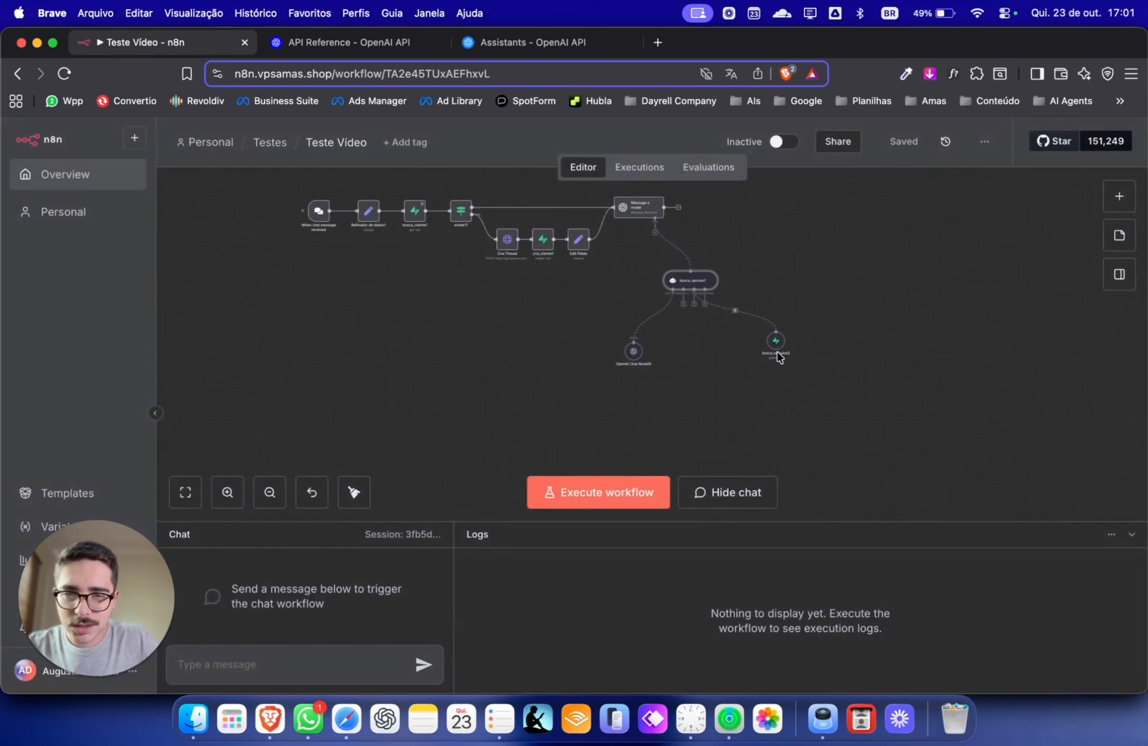
- Spread out the busca_opcoes1, OpenAI Chat Model5 and busca_veiculos2 nodes below Message a model, and save the workflow
scroll(777, 353, "up", 1)
left_click_drag(778, 353, 781, 361)
left_click(898, 141)
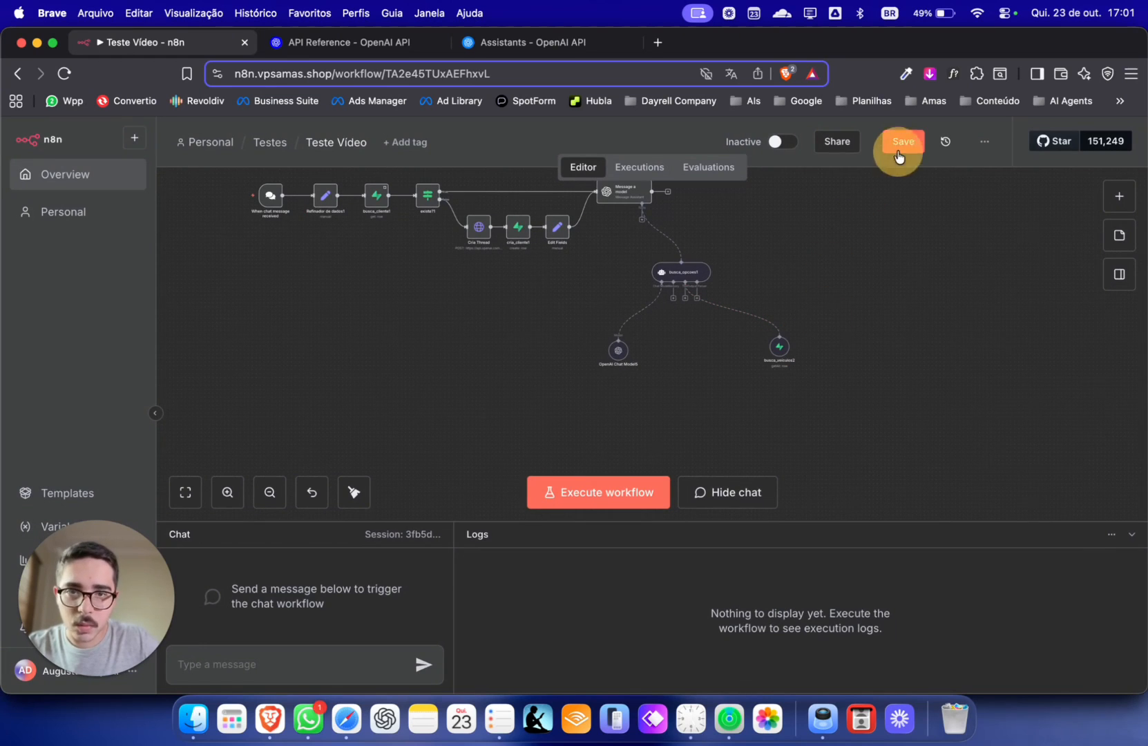
scroll(776, 382, "up", 5)
left_click_drag(866, 246, 867, 377)
scroll(648, 282, "down", 3)
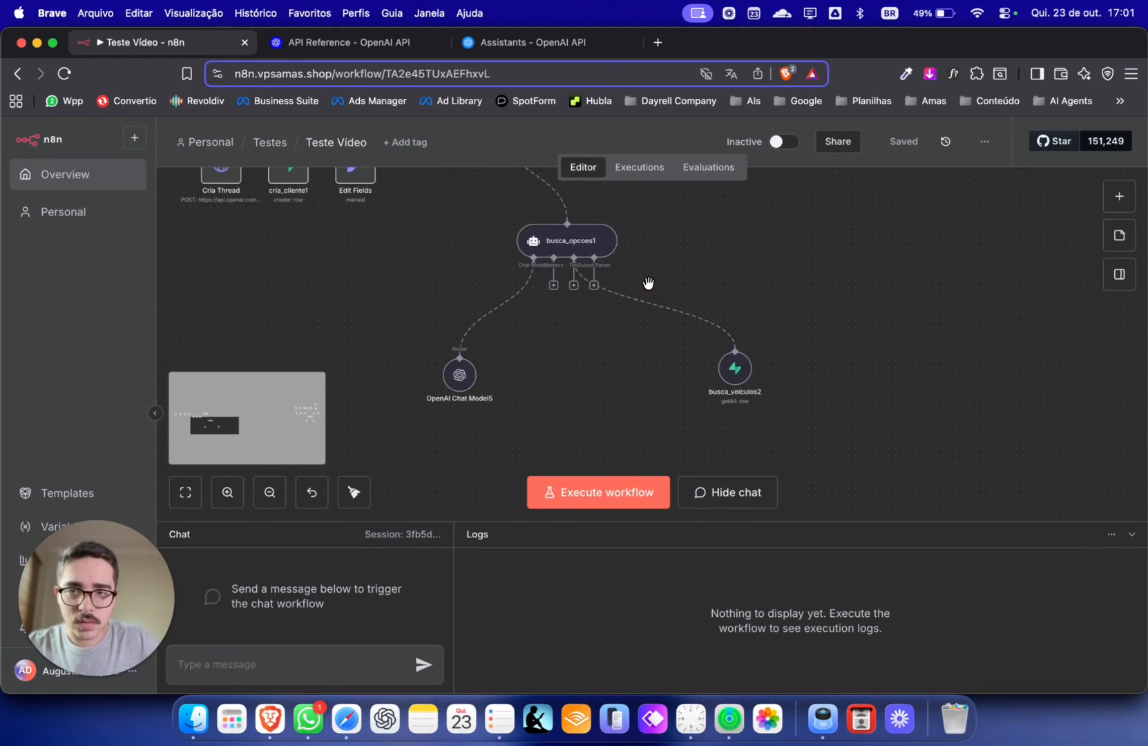
left_click_drag(631, 253, 804, 319)
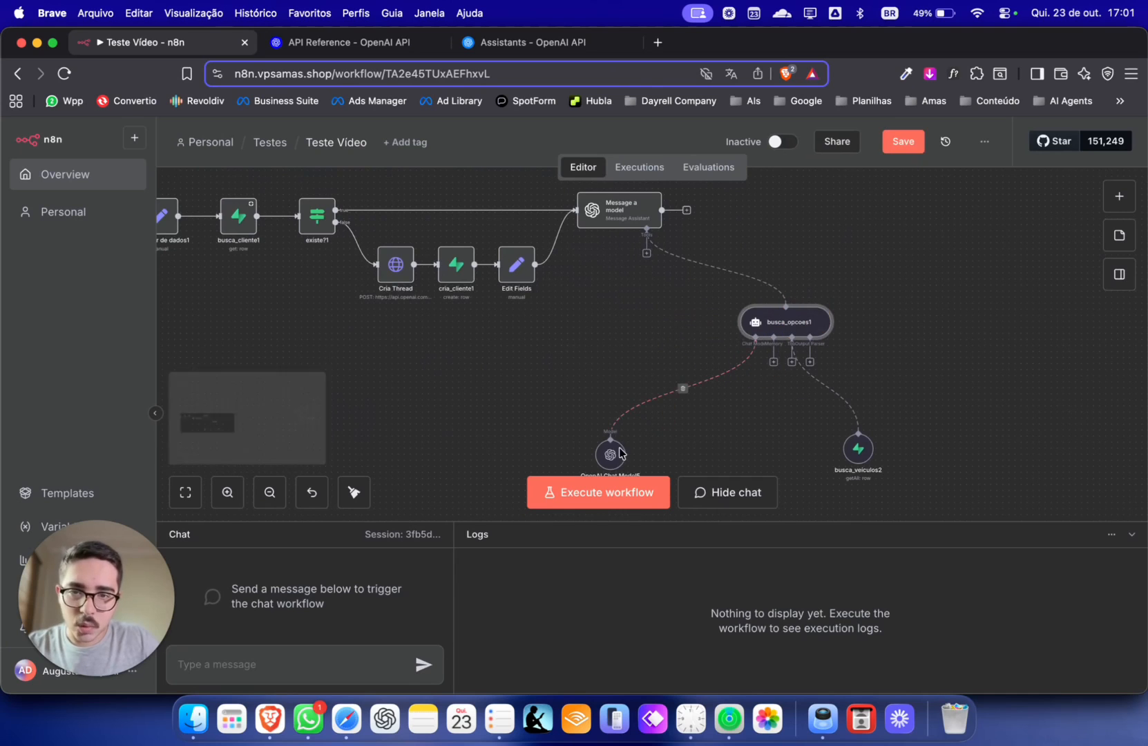
left_click_drag(619, 448, 710, 430)
left_click_drag(856, 449, 959, 418)
left_click(899, 146)
- Send the message "Olá" in the workflow chat to run the assistant flow
left_click_drag(820, 239, 965, 242)
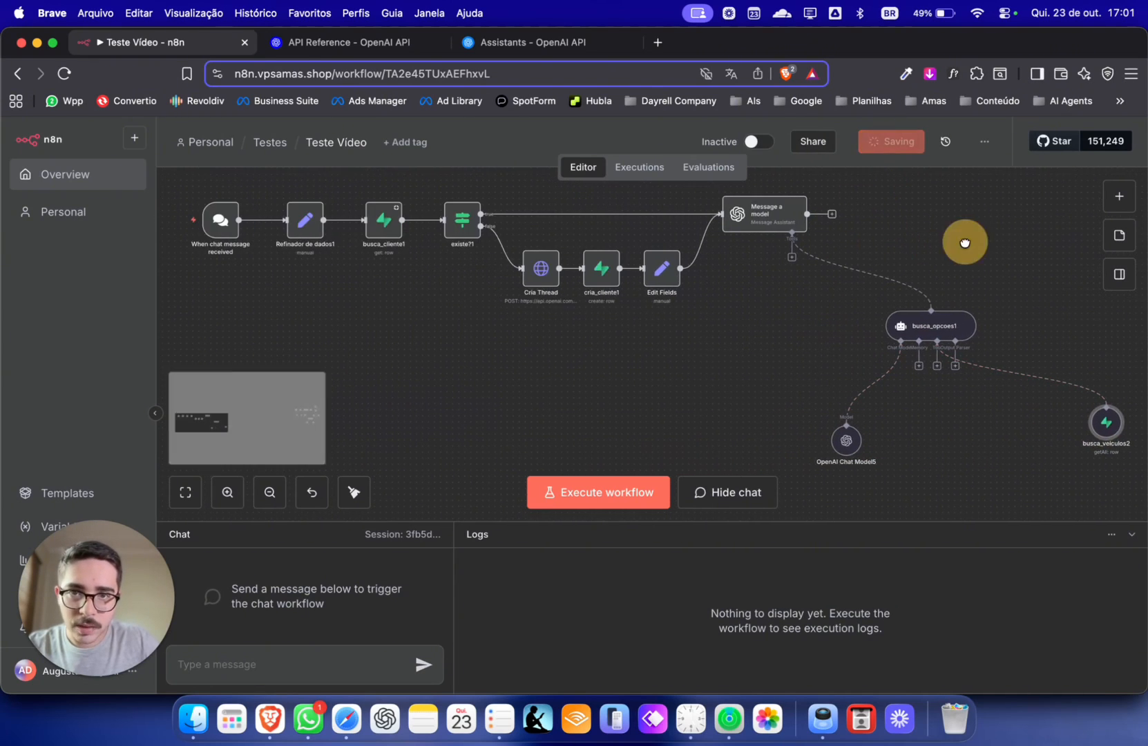
scroll(489, 383, "down", 3)
scroll(487, 384, "left", 3)
left_click(286, 668)
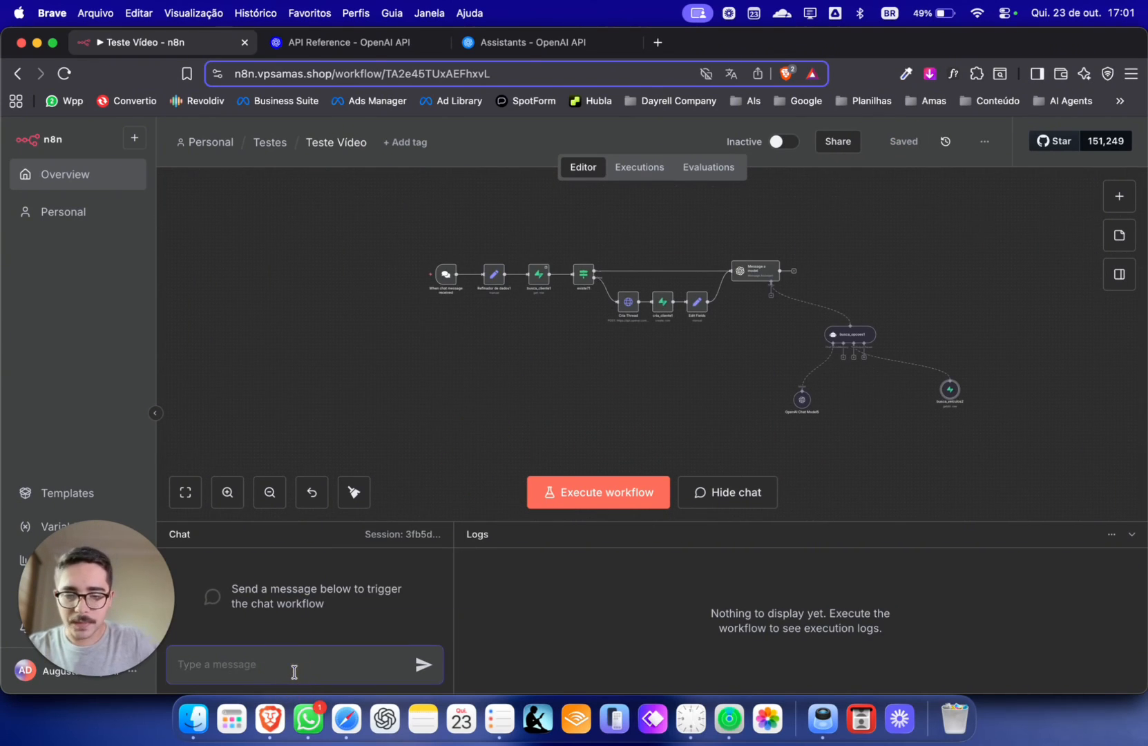
type("Oi")
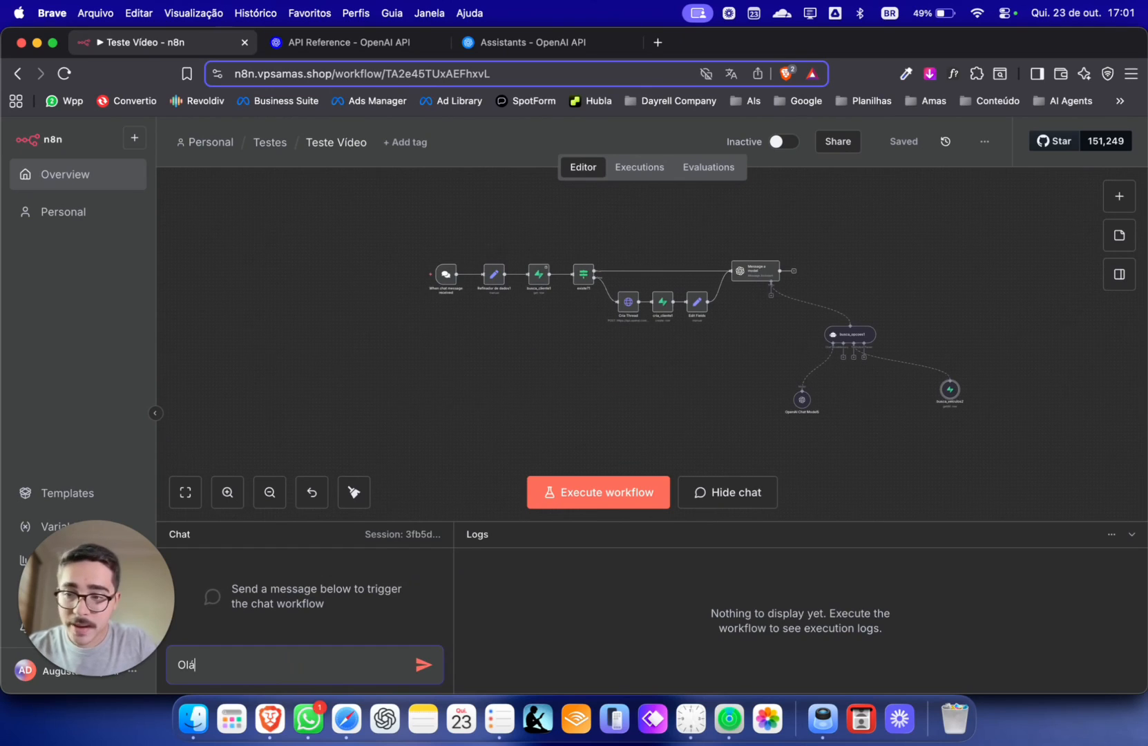
type("á")
key("Return")
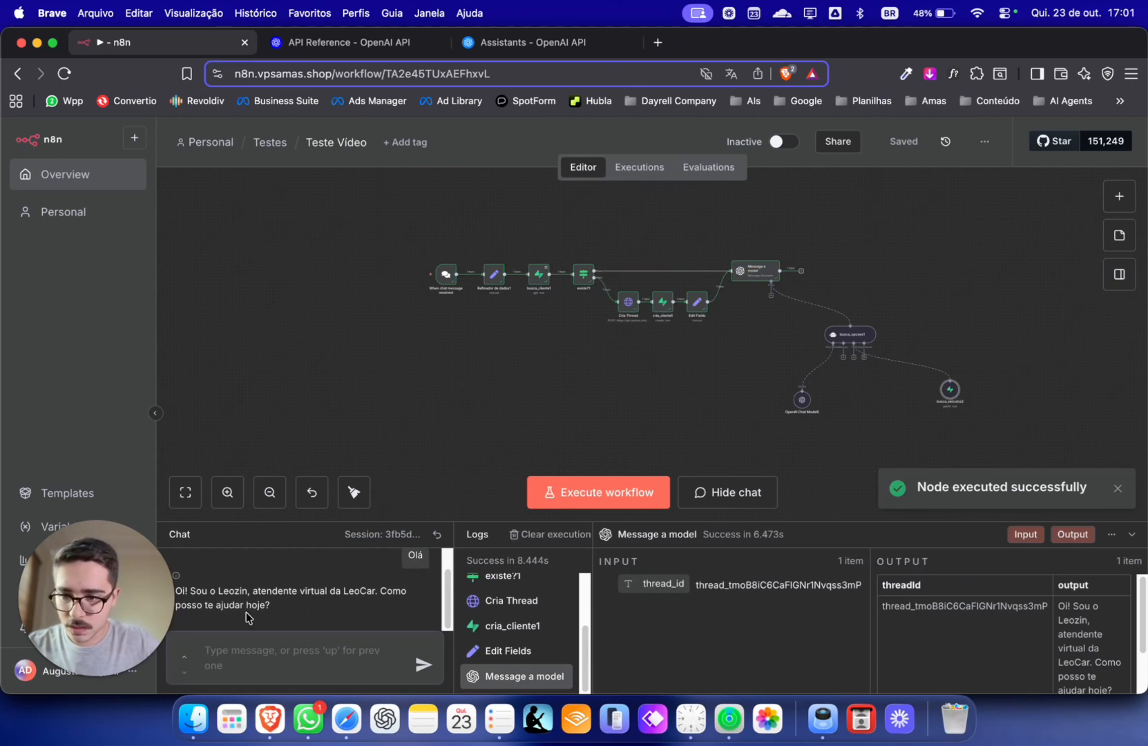
- Send the chat message "Quero mais informções do Fiat Argo" to the assistant flow
left_click(281, 643)
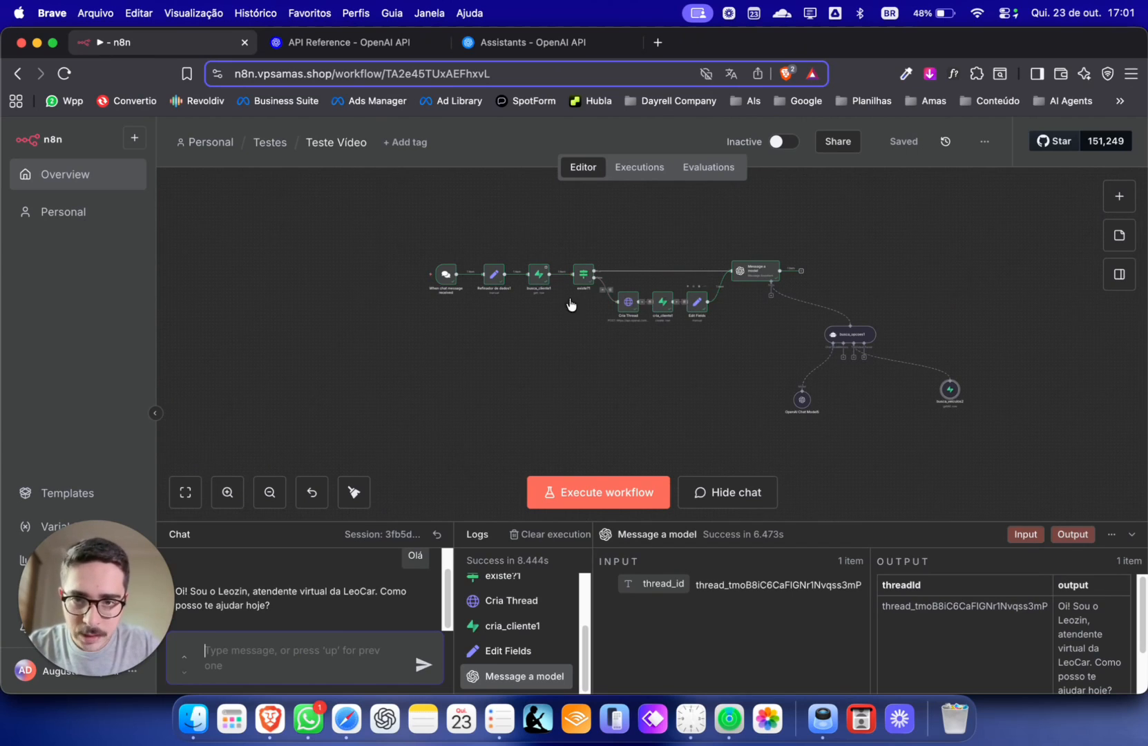
type("Q")
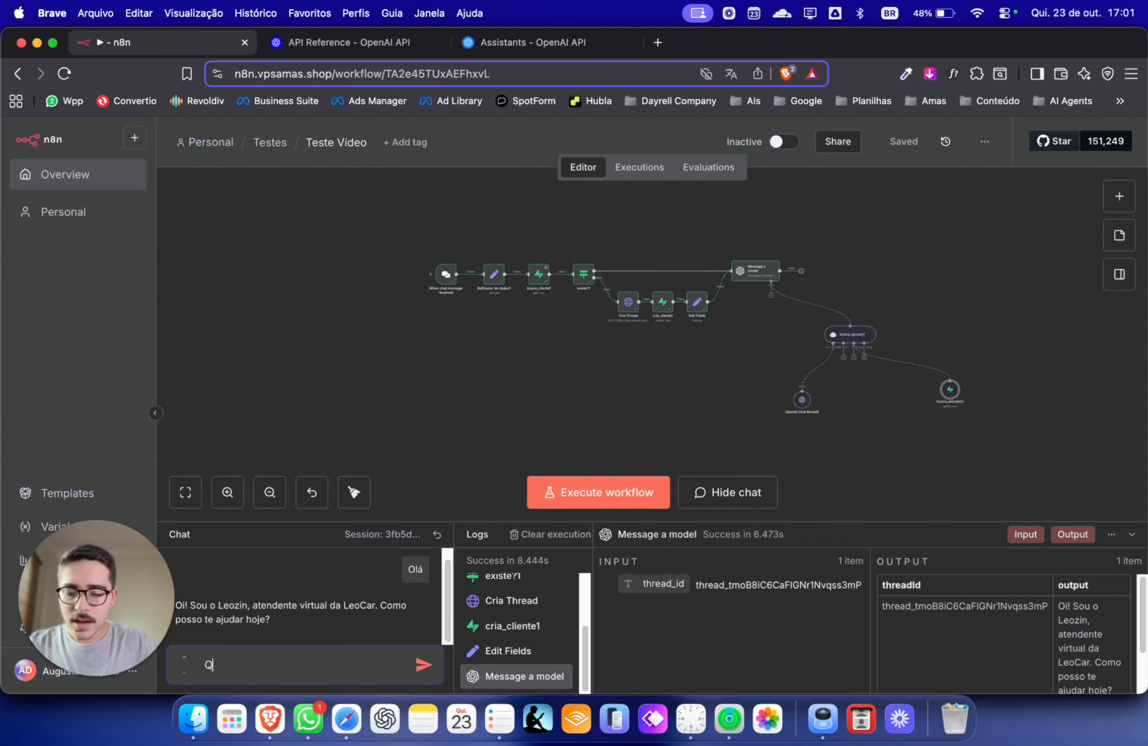
type("uero mais inform")
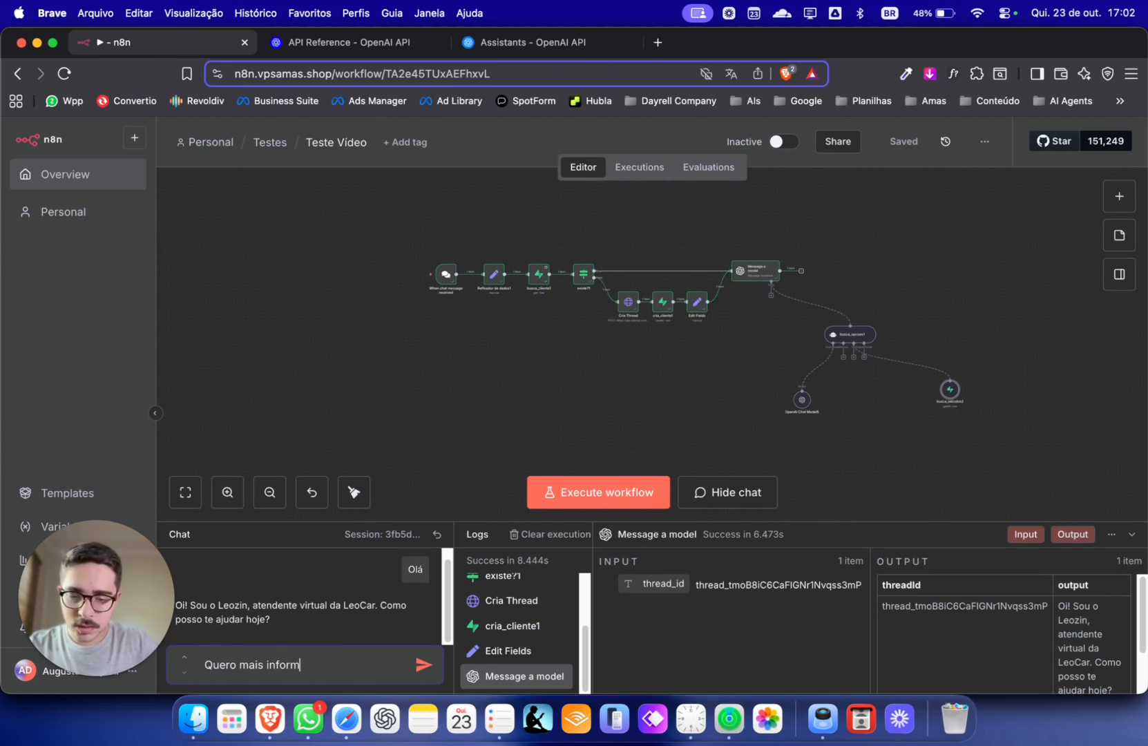
type("ções do Fiat Argo")
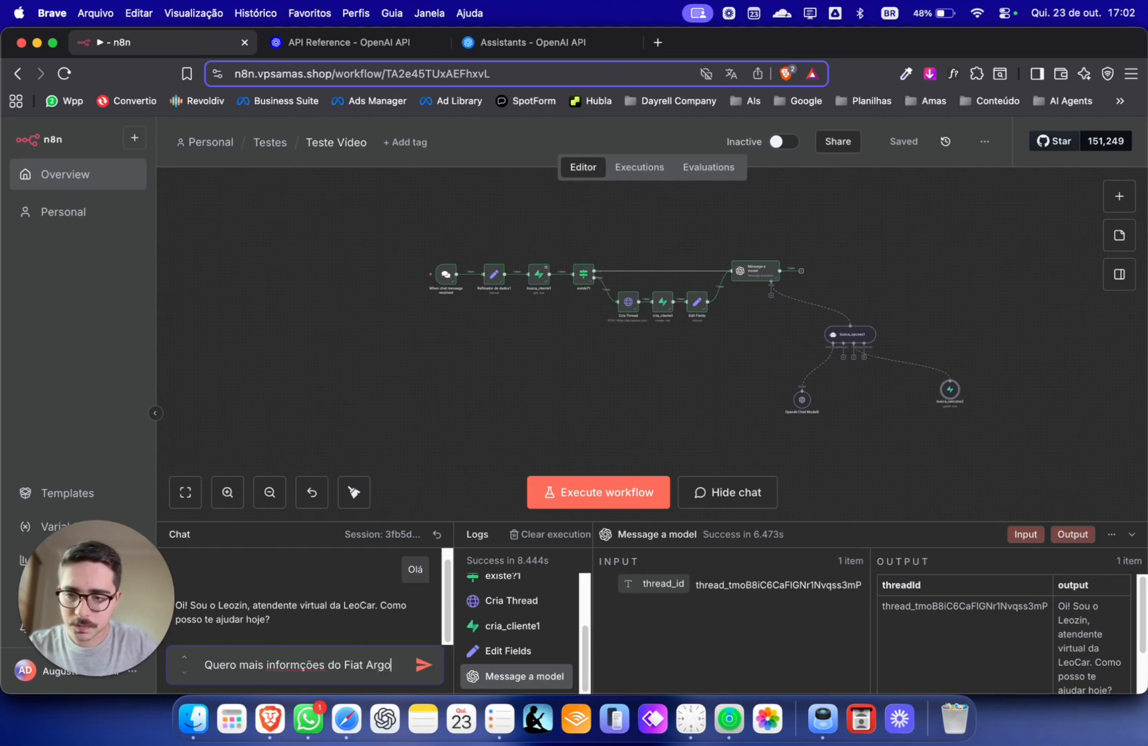
key("Return")
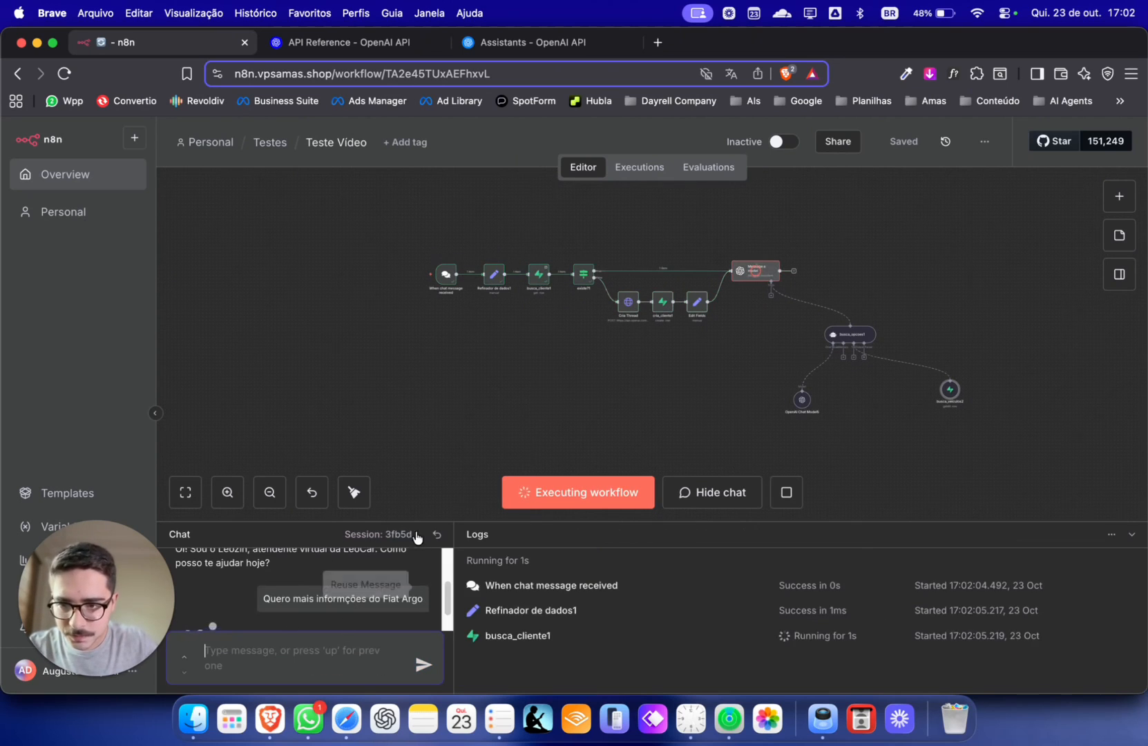
- Enlarge the chat and logs area, follow the run through busca_opcoes1 and busca_veiculos2, and read the assistant's Fiat Argo answer
left_click_drag(401, 520, 510, 343)
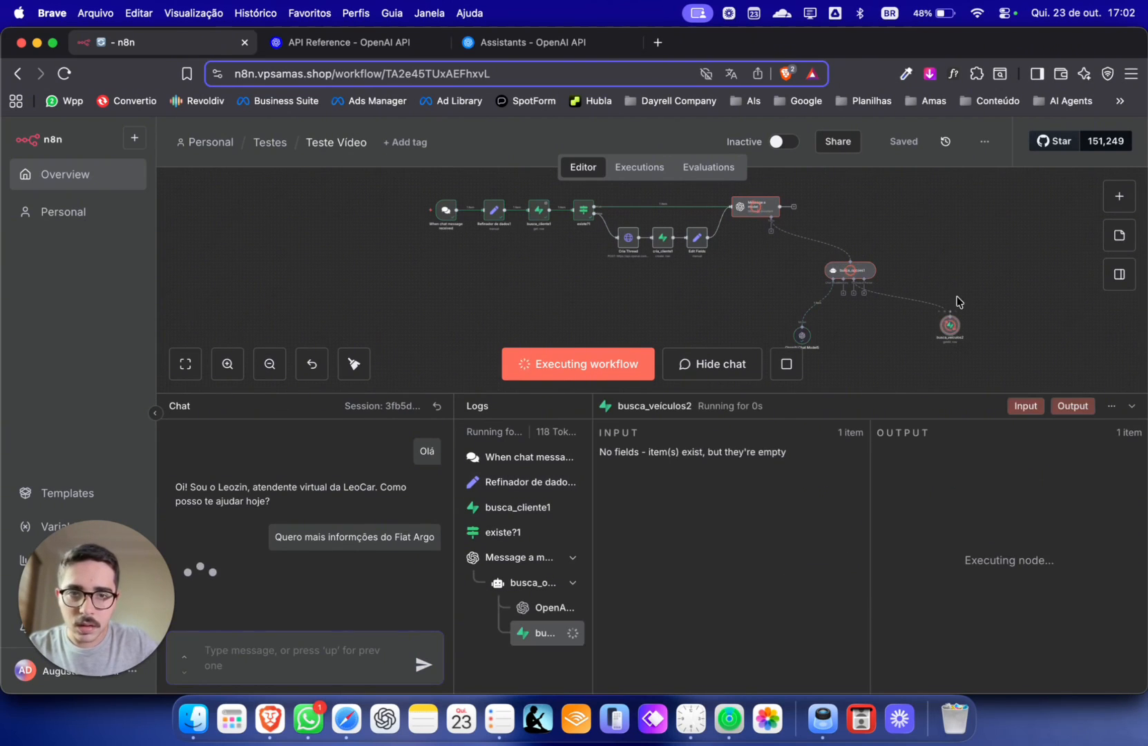
left_click_drag(947, 253, 887, 225)
scroll(939, 252, "right", 5)
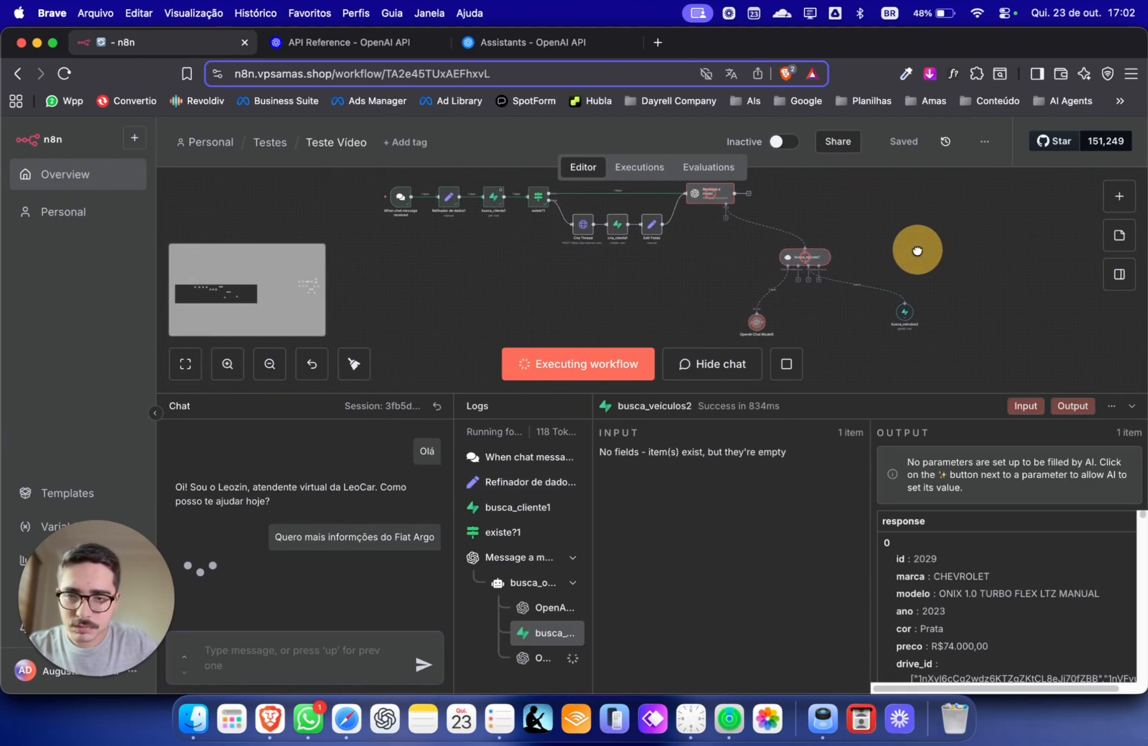
left_click_drag(815, 314, 819, 324)
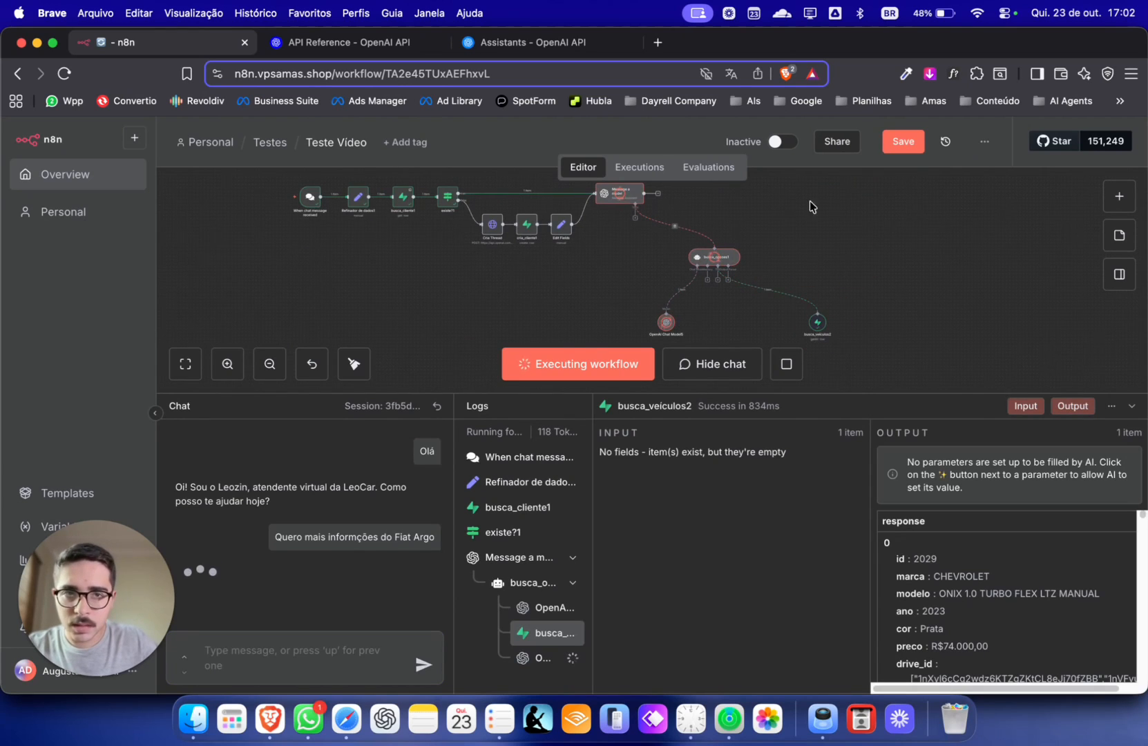
left_click_drag(366, 270, 449, 271)
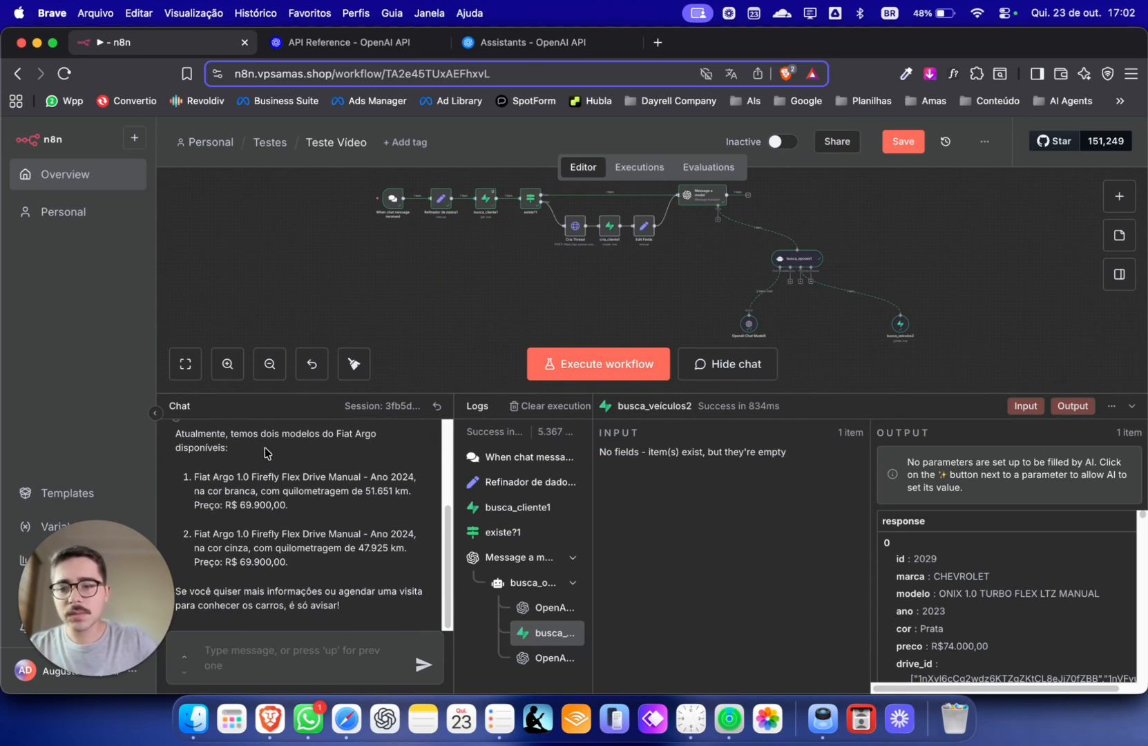
left_click_drag(195, 476, 289, 563)
left_click(209, 545)
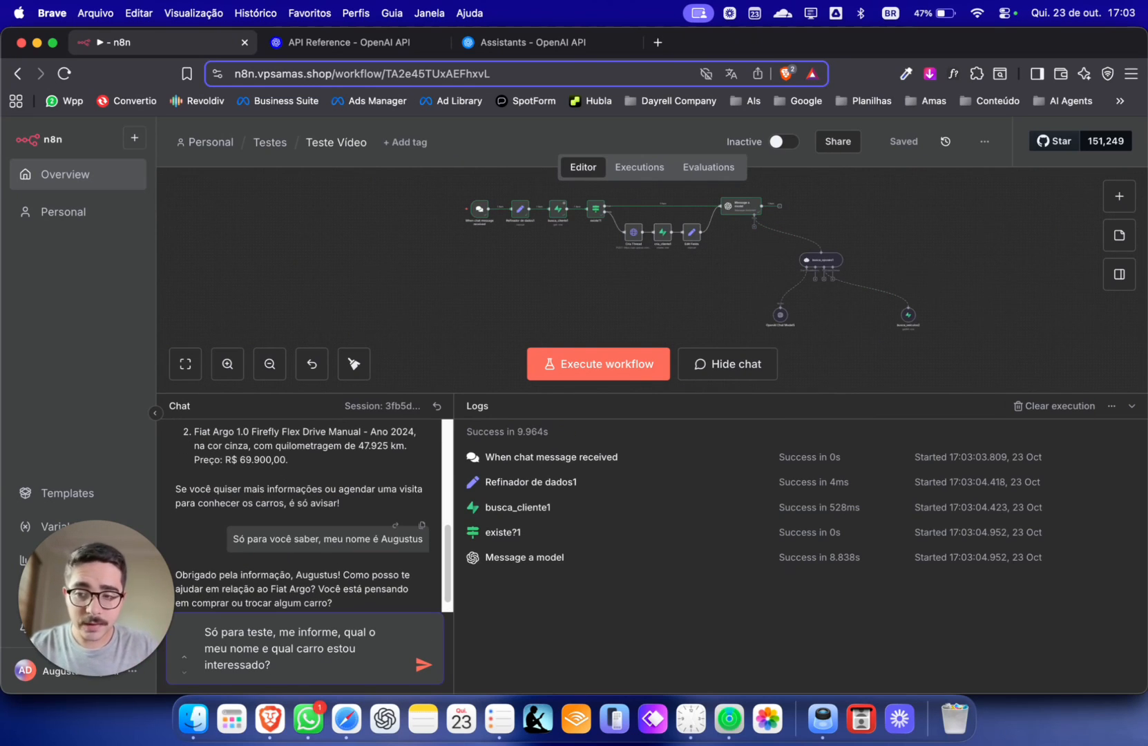
- Review the conversation so far and send "Só para teste, me informe, qual o meu nome e qual carro estou interessado?" in the chat
scroll(329, 512, "up", 10)
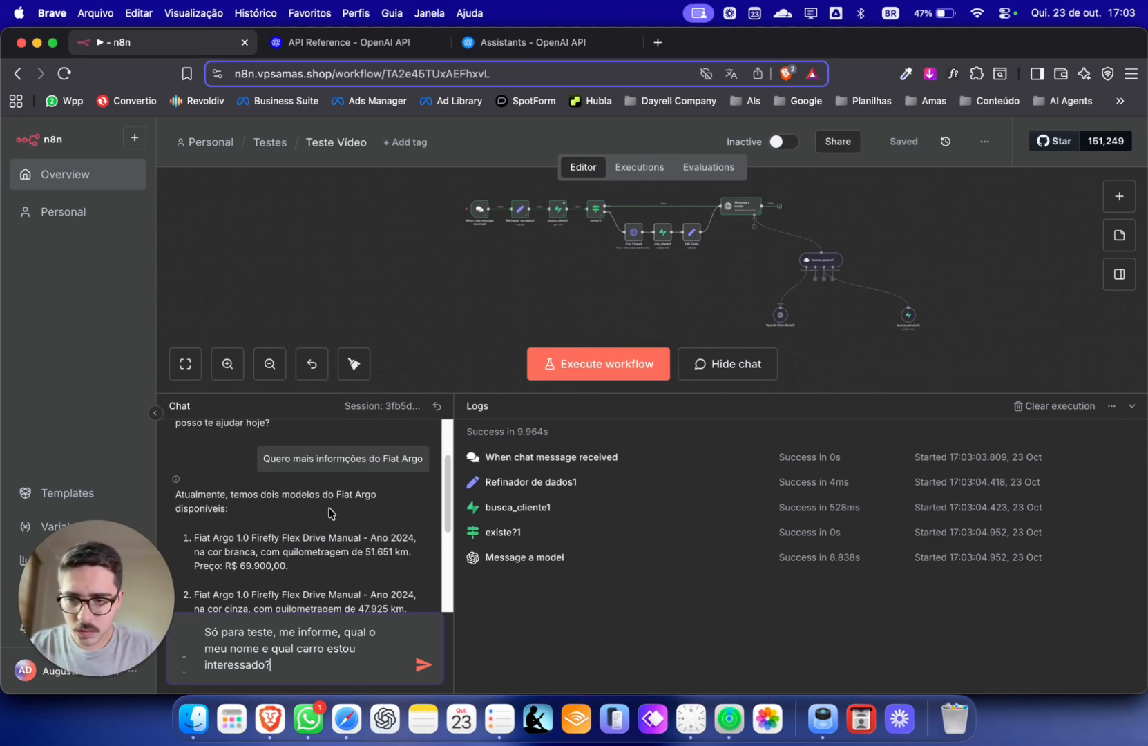
scroll(386, 544, "down", 10)
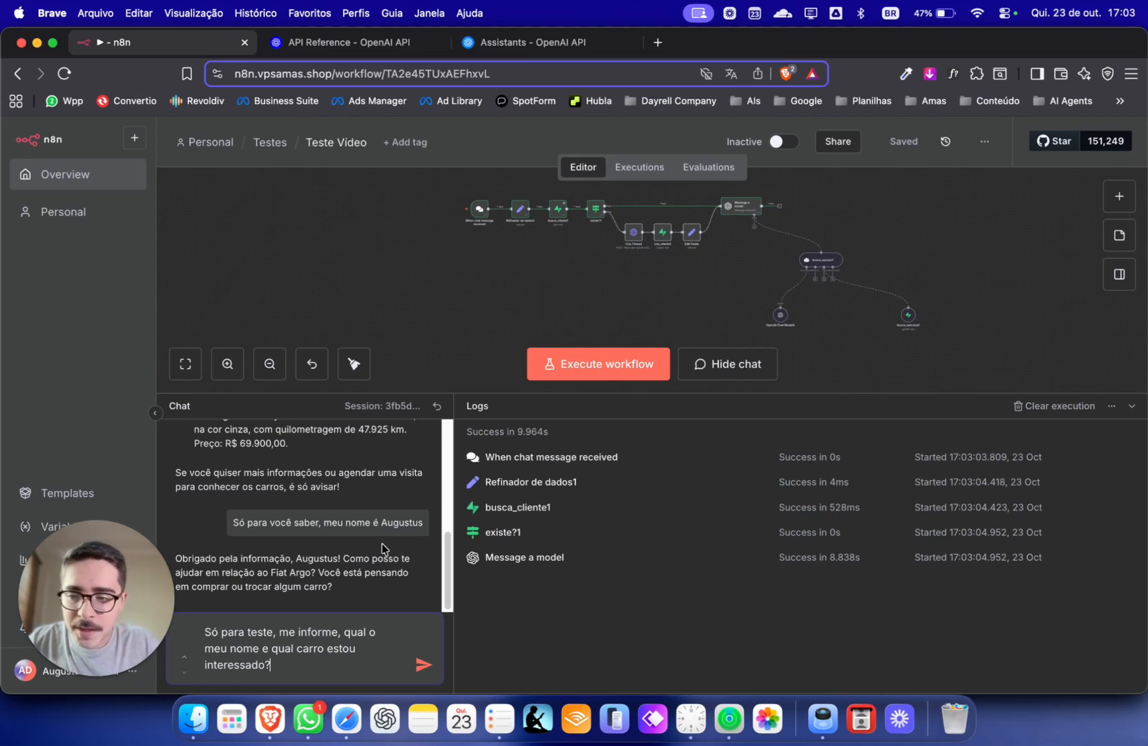
key("Return")
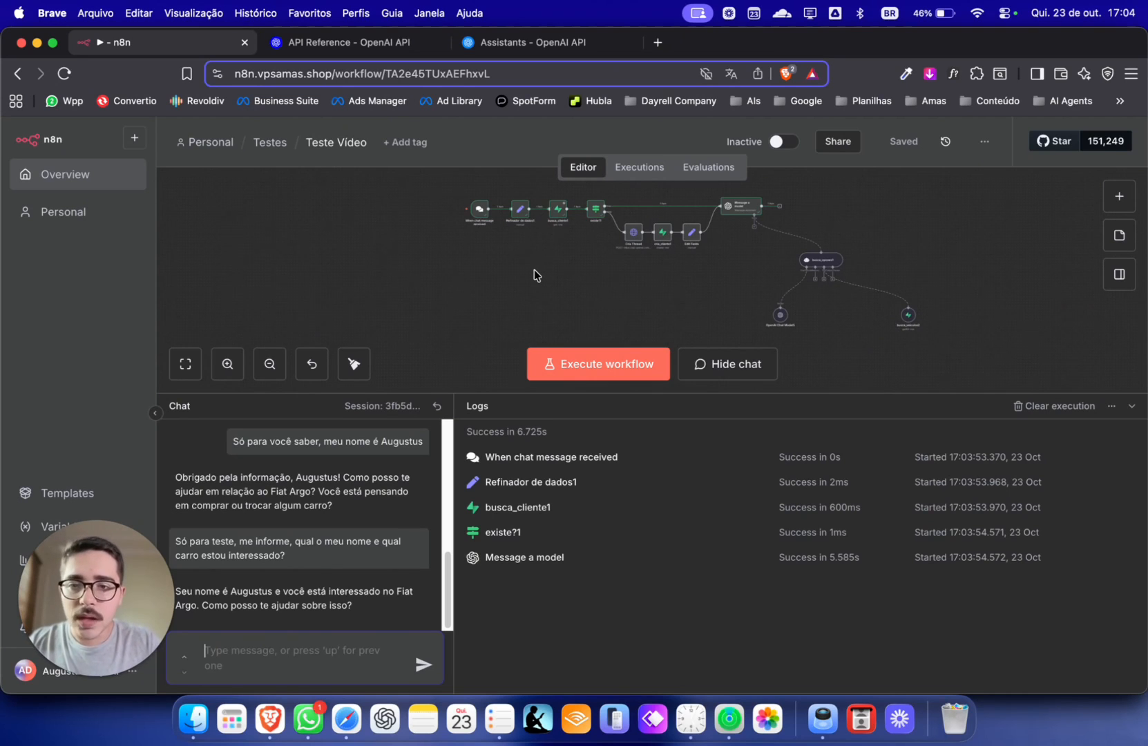
- Shrink the chat and logs area and examine the AI Agent flow with its memory and tool nodes
scroll(538, 276, "down", 4)
scroll(539, 275, "right", 8)
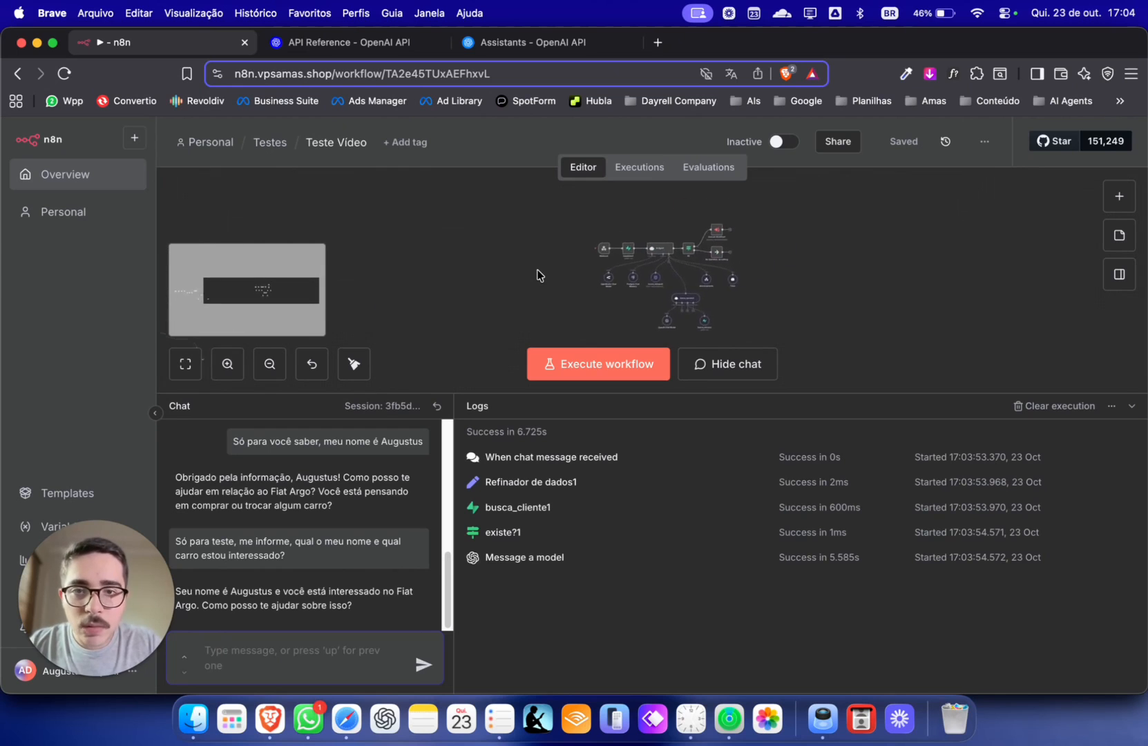
scroll(537, 276, "up", 4)
left_click(502, 395)
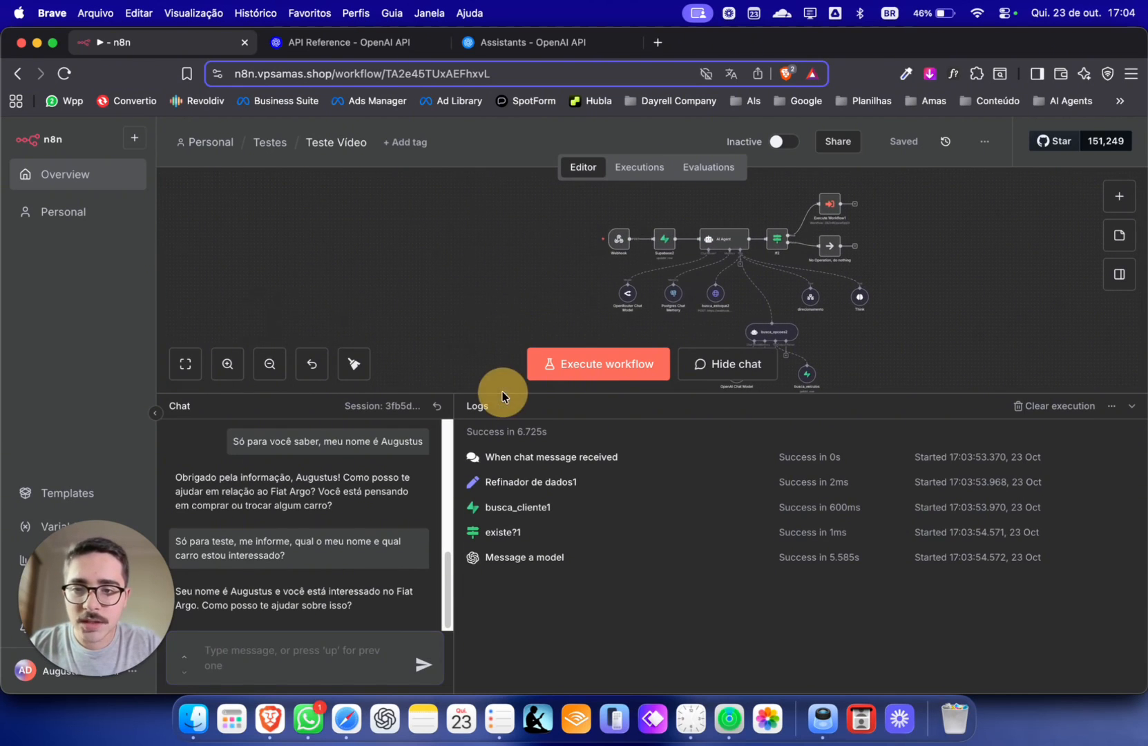
left_click_drag(501, 395, 517, 632)
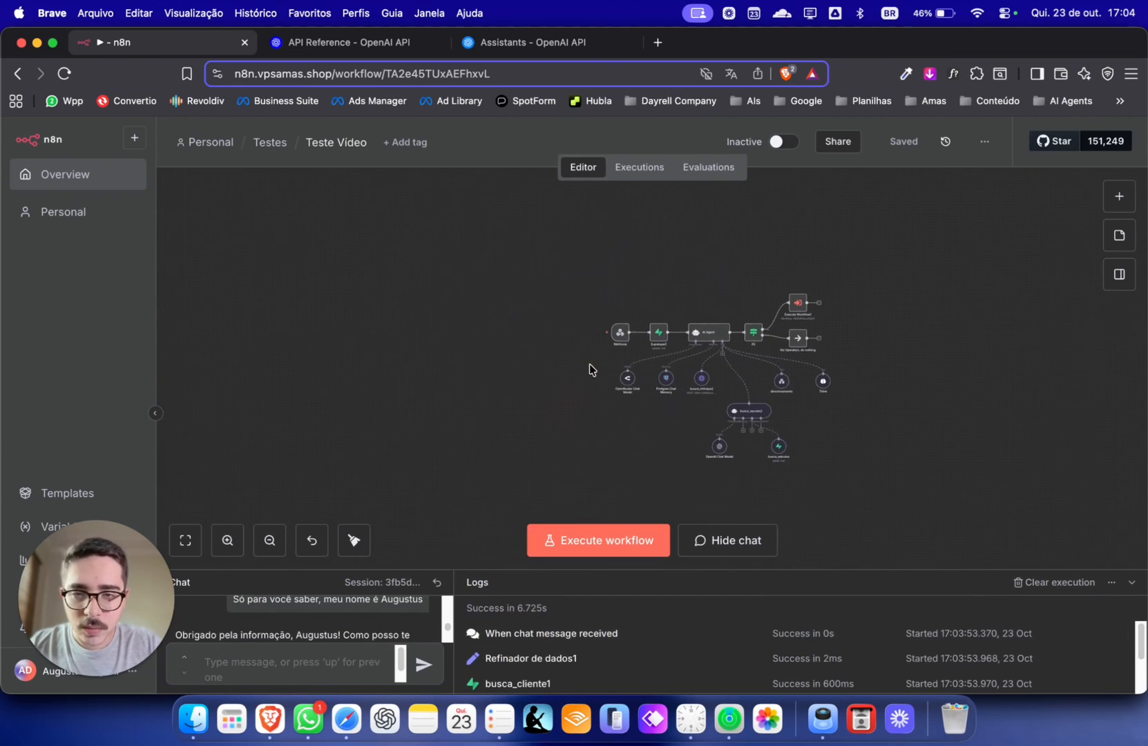
scroll(589, 366, "up", 5)
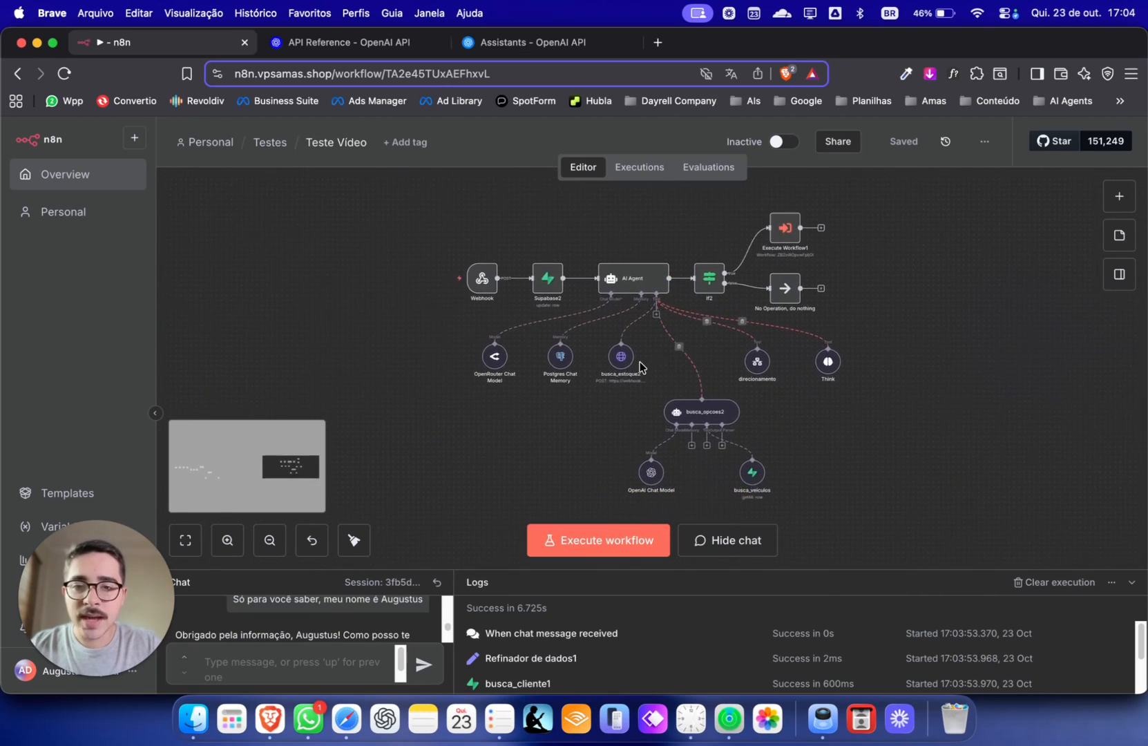
scroll(638, 368, "right", 1)
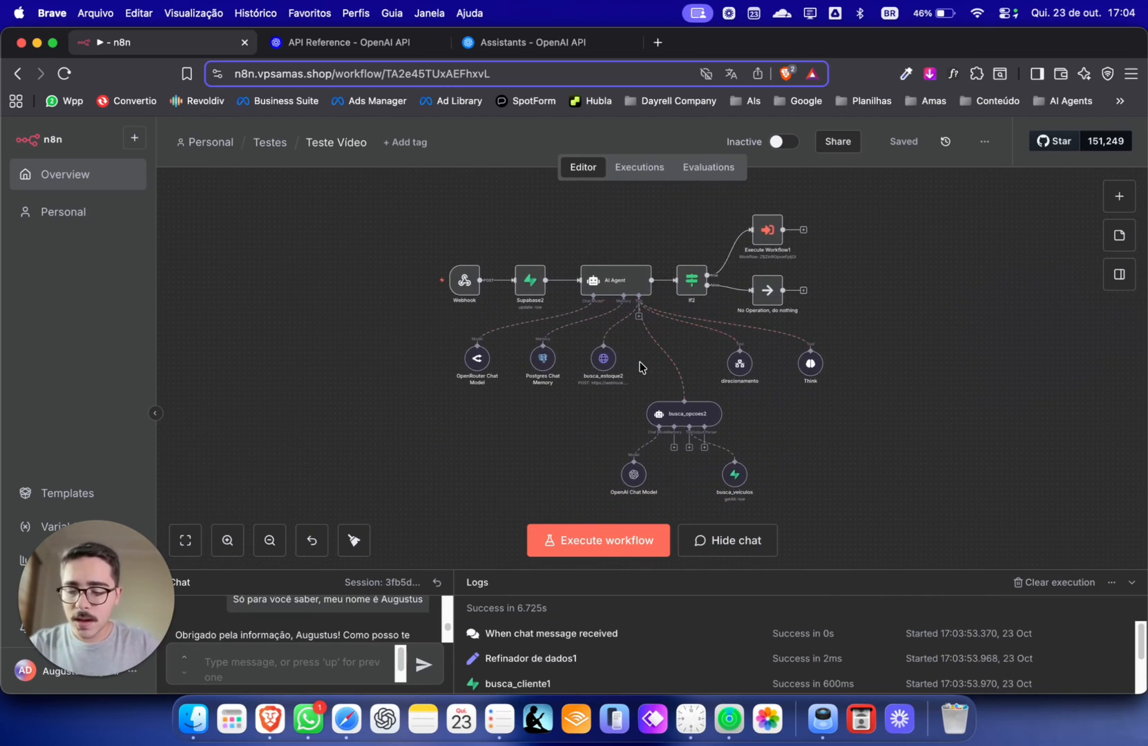
- Return to the assistant flow and review its path from the chat trigger to Message a model
scroll(376, 366, "down", 2)
left_click_drag(362, 366, 880, 341)
scroll(428, 362, "down", 2)
left_click_drag(483, 351, 688, 334)
left_click_drag(406, 394, 845, 349)
left_click_drag(597, 347, 822, 364)
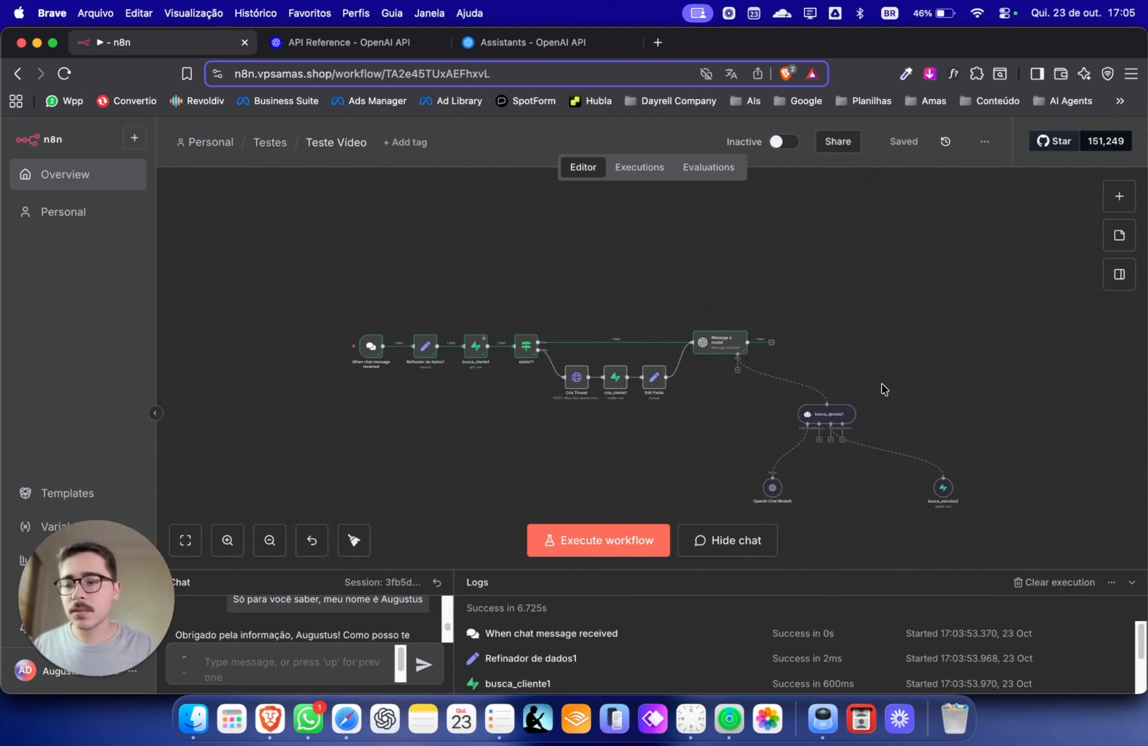
- Inspect the Cria Thread node's POST request settings and glance at the busca_cliente1 node
double_click(577, 378)
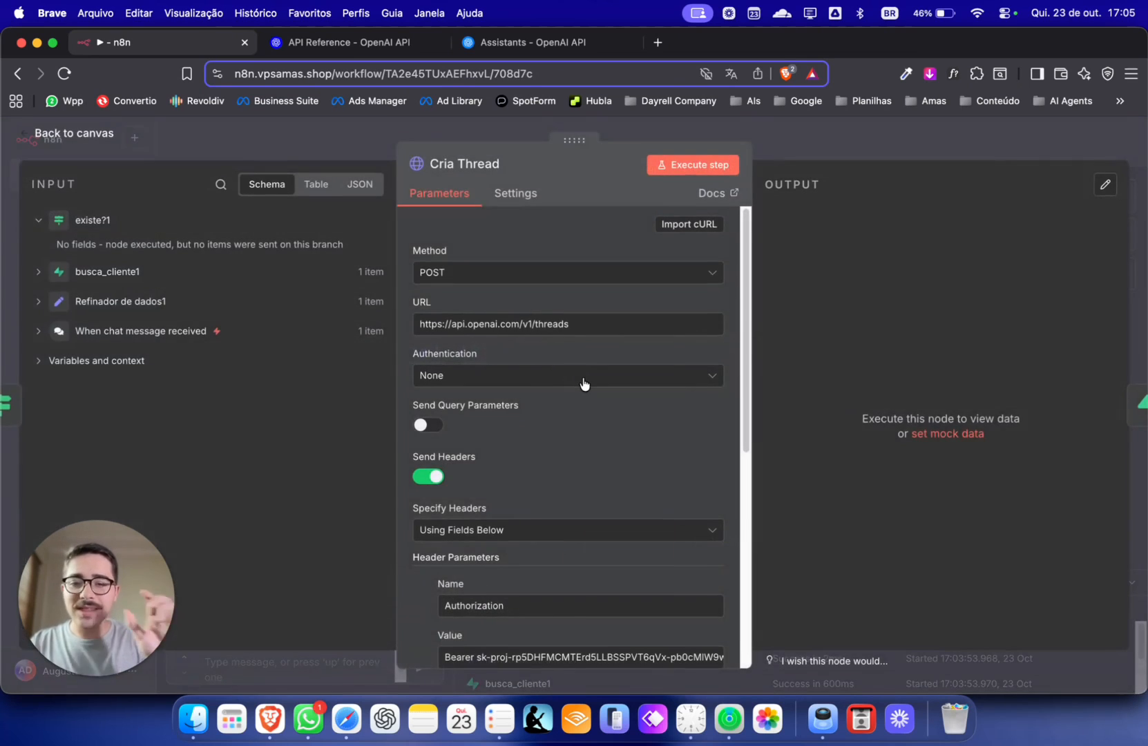
key("Escape")
scroll(514, 356, "up", 3)
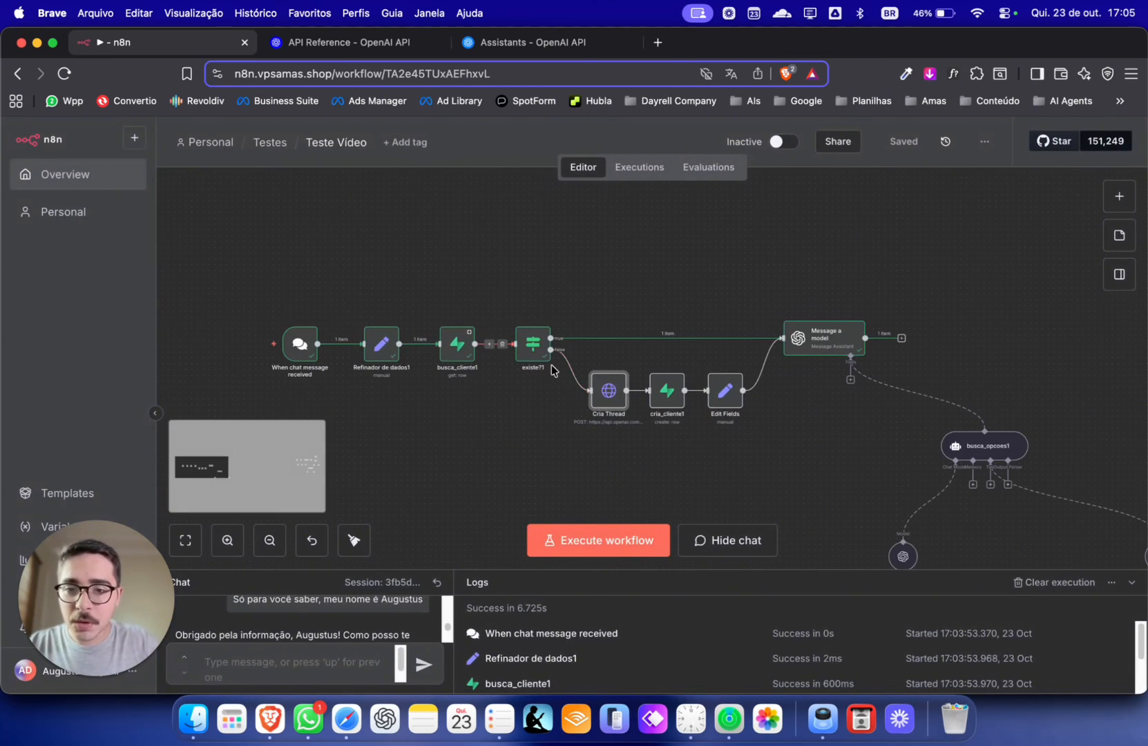
double_click(464, 351)
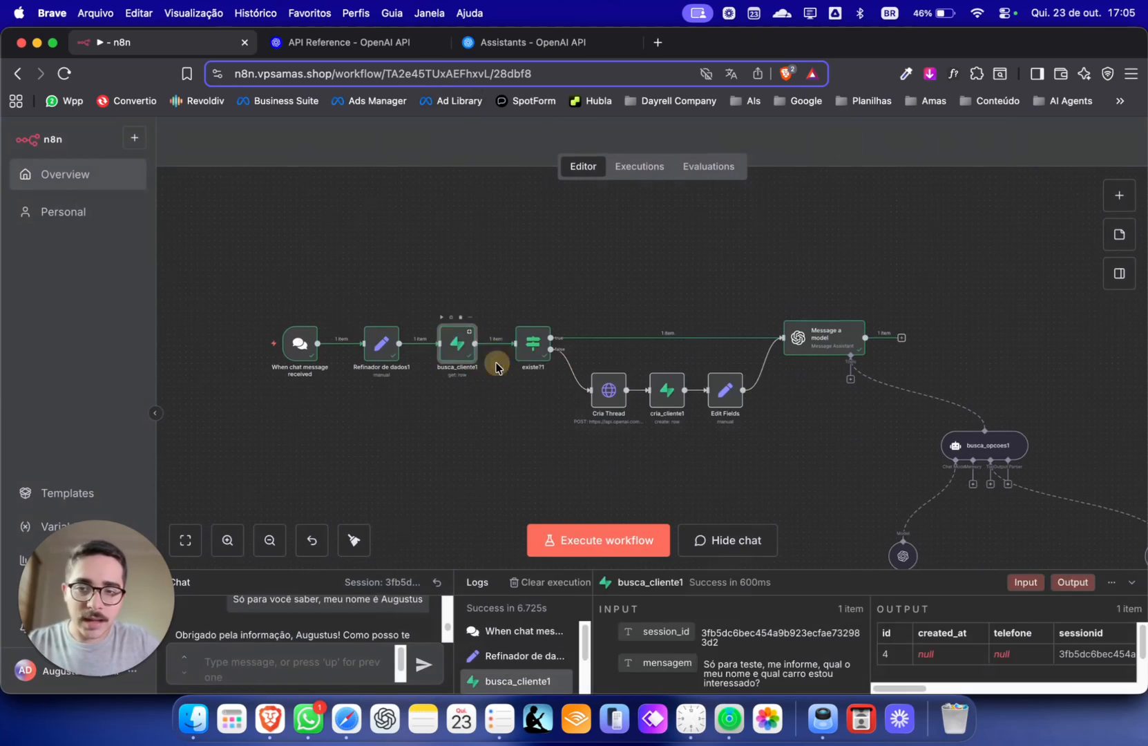
key("Escape")
double_click(612, 394)
key("Escape")
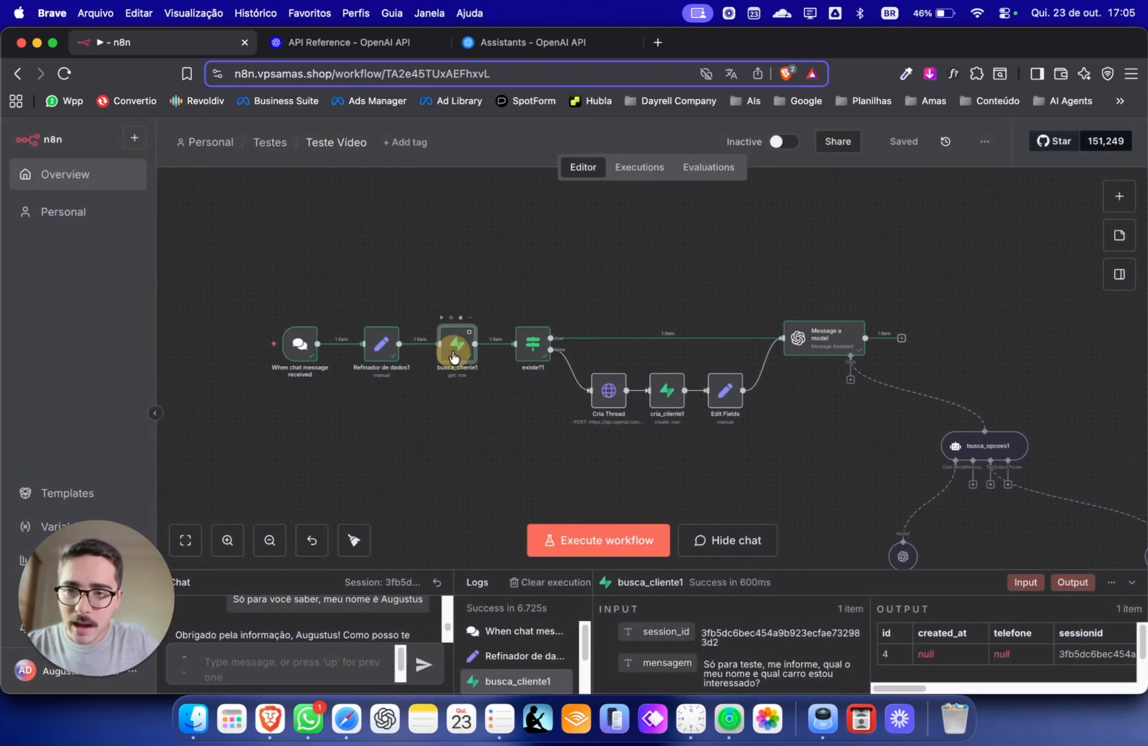
- Examine the busca_cliente1 lookup by sessionid and highlight the thread_id value in its output
double_click(461, 345)
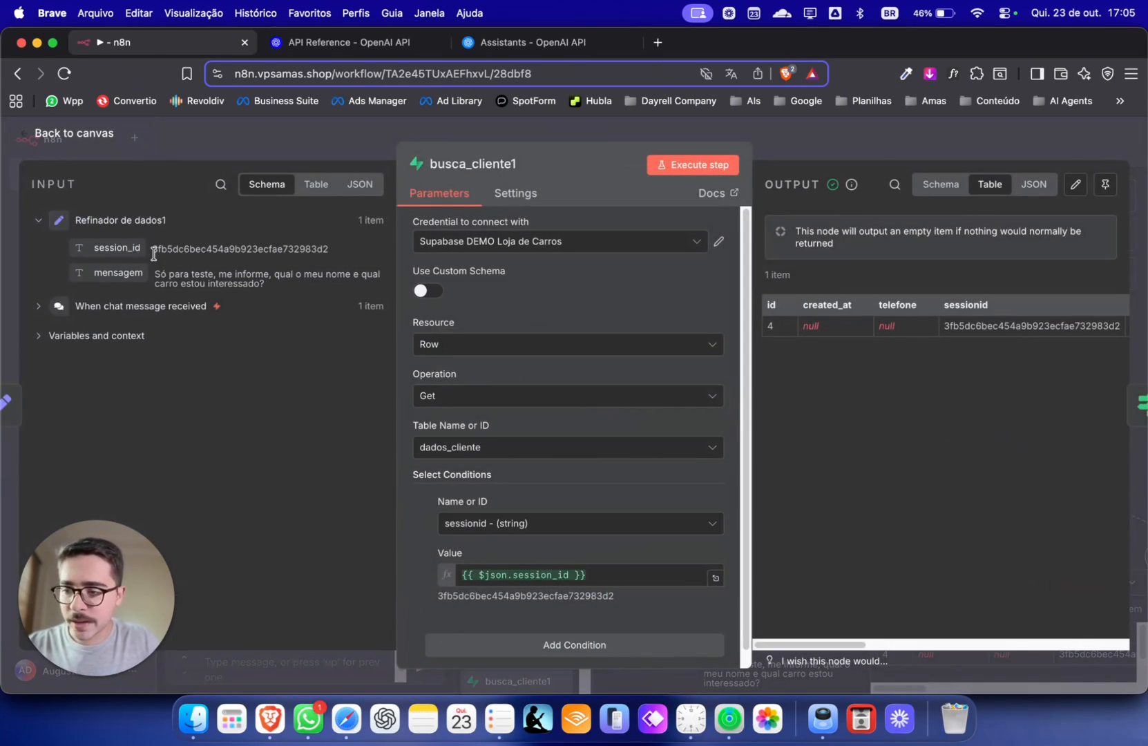
key("Escape")
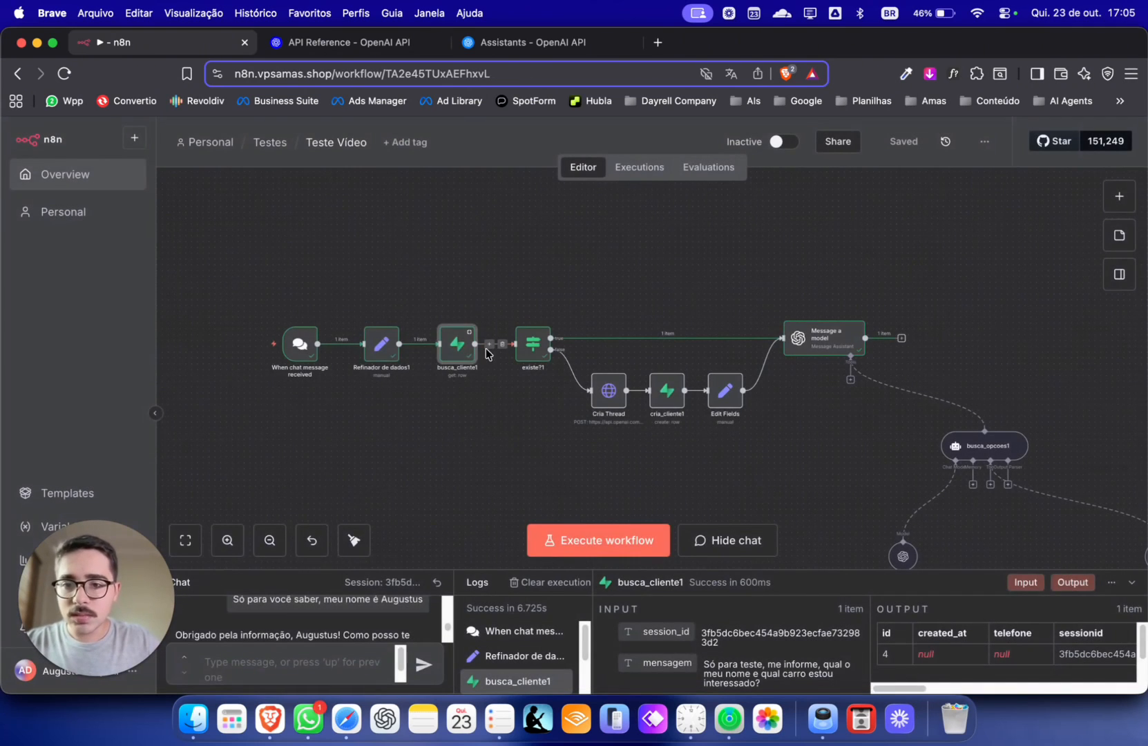
double_click(464, 348)
scroll(892, 408, "right", 10)
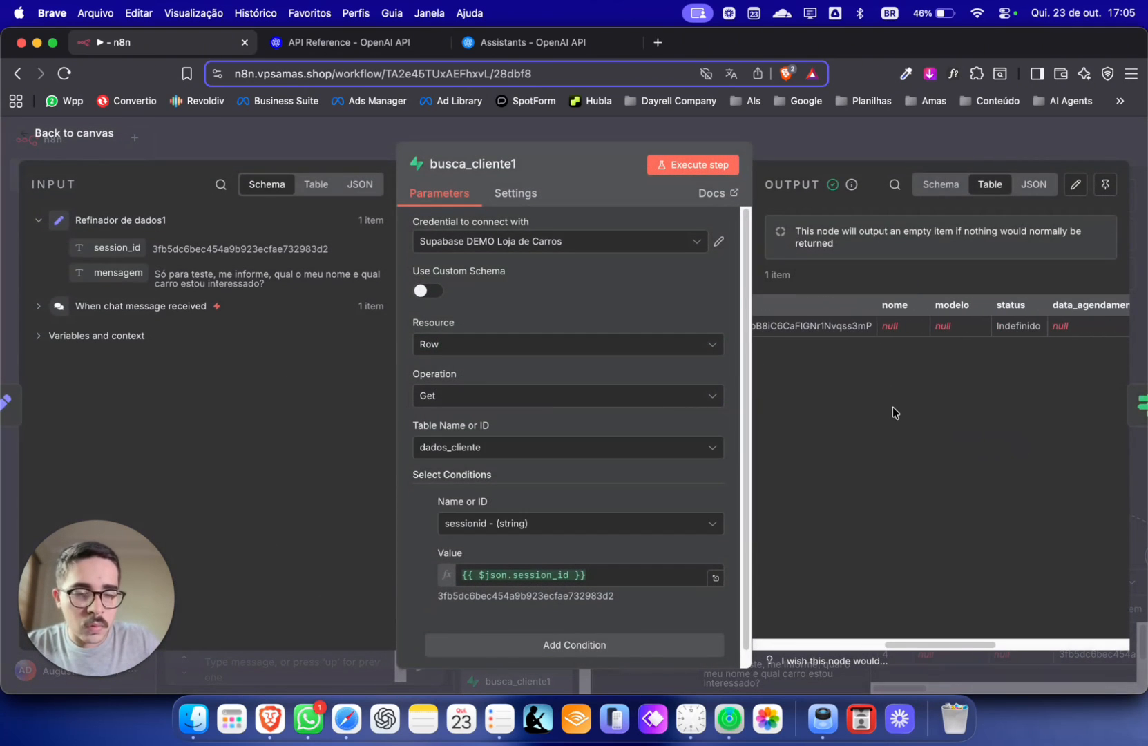
double_click(792, 325)
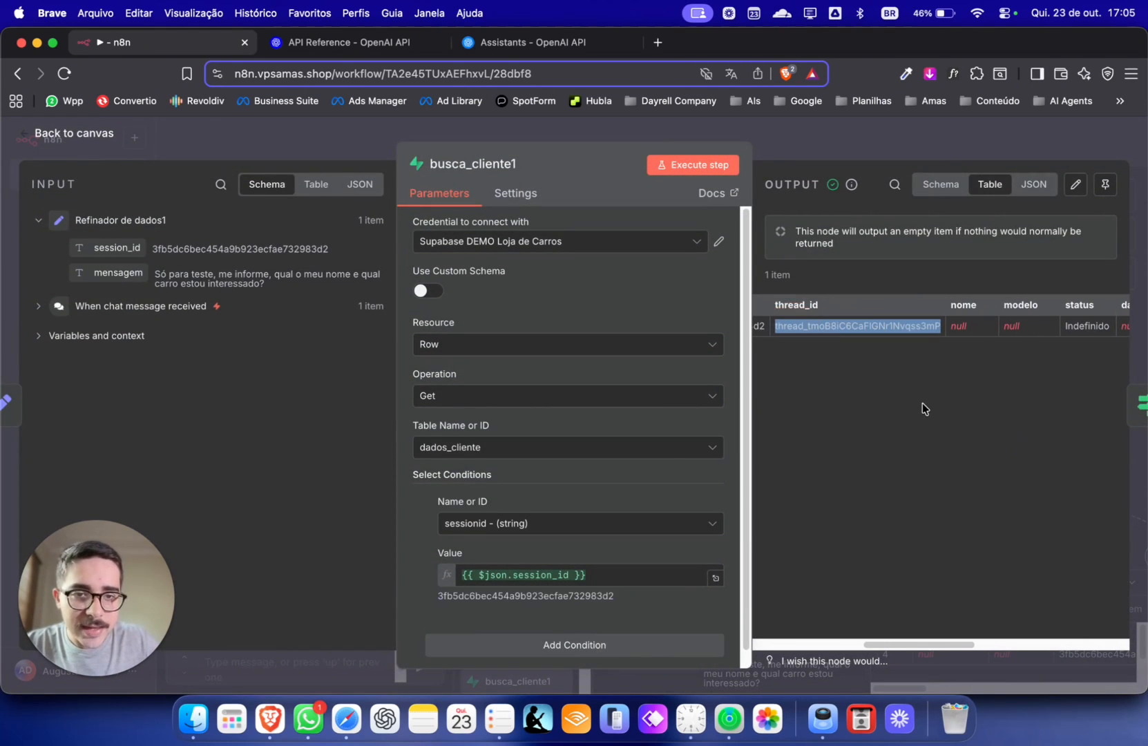
- Consult the Create thread section of the OpenAI API reference and return to the n8n workflow
left_click(371, 42)
scroll(499, 437, "up", 10)
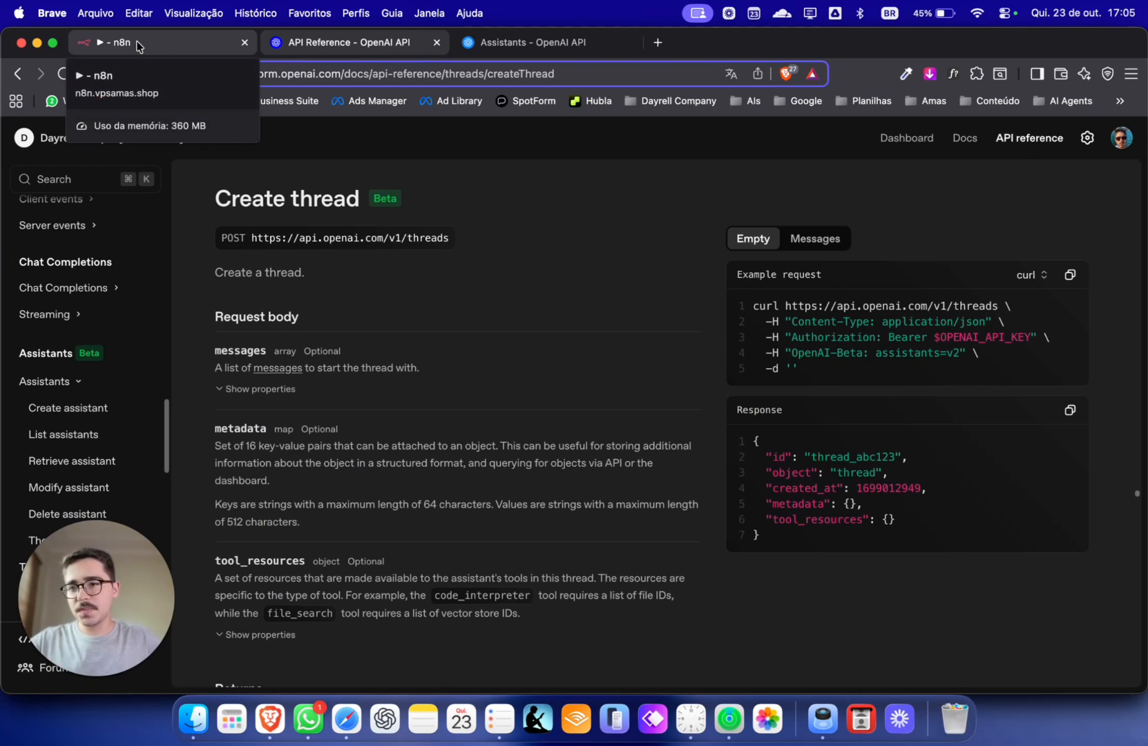
left_click(138, 45)
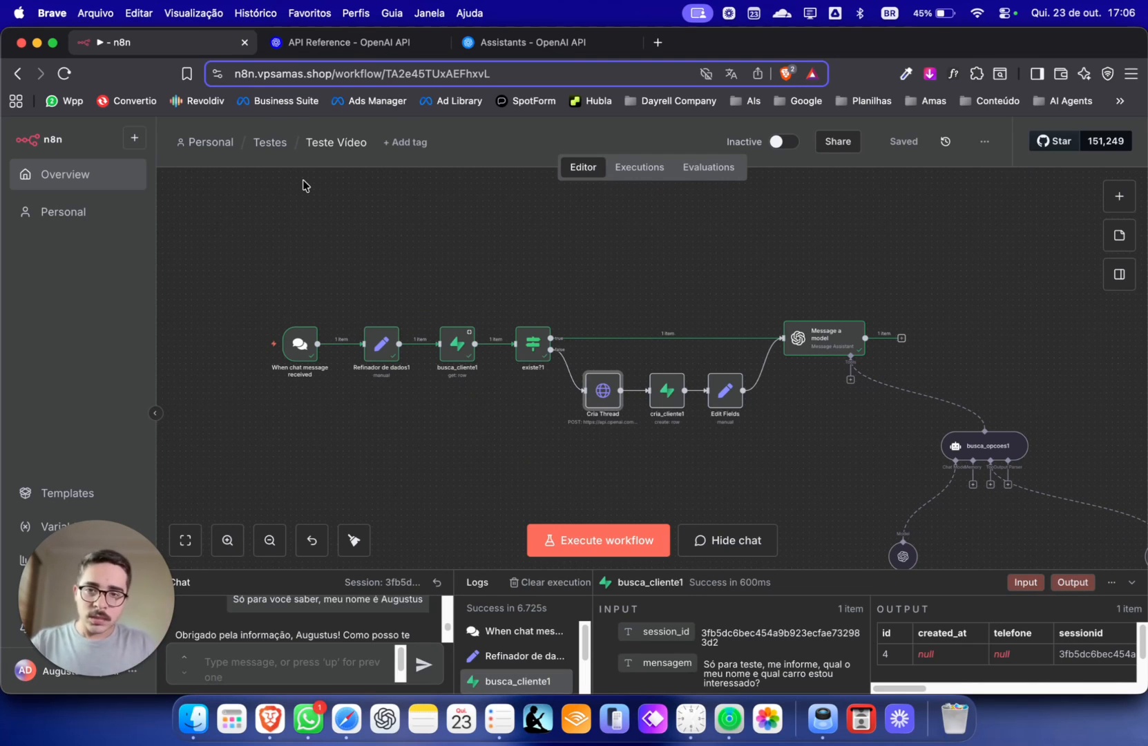
- Clear the Thread ID expression in the Message a model node
double_click(821, 338)
scroll(512, 587, "down", 2)
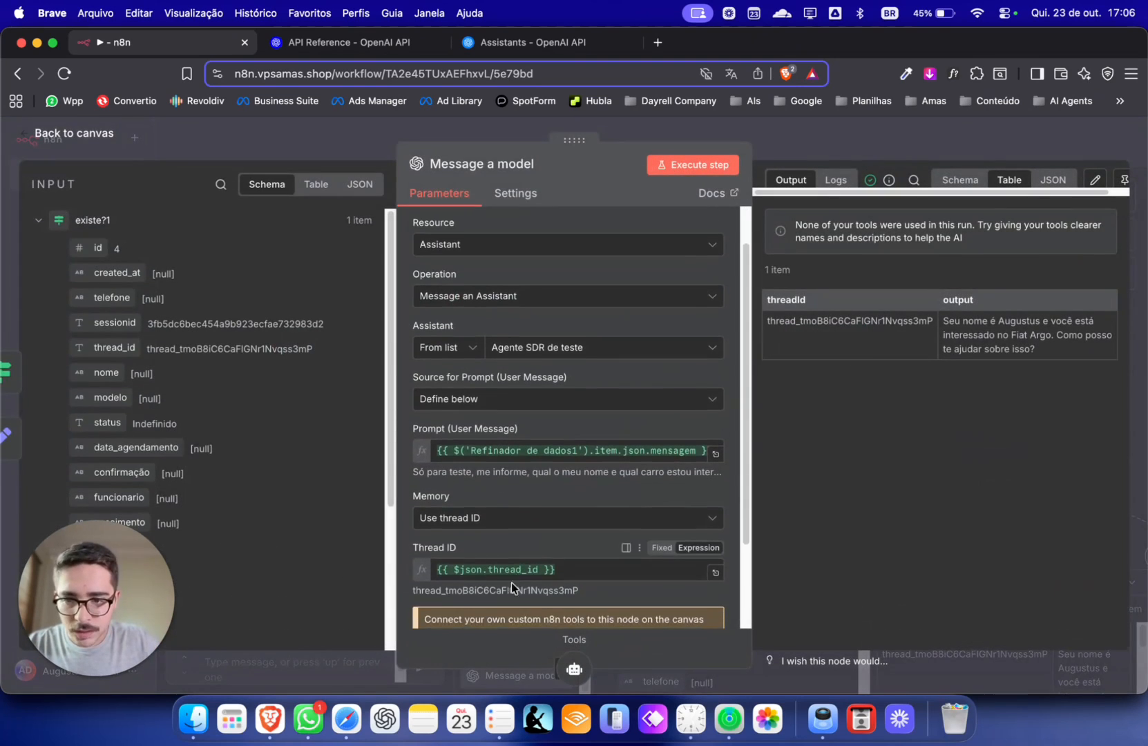
left_click(568, 573)
triple_click(568, 573)
key("BackSpace")
- Keep the node's memory on Use thread ID, set Thread ID to an empty Fixed value, and return to the canvas
left_click(536, 518)
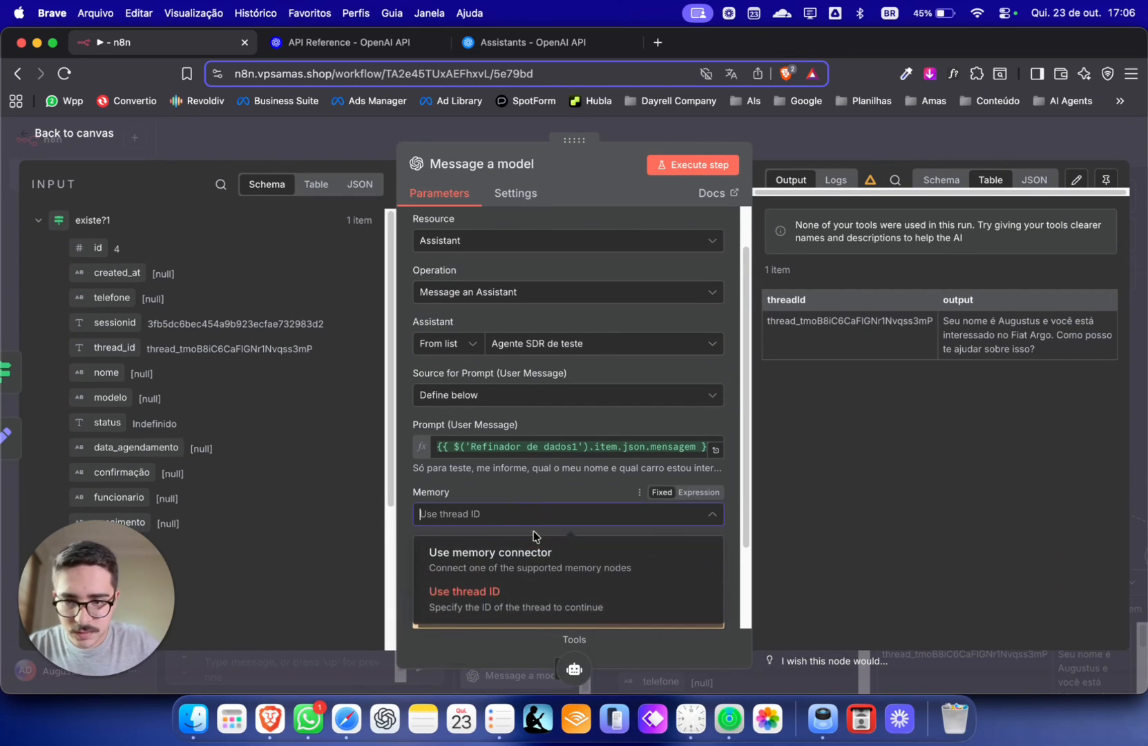
left_click(527, 494)
scroll(527, 495, "down", 2)
left_click(662, 435)
left_click_drag(413, 467, 480, 467)
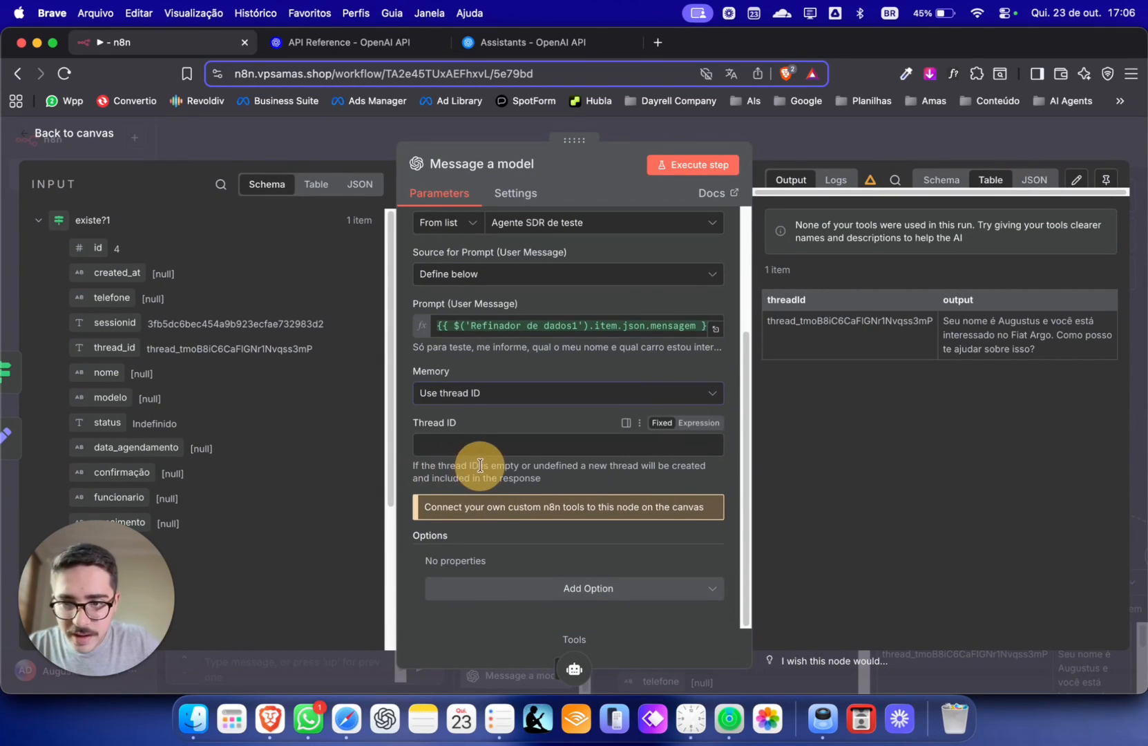
left_click(436, 447)
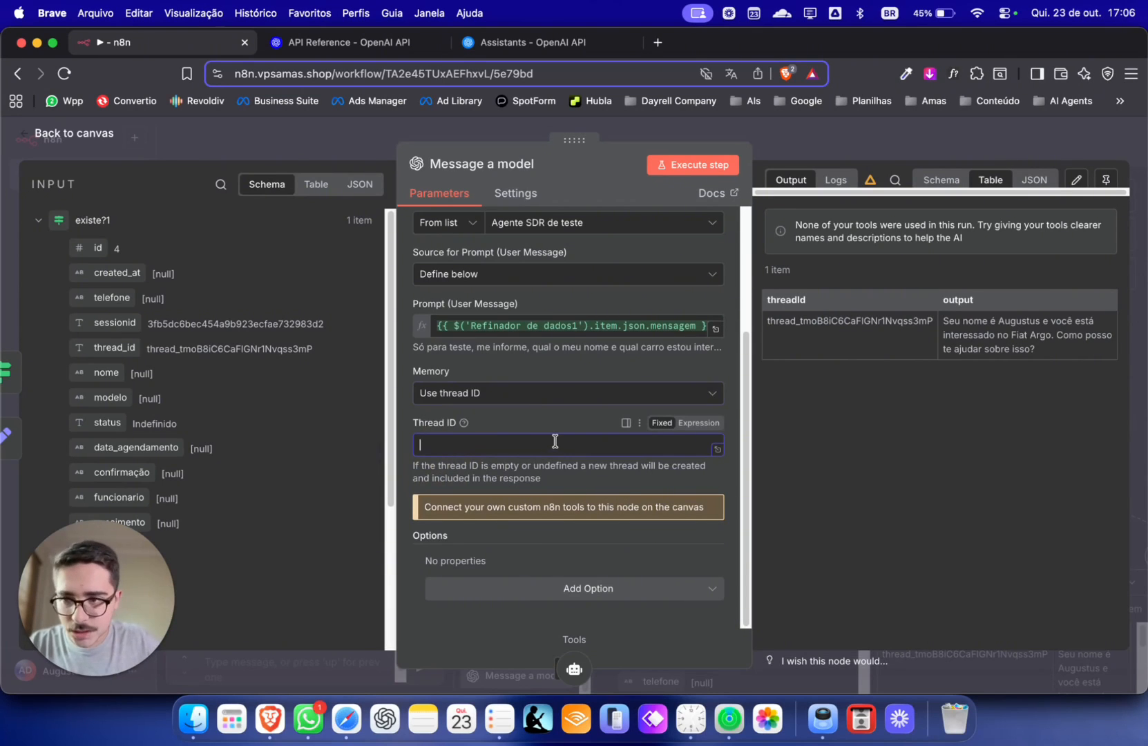
left_click(64, 135)
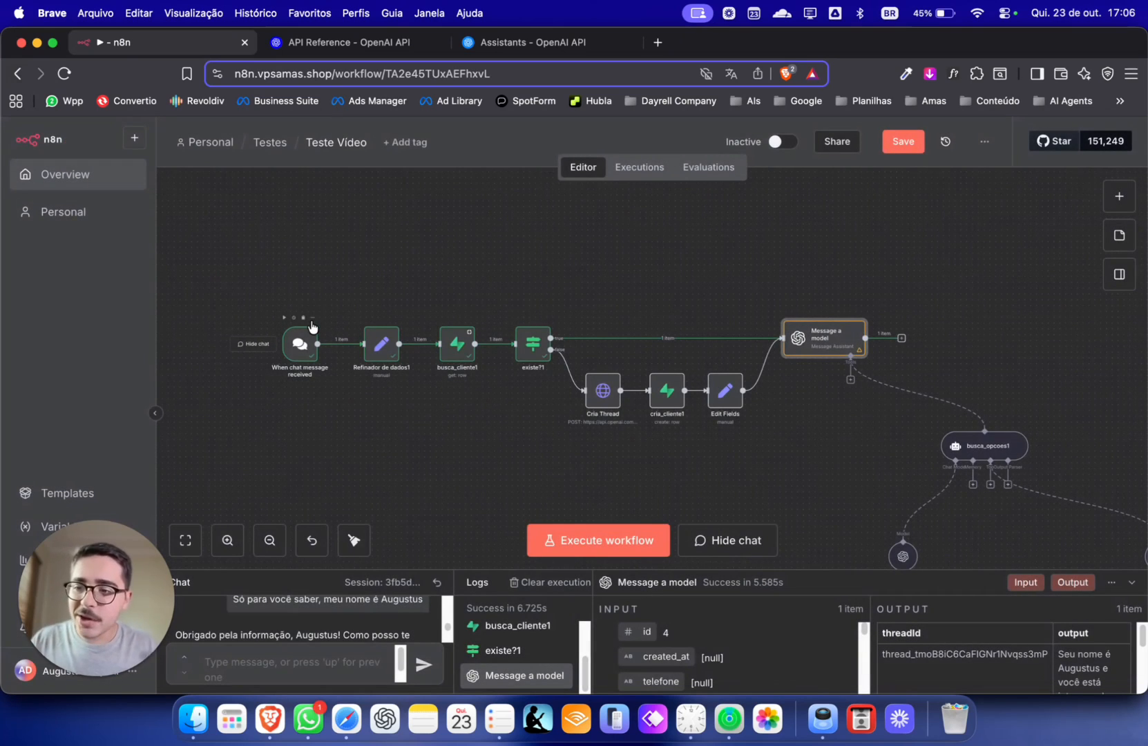